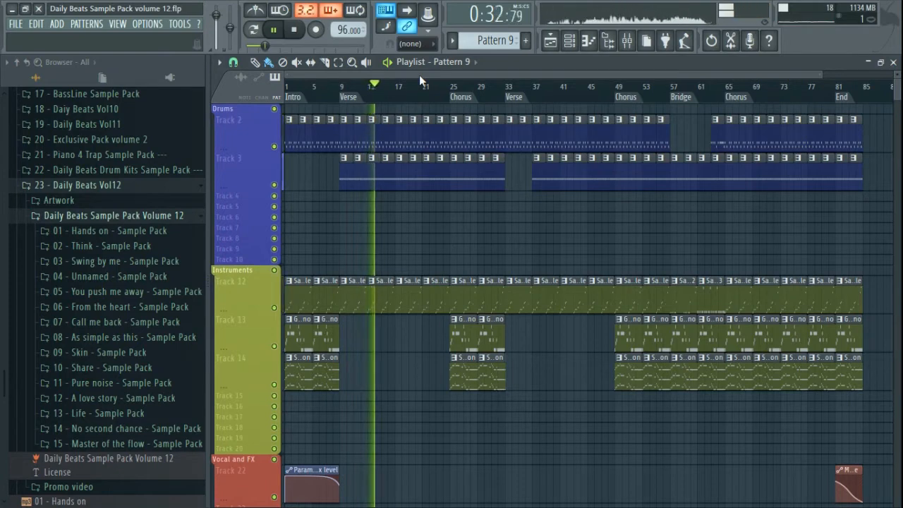
Listen to the arrangement from the intro up to the second verse marker at bar 33.
key("space")
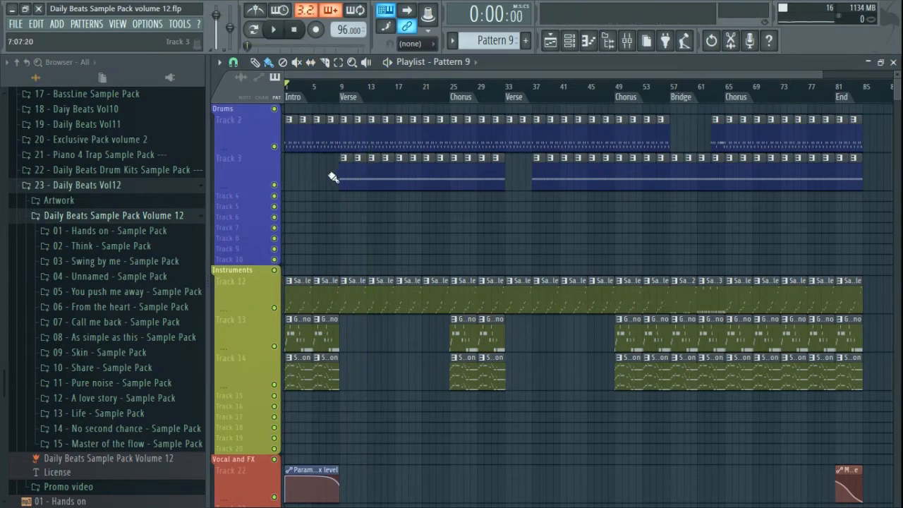
scroll(306, 193, "up", 5)
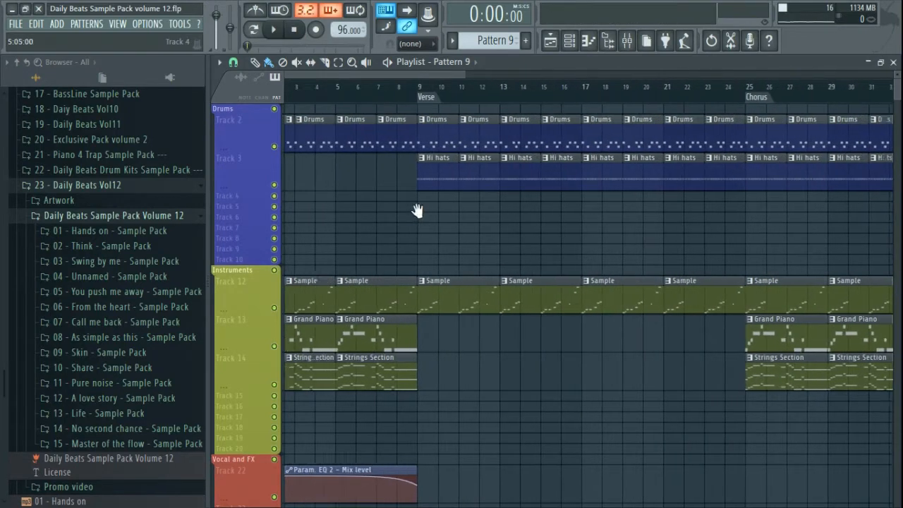
scroll(416, 210, "left", 2)
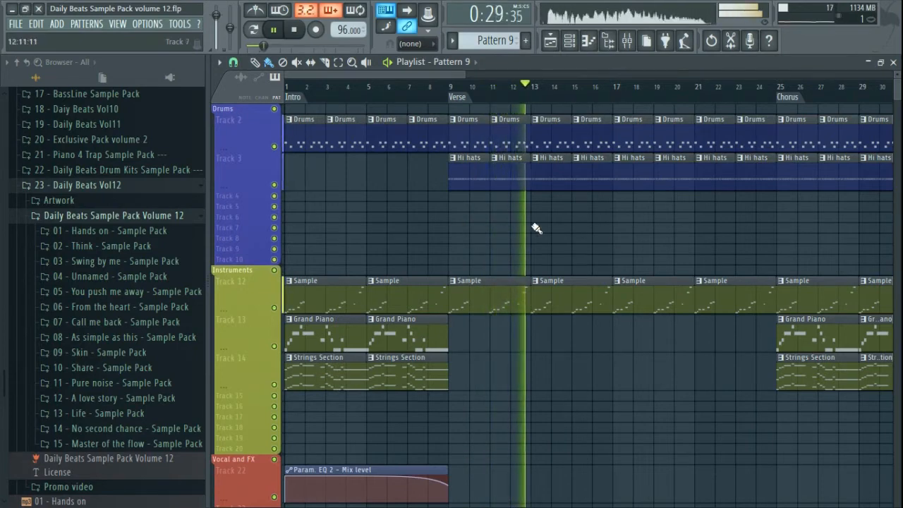
scroll(610, 235, "down", 2)
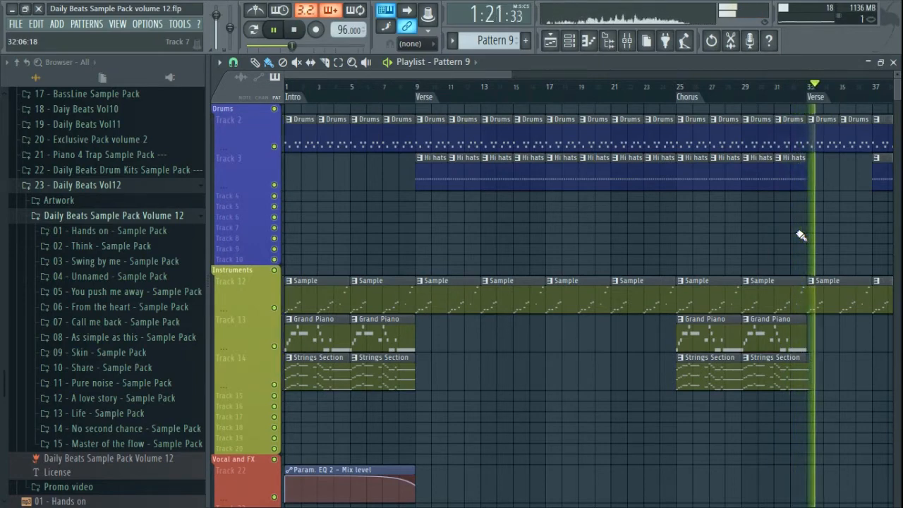
key("space")
Set the playlist's time selection to bars 65 to 69 at the start of the last chorus, leaving the clips deselected.
scroll(586, 185, "right", 12)
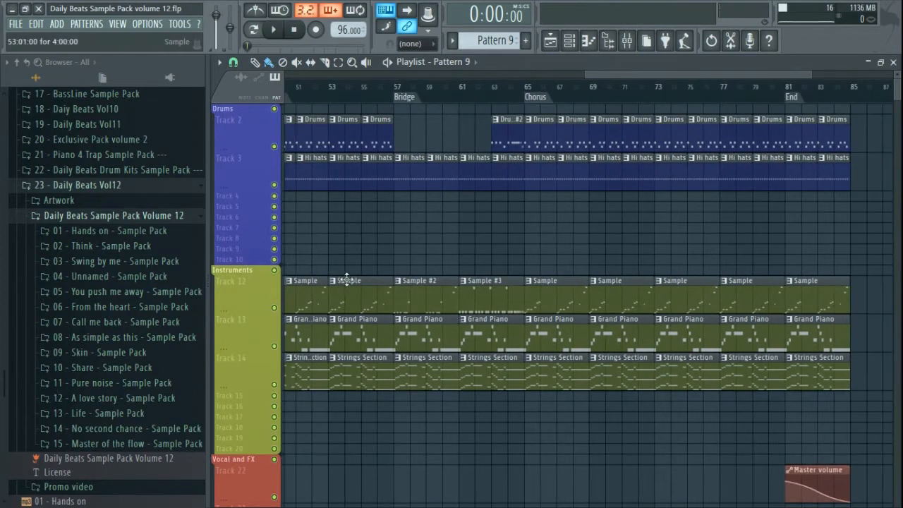
scroll(489, 232, "up", 5)
scroll(463, 236, "up", 2)
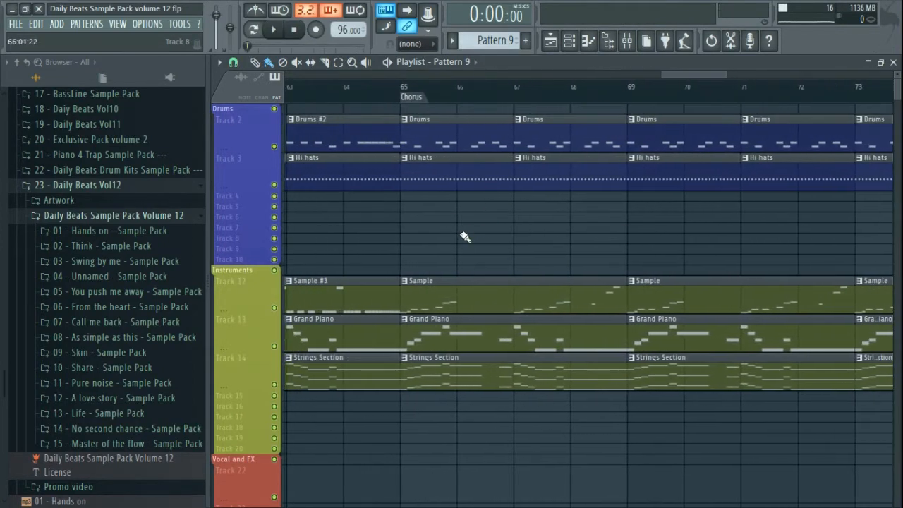
left_click_drag(382, 90, 689, 104)
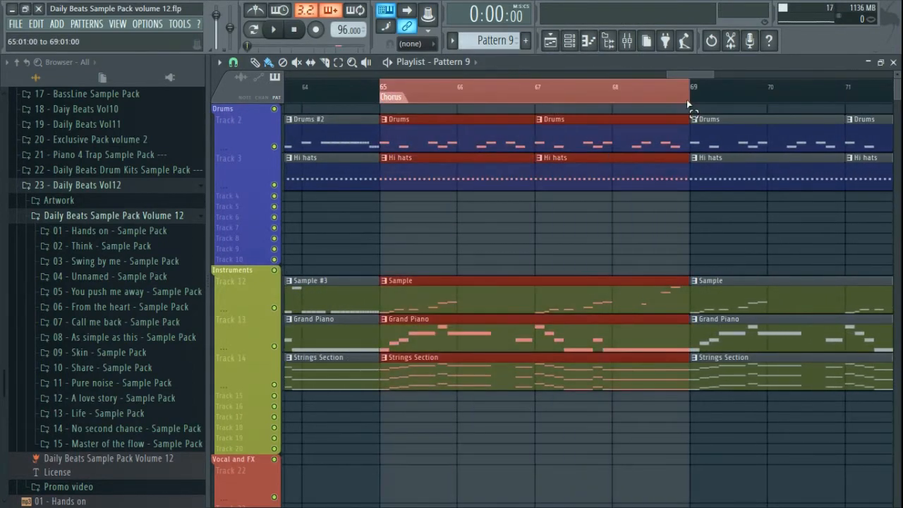
key("ctrl+d")
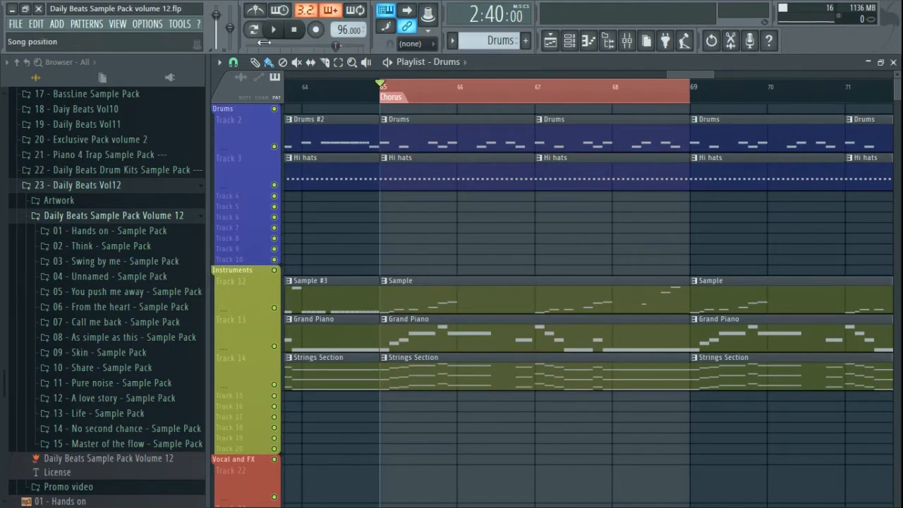
Solo Track 2, listen to its drum pattern in the selected bars, and show the channel rack.
right_click(274, 146)
key("space")
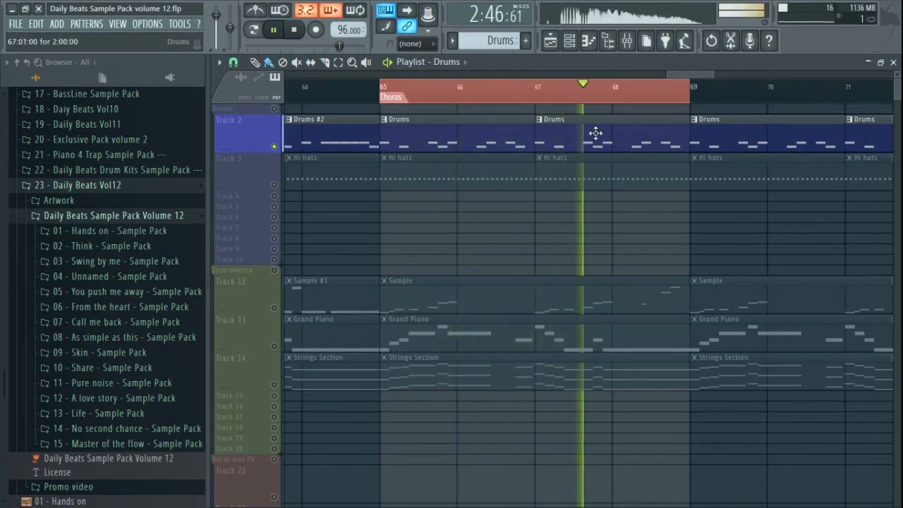
left_click(580, 43)
key("space")
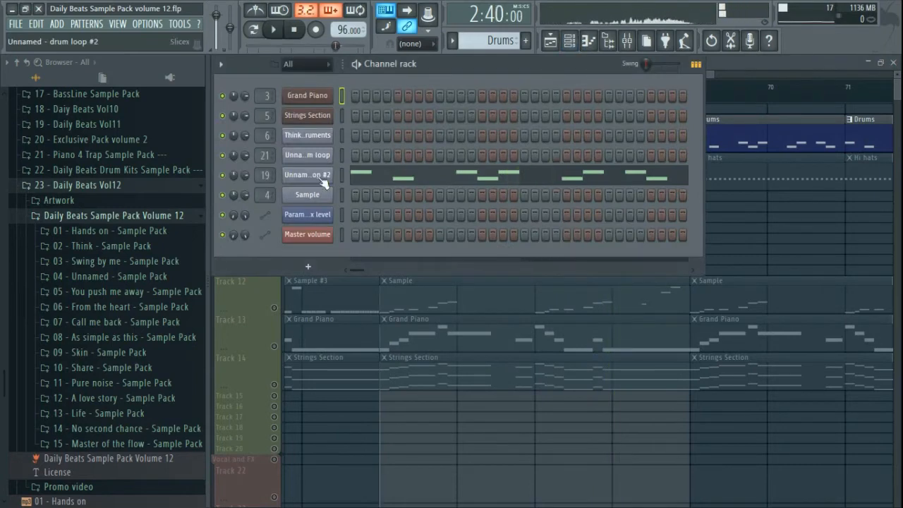
Inspect the drum loop #2 channel in Slicex and locate its source, Unnamed - drum loop, in the 04 - Unnamed - Sample Pack folder.
left_click(306, 176)
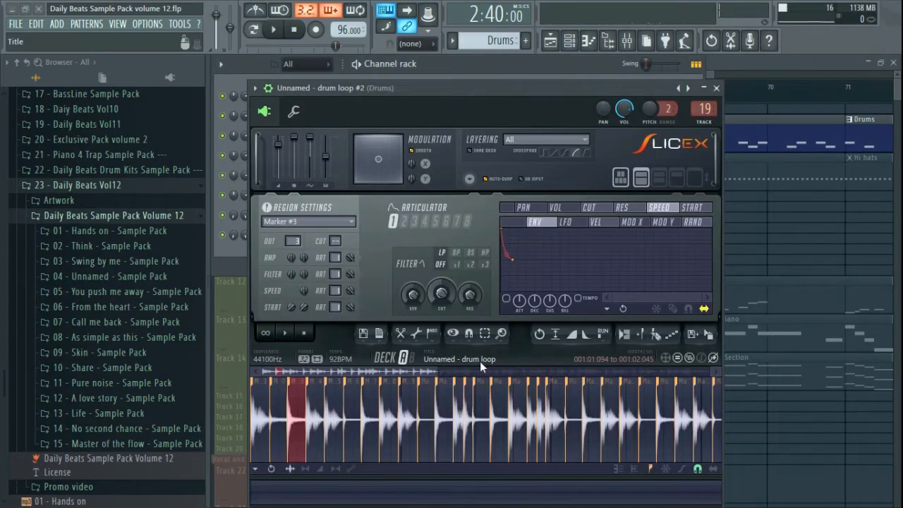
left_click(120, 278)
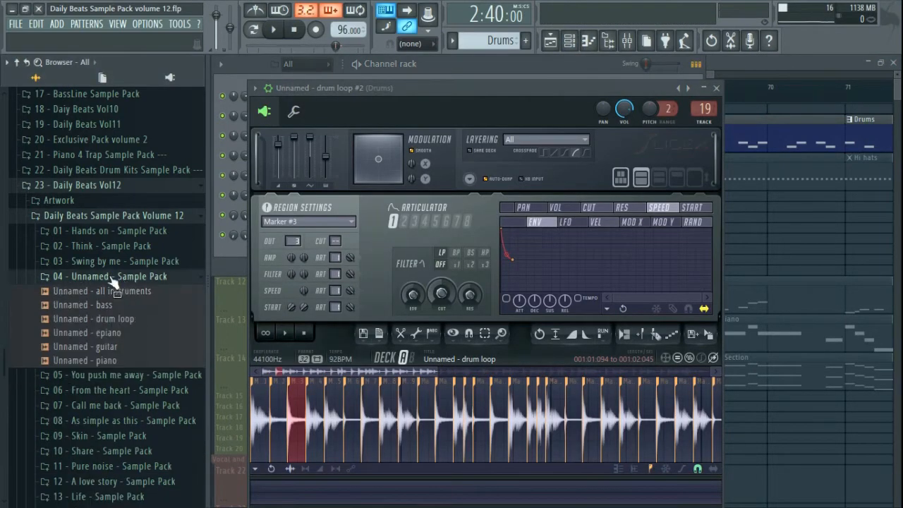
left_click_drag(114, 325, 136, 327)
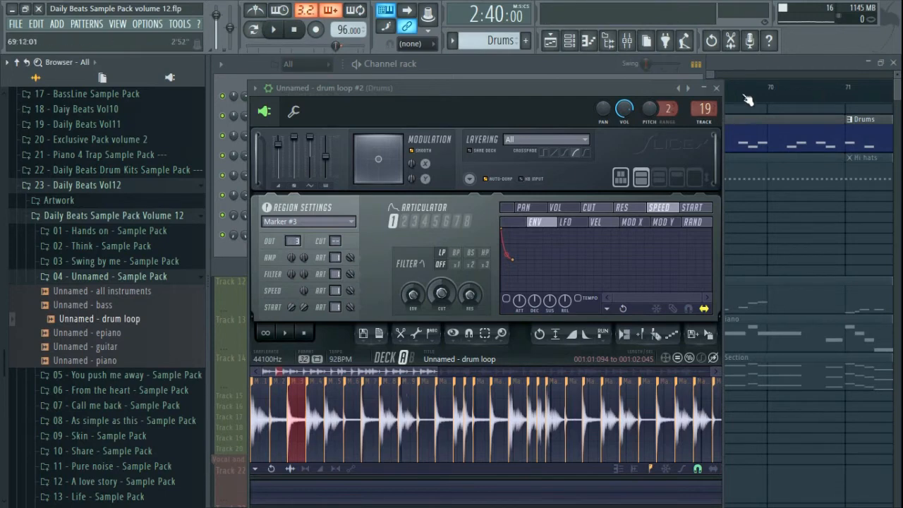
left_click(718, 92)
Examine the drum loop #2 notes in the piano roll and close it again.
left_click(403, 176)
scroll(258, 239, "down", 5)
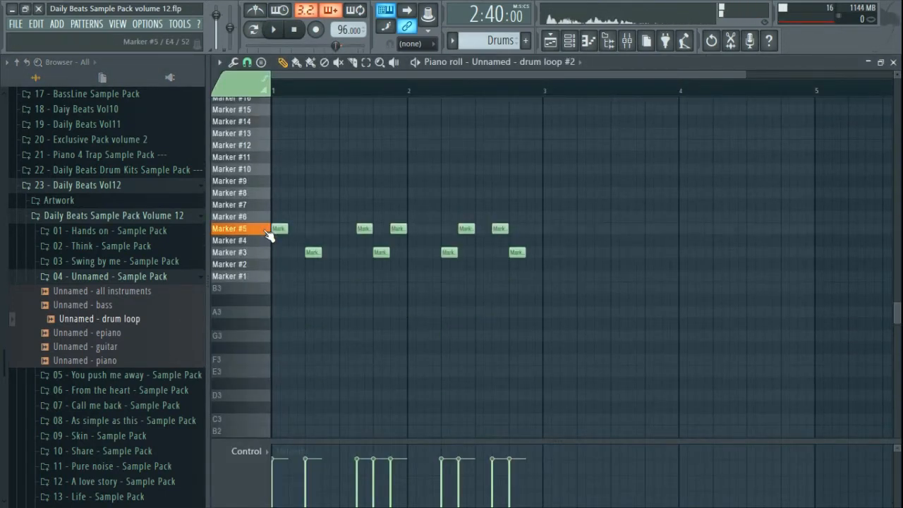
key("F7")
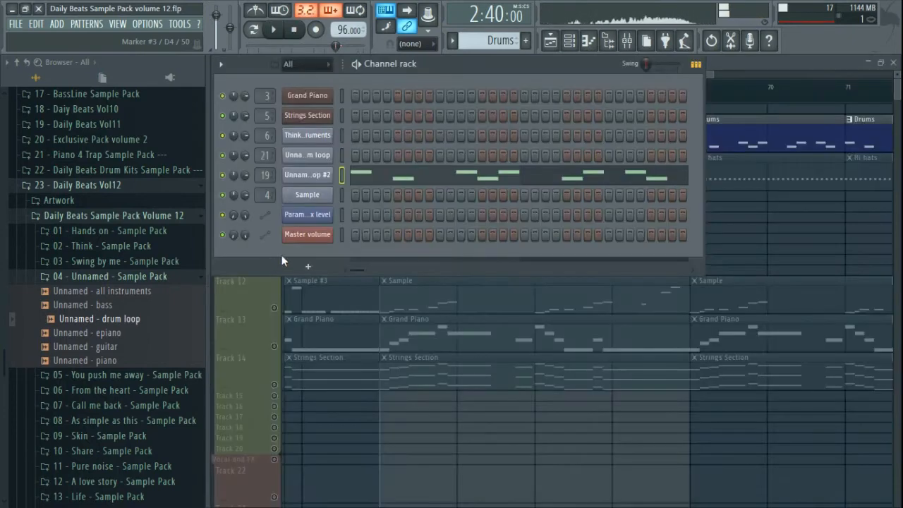
Show the mixer with its Drums track, briefly play the drums, and bring the channel rack back in front.
key("F9")
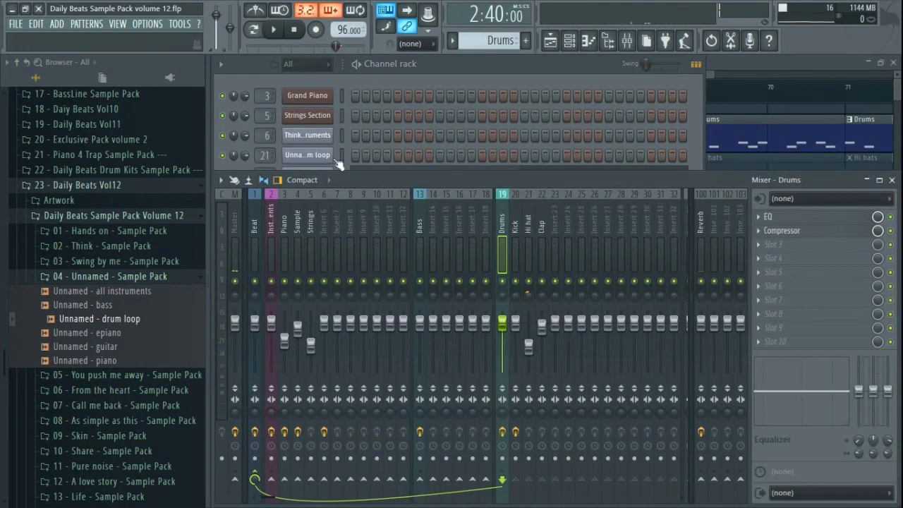
key("space")
key("space")
left_click(477, 86)
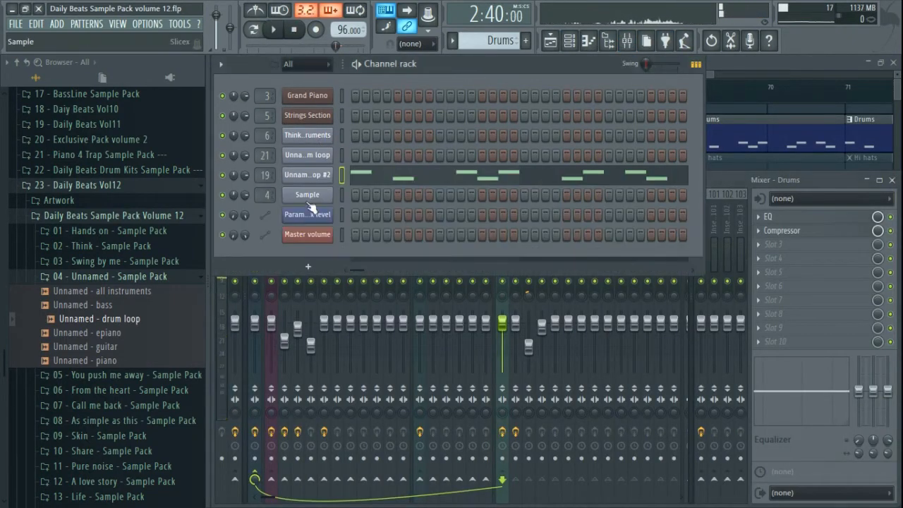
Reopen drum loop #2 in Slicex, enlarge the waveform around Markers #2 to #8, and audition the slices.
left_click(308, 179)
key("space")
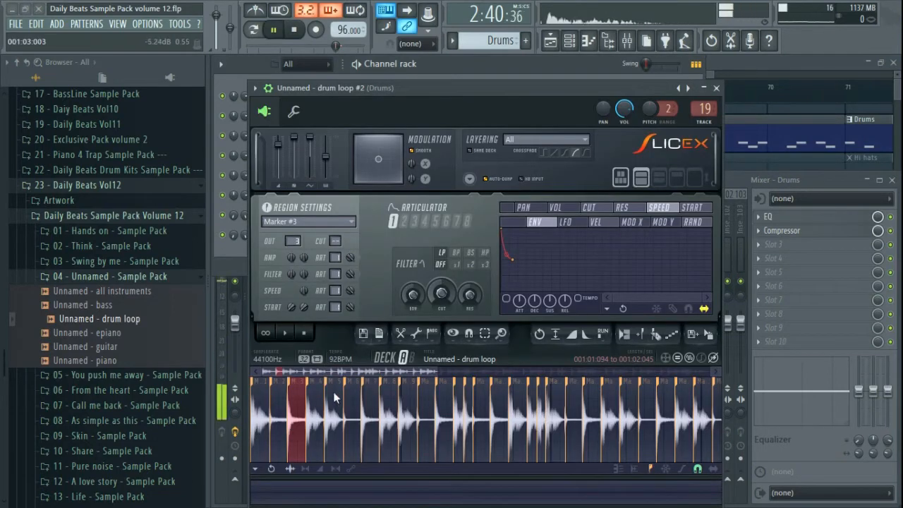
key("space")
left_click_drag(438, 371, 292, 372)
key("space")
key("space")
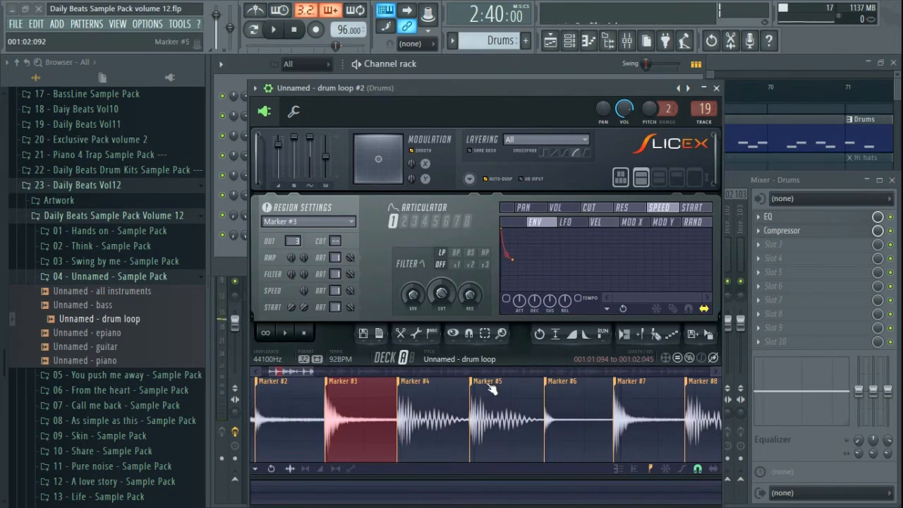
Choose the Marker #5 region in Slicex and display its volume envelope.
left_click(327, 221)
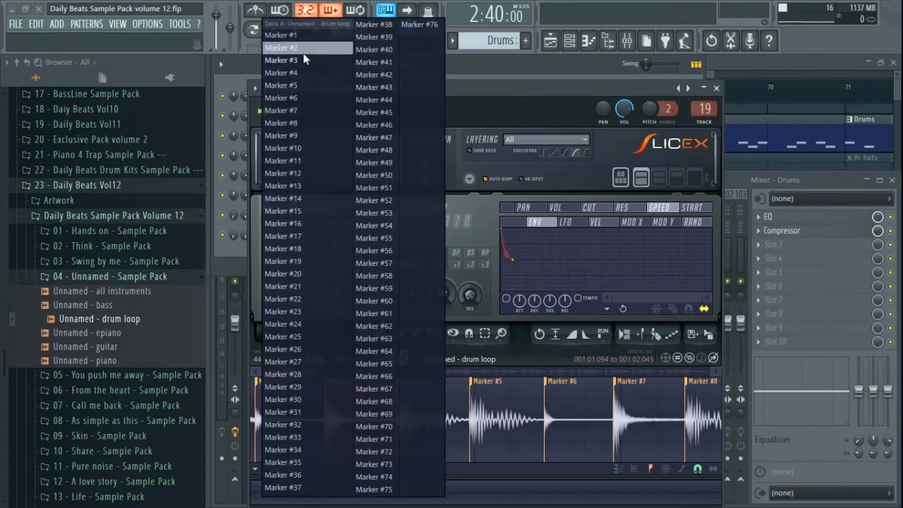
left_click(302, 86)
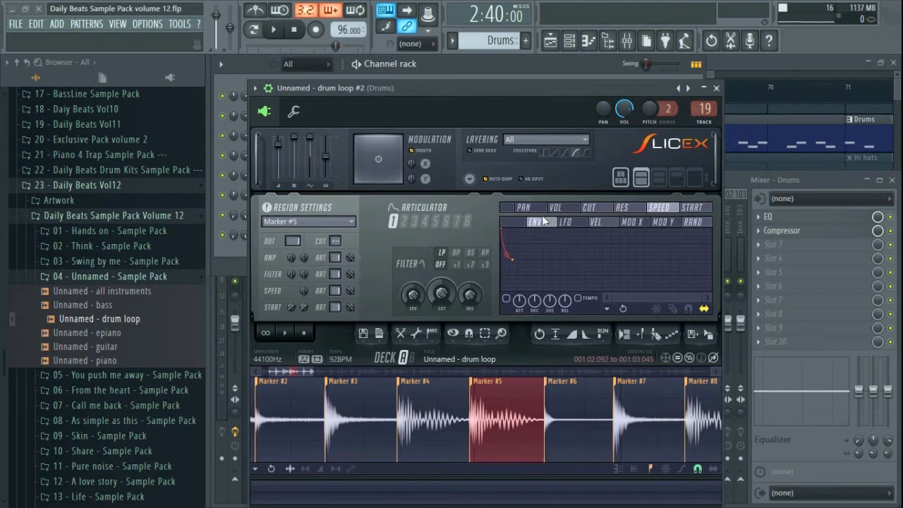
left_click(569, 212)
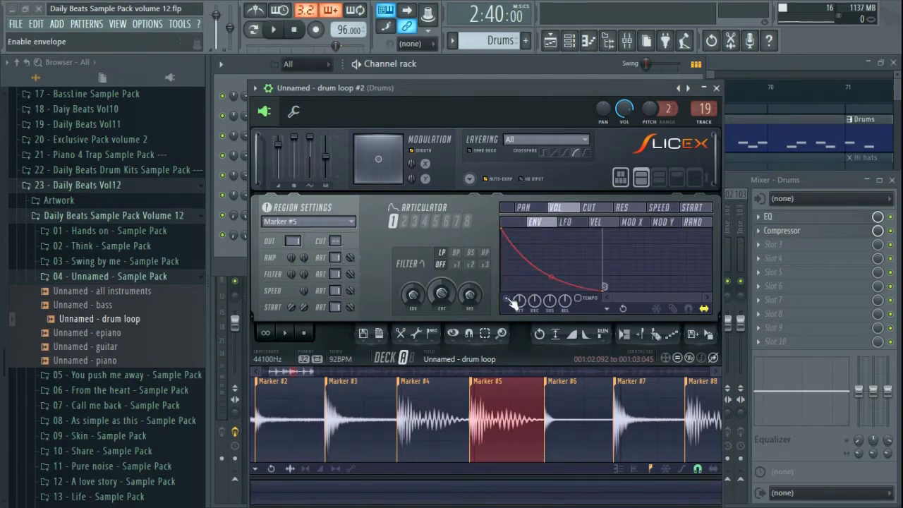
Audition the drums with Marker #5's volume envelope disabled, and turn the envelope back on.
key("space")
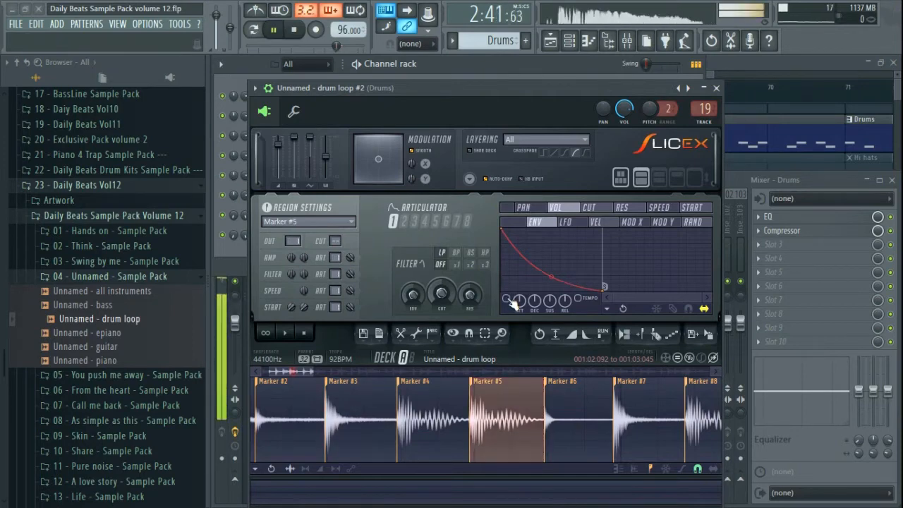
key("space")
key("space")
key("space")
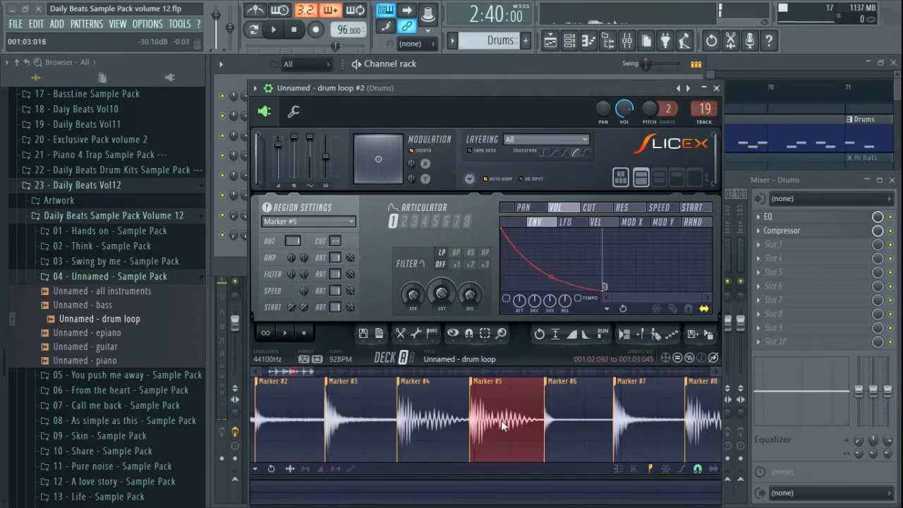
left_click(533, 411)
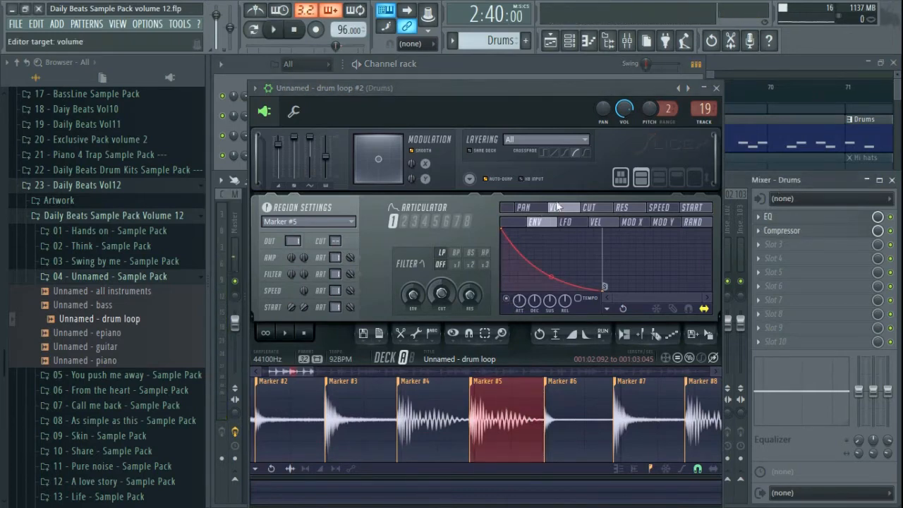
Move the Slicex window aside to check the Kick mixer track, put it back, and play the drums with the envelope enabled.
left_click_drag(621, 86, 345, 72)
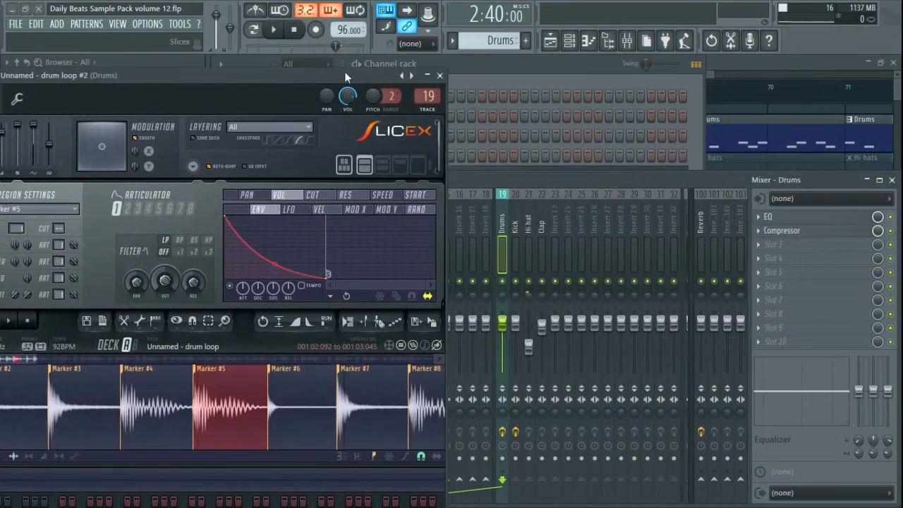
left_click(518, 225)
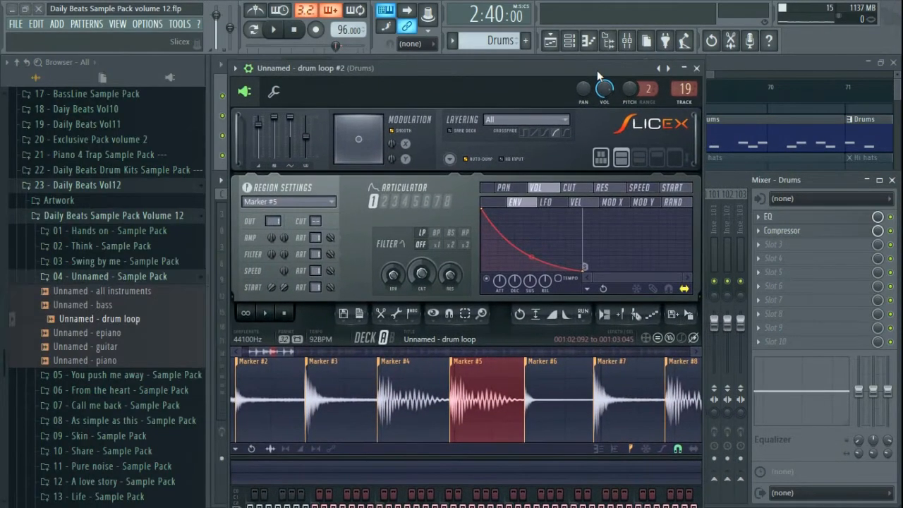
left_click_drag(597, 70, 604, 56)
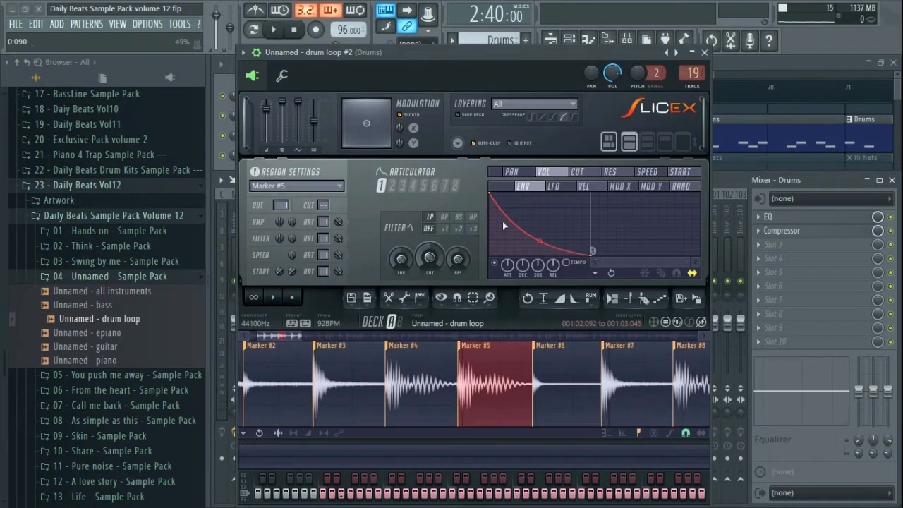
key("space")
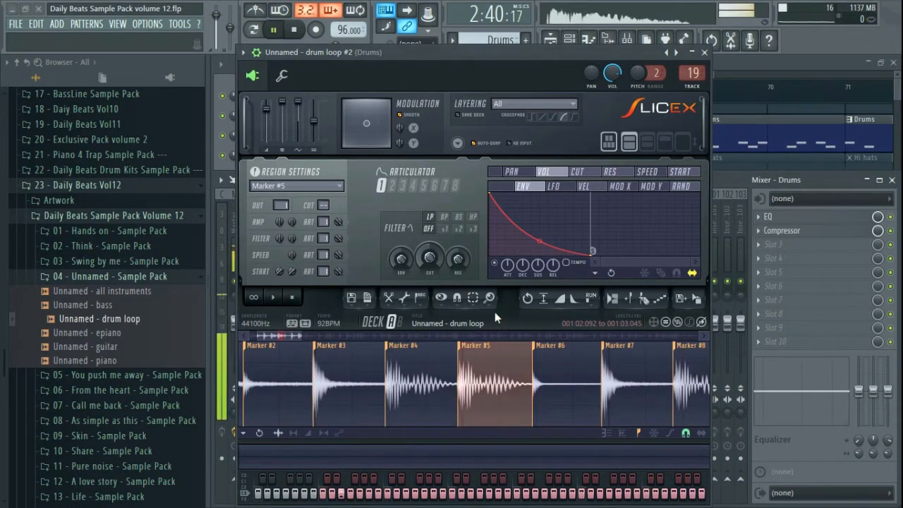
key("space")
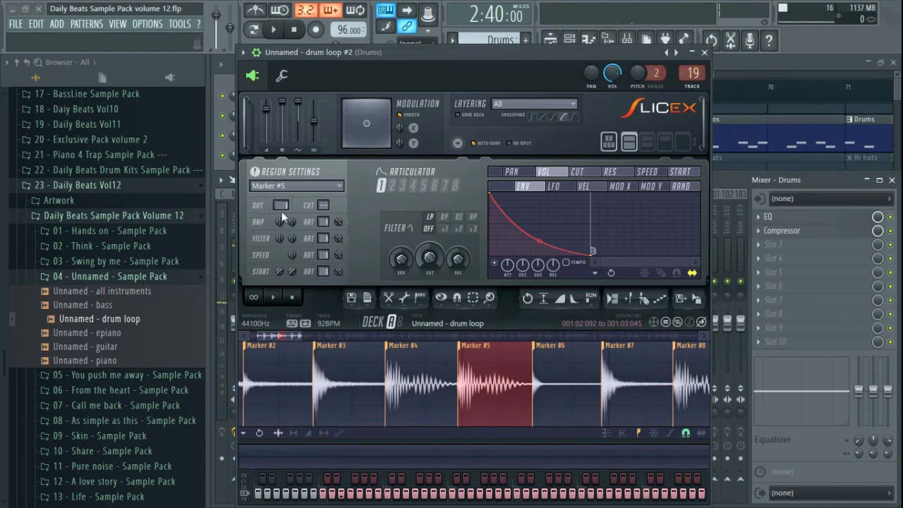
Place the Slicex window beside the mixer and play the drums to watch the Drums, Kick and Clap tracks.
left_click_drag(555, 55, 336, 41)
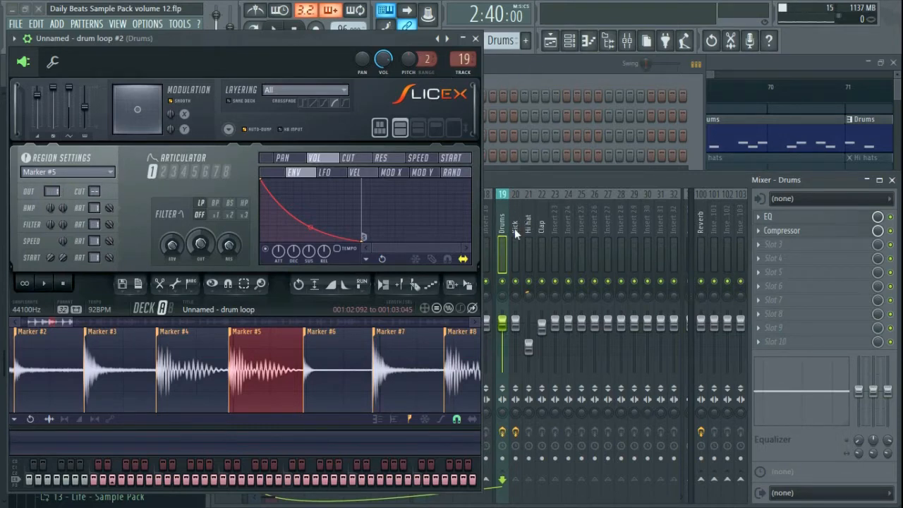
key("space")
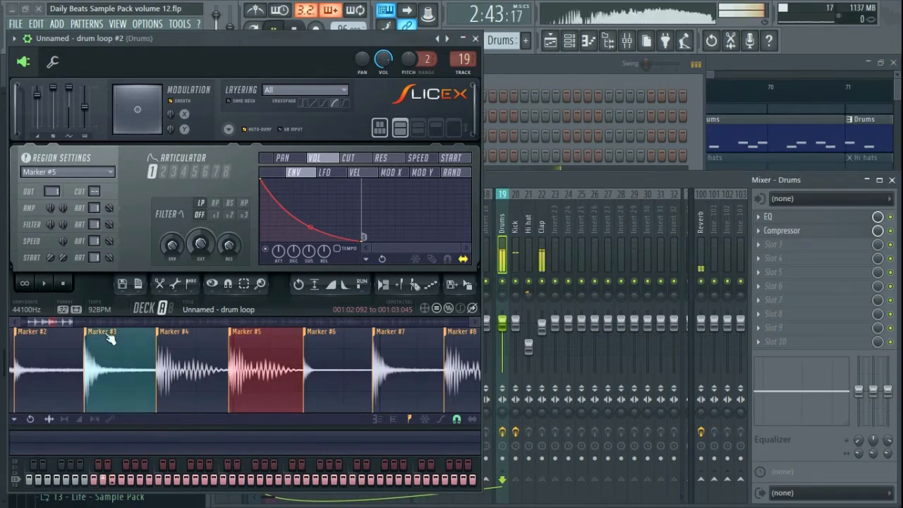
key("space")
Choose the Marker #3 region in Slicex and select the Clap mixer track to check its output routing.
left_click(81, 174)
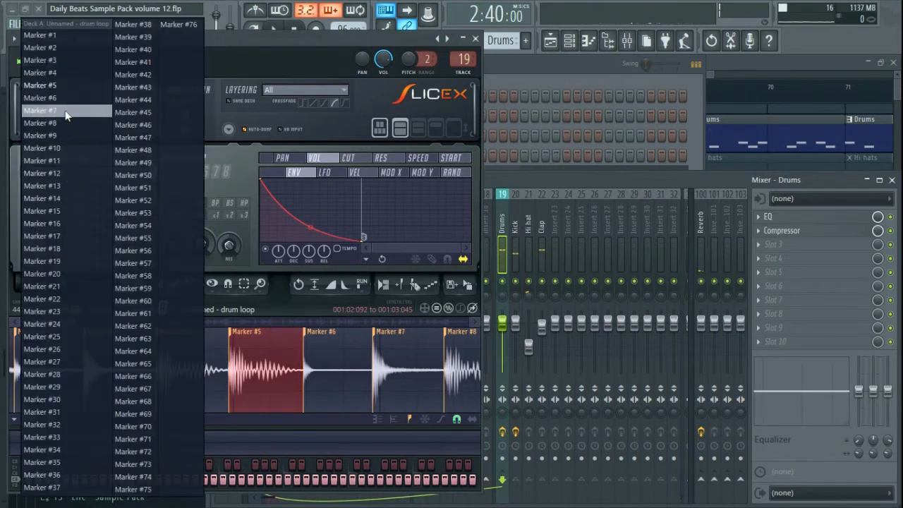
left_click(62, 63)
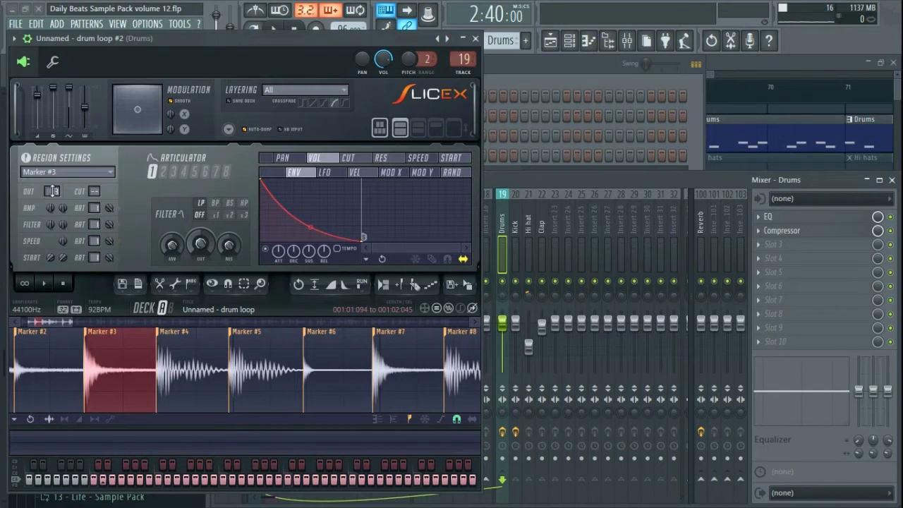
left_click(543, 236)
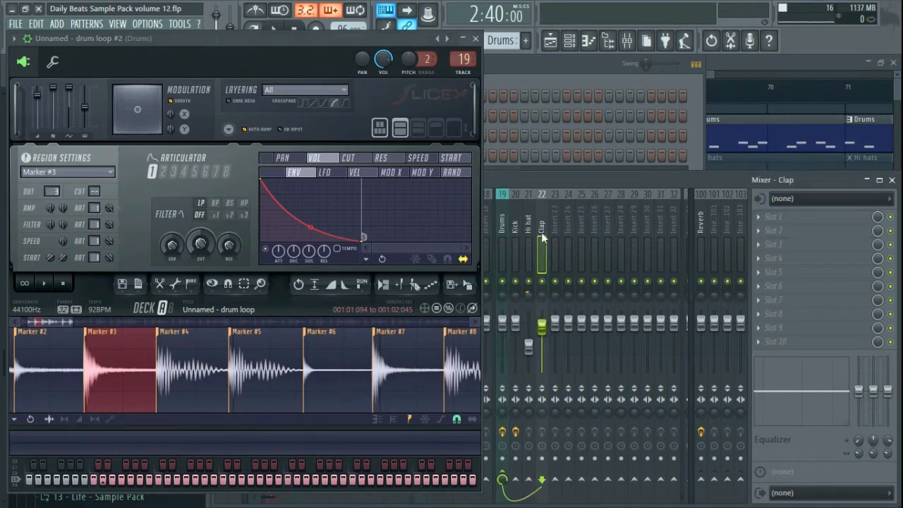
Rename the Clap mixer track to Snare and close the Slicex window.
double_click(541, 225)
type("Snare")
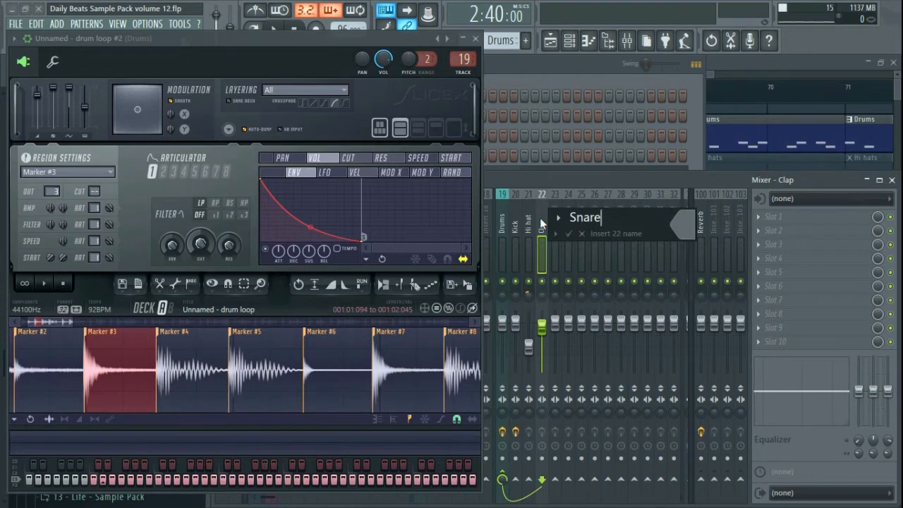
key("Return")
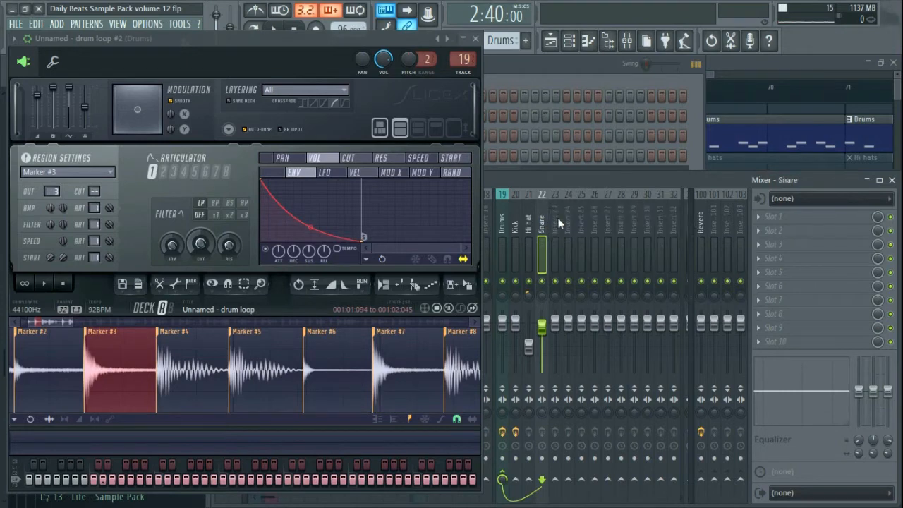
left_click(477, 40)
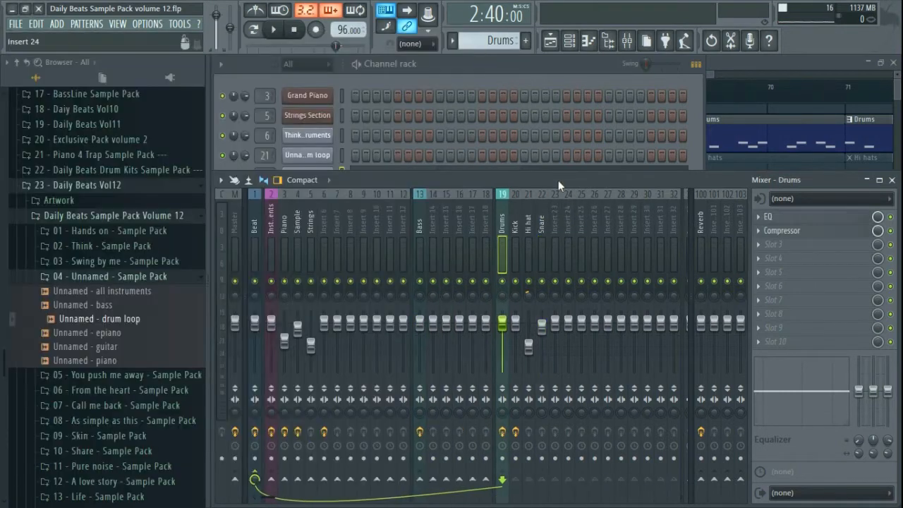
Check the Snare mixer track, then solo the Kick track and play it on its own.
left_click(544, 244)
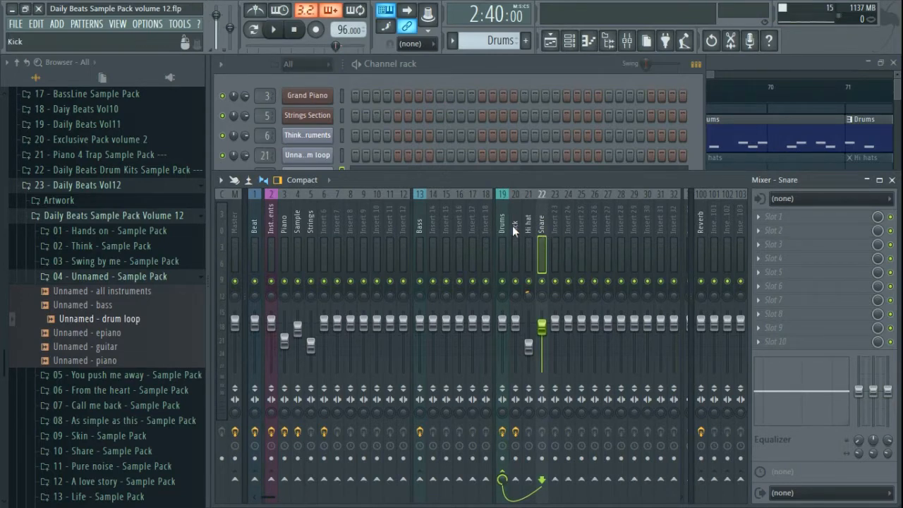
left_click(515, 240)
right_click(518, 283)
key("space")
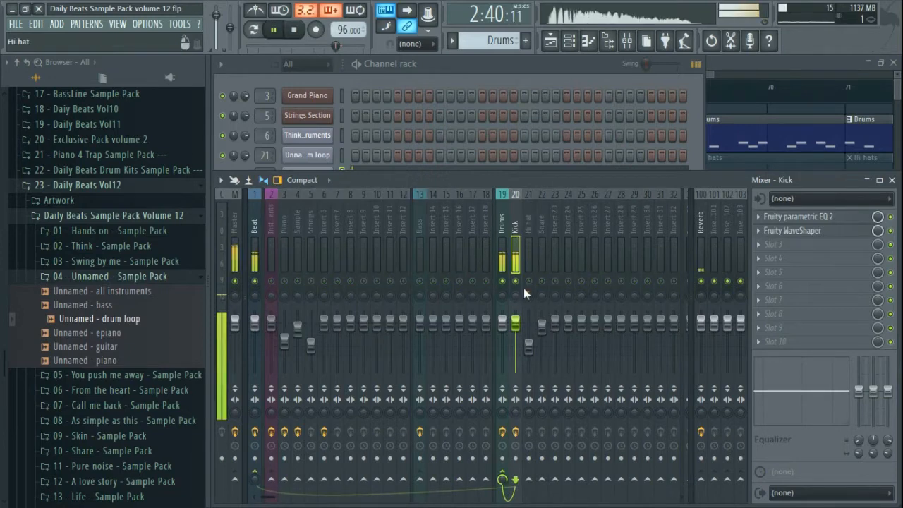
key("space")
View the Kick track's Fruity parametric EQ 2, and compare the kick with both effects bypassed and with only the EQ enabled.
left_click(808, 218)
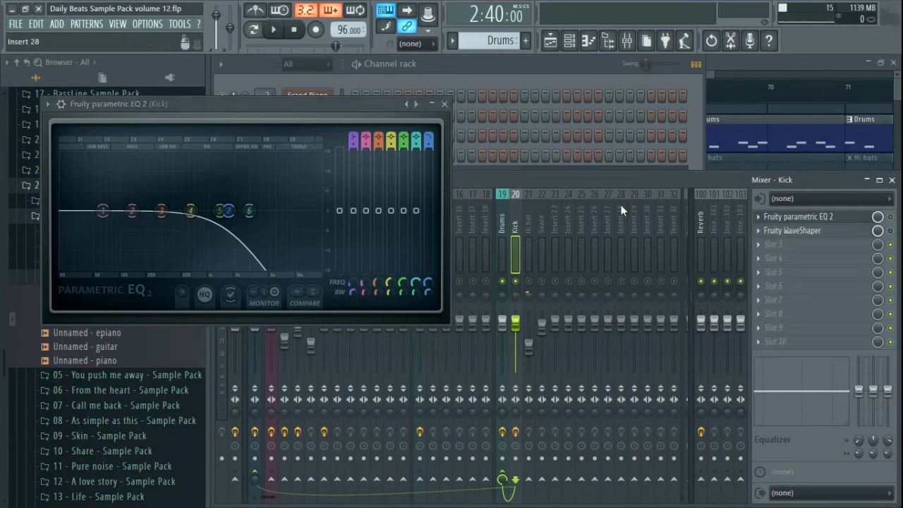
left_click(444, 104)
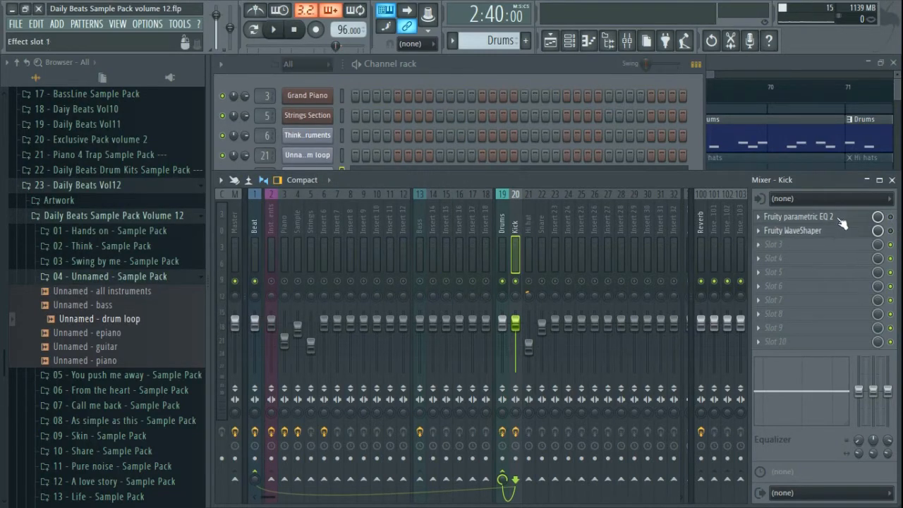
key("space")
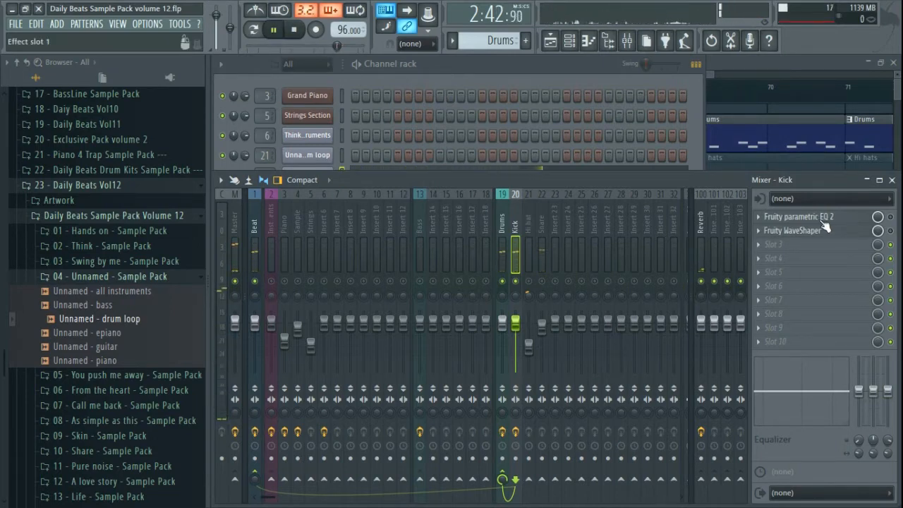
key("space")
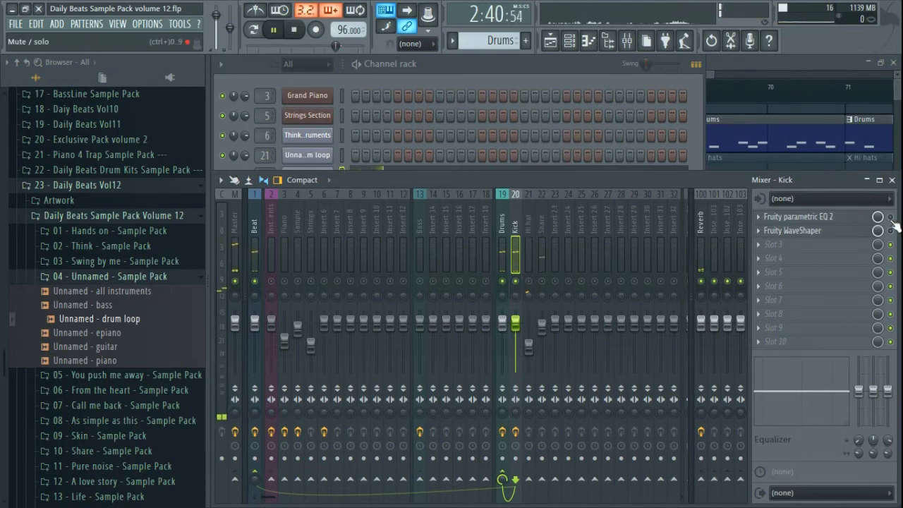
key("space")
key("space")
key("space")
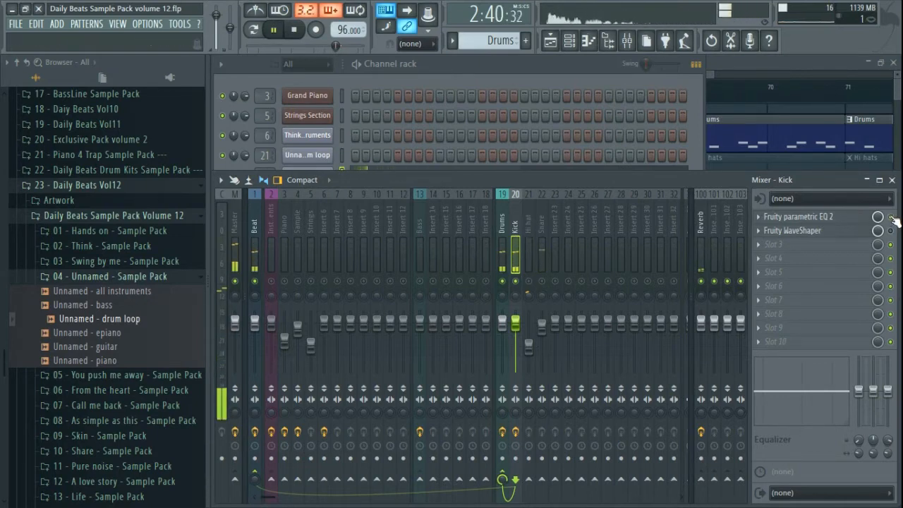
key("space")
Reopen the Kick's Fruity parametric EQ 2, examine its band 7 low-pass curve during playback, and close it.
left_click(817, 218)
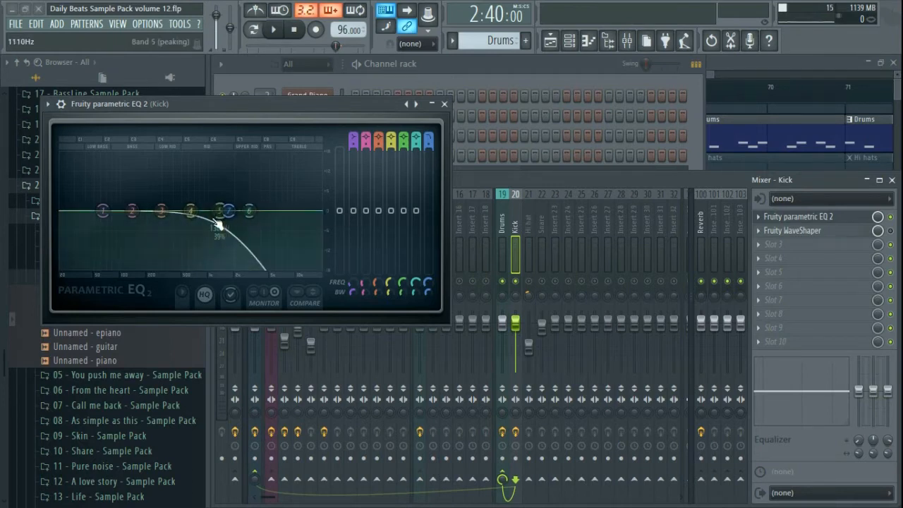
key("space")
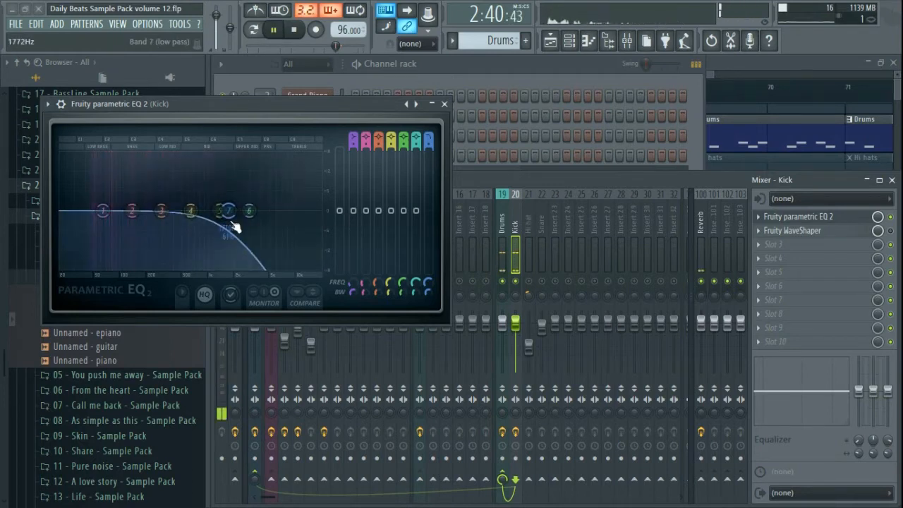
left_click(444, 105)
key("space")
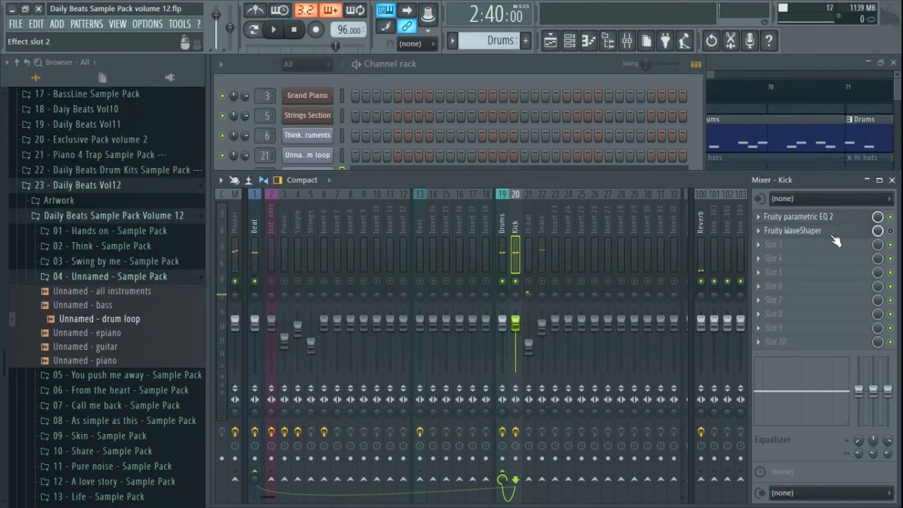
Play the kick with Fruity WaveShaper enabled, and flatten its curve by resetting the first segment's tension and deleting the middle point.
left_click(833, 234)
key("space")
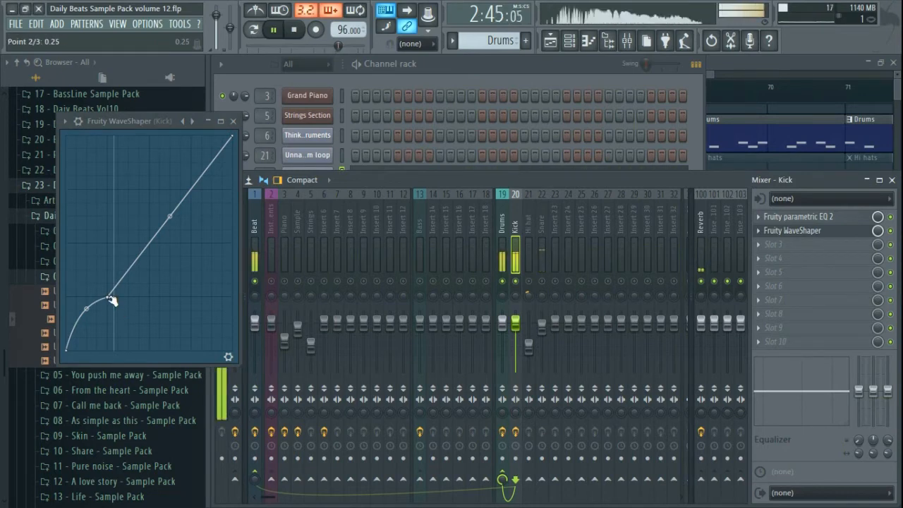
right_click(85, 308)
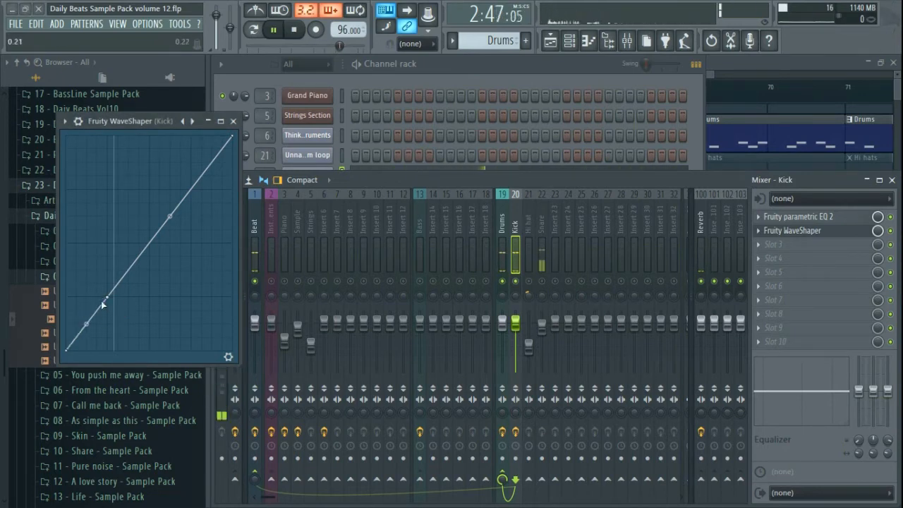
right_click(102, 297)
left_click(124, 289)
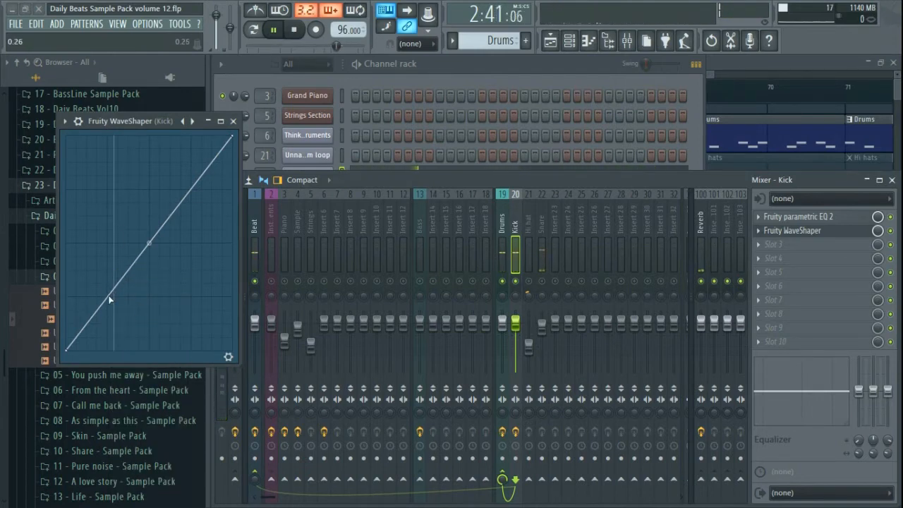
Add a point at about 0.26 on the WaveShaper curve, bend the first segment upward to about 16.80% tension, and close the effect.
right_click(108, 296)
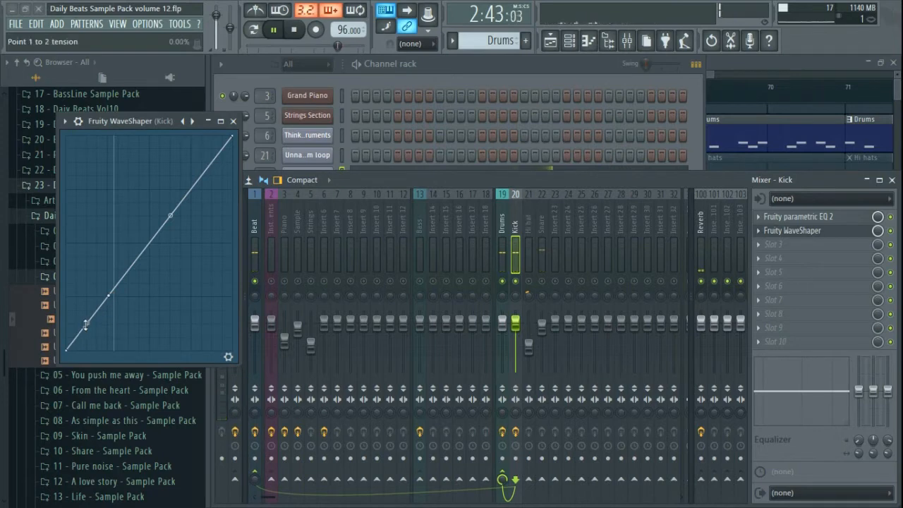
left_click_drag(86, 323, 86, 309)
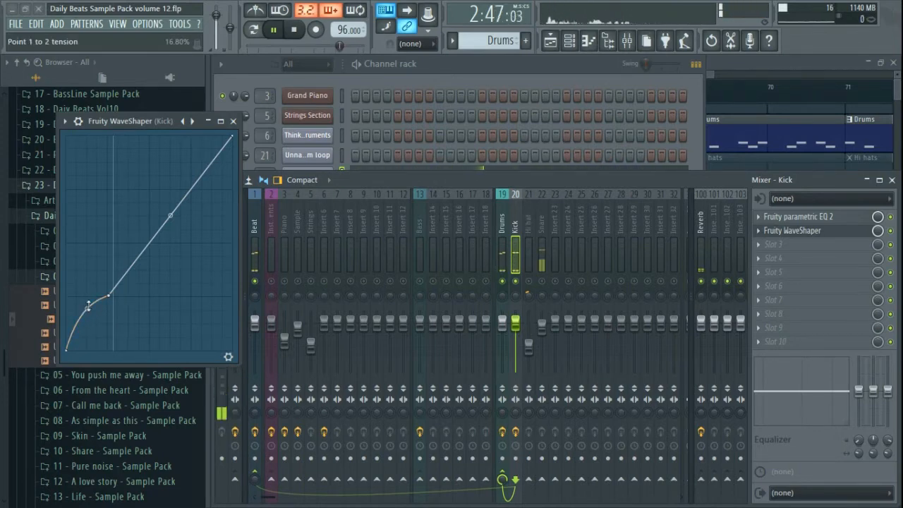
left_click(233, 121)
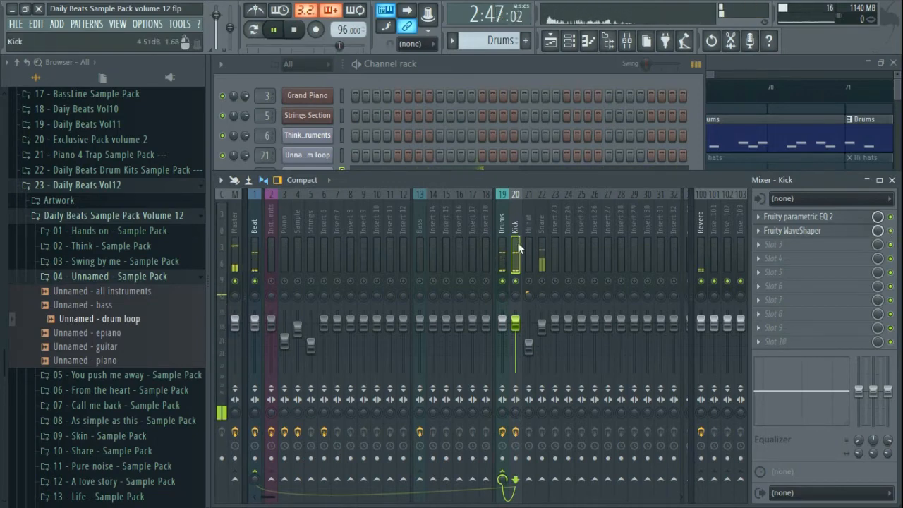
Unsolo the Kick track, and play the full drums with the Snare mixer track selected.
key("space")
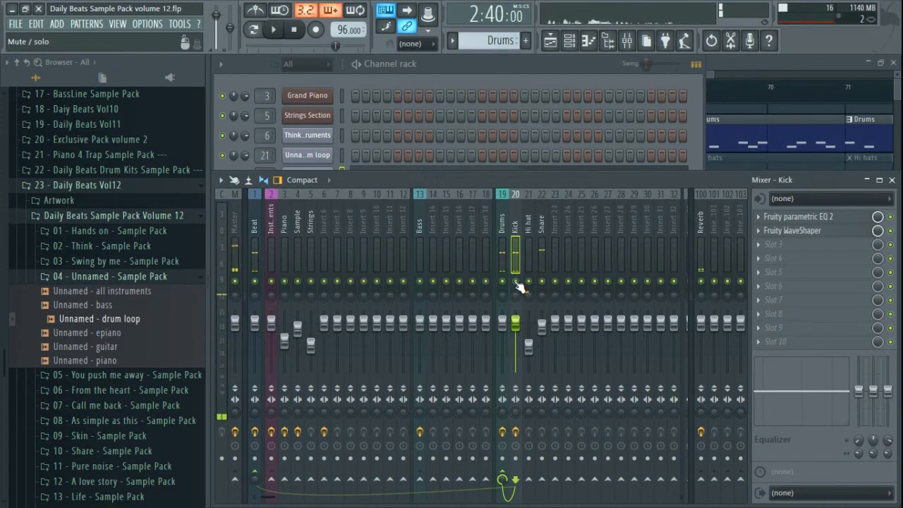
key("space")
left_click(544, 224)
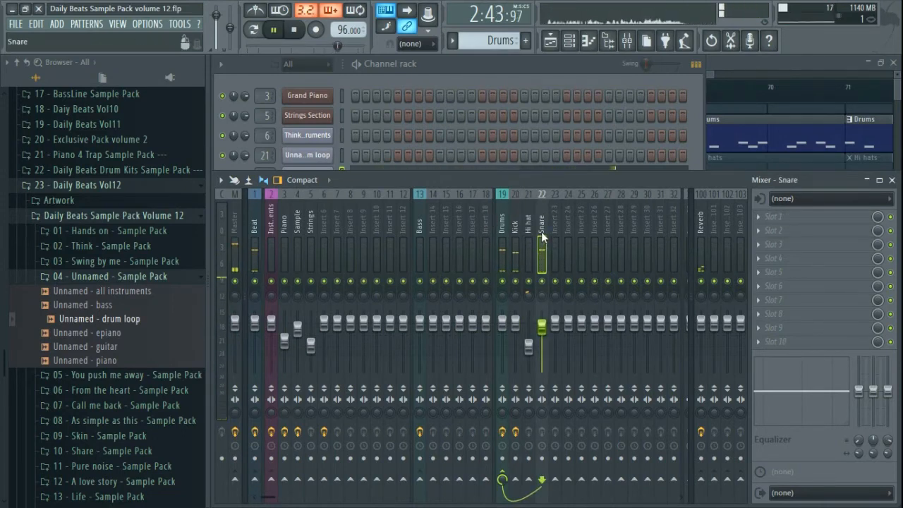
key("space")
Select the Hi hats pattern in the playlist, unmute Track 3, and play the drums together with the hi-hats.
left_click(465, 70)
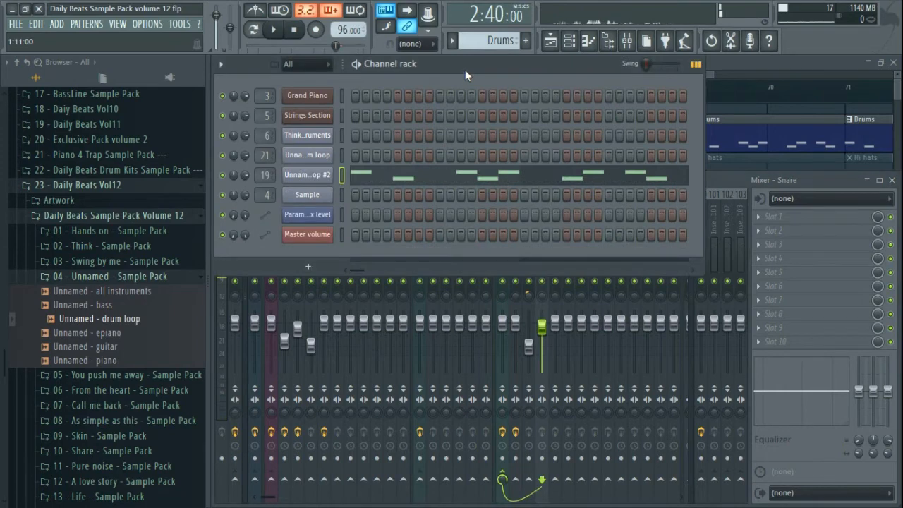
left_click(551, 43)
left_click(454, 180)
left_click(282, 191)
key("space")
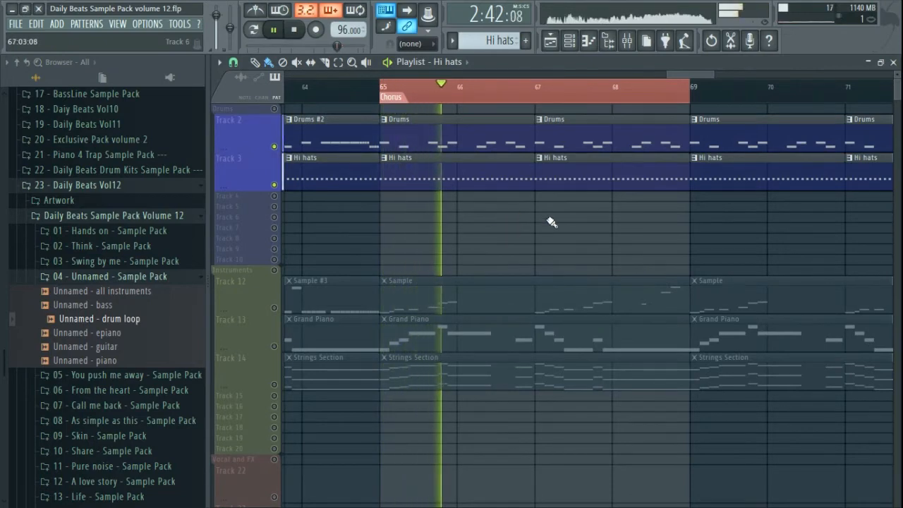
key("space")
Open the hi-hat Slicex channel routed to mixer track 21 and examine the drum loop slices from Marker #6 to Marker #10.
left_click(569, 40)
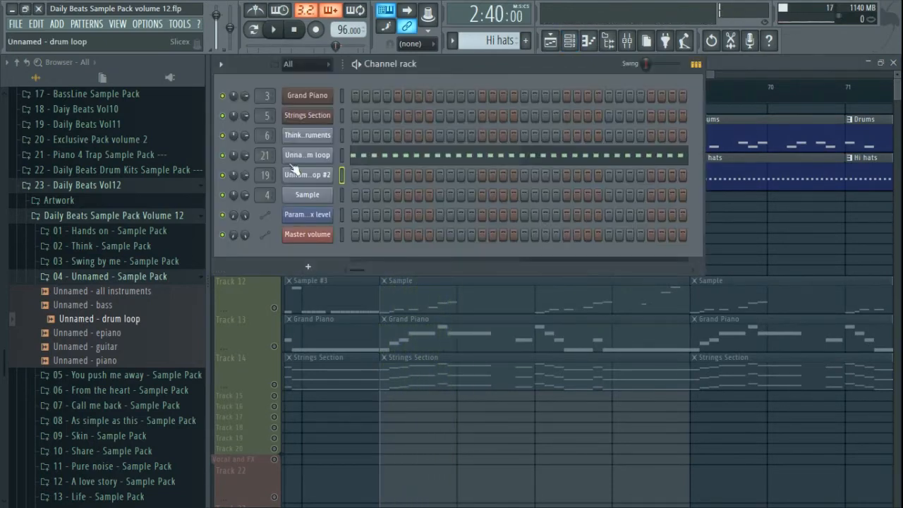
left_click(307, 154)
left_click(258, 94)
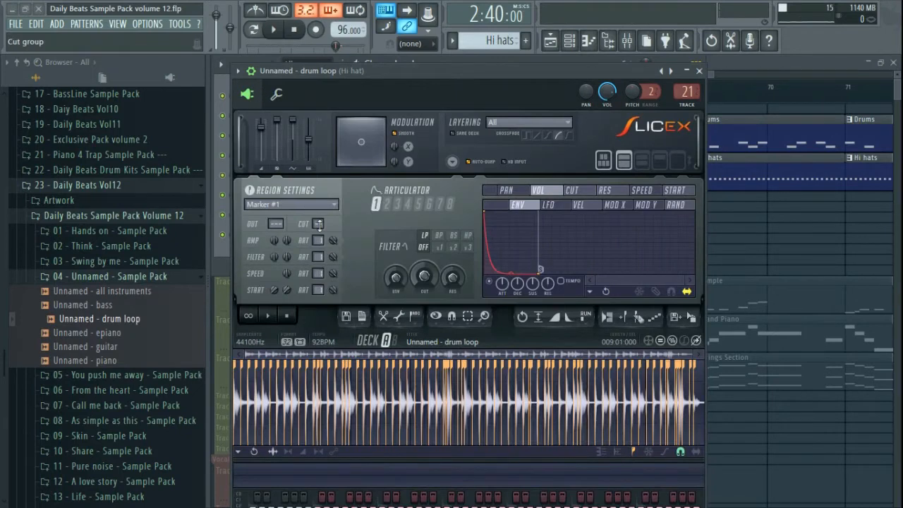
scroll(419, 404, "up", 5)
scroll(423, 404, "down", 3)
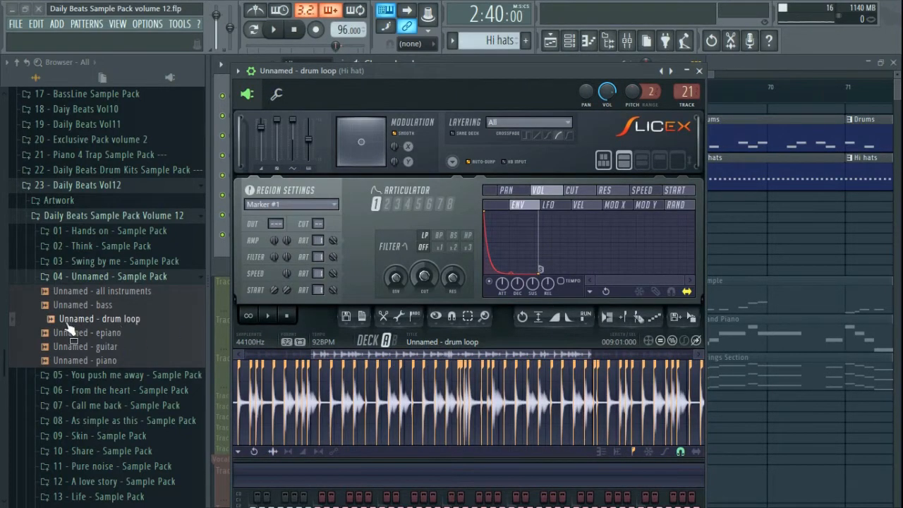
scroll(296, 395, "up", 6)
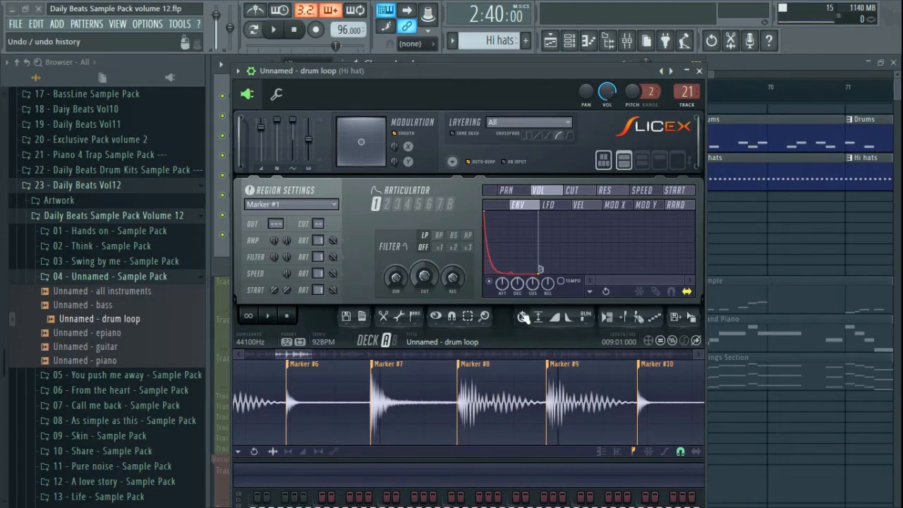
Audition the Marker #6 slice repeatedly, and briefly play the song to compare it with the hi-hat pattern.
left_click(349, 401)
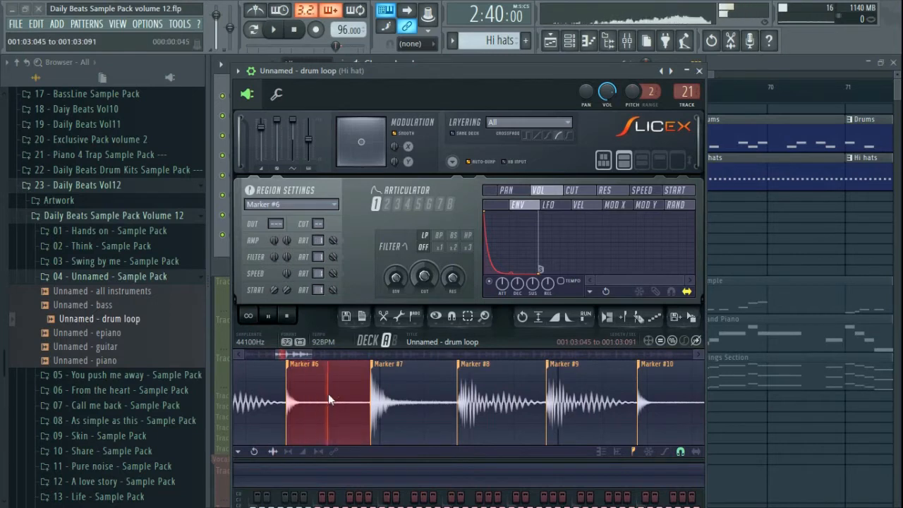
key("space")
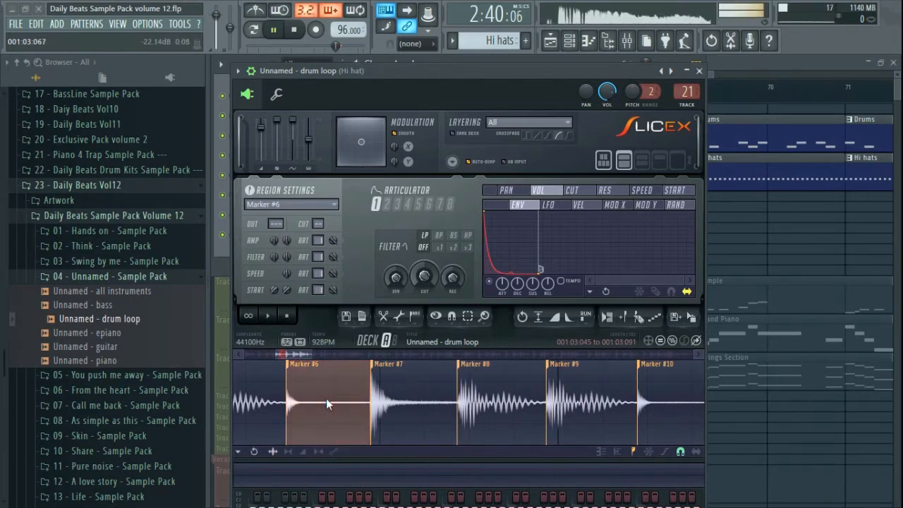
key("space")
left_click(313, 402)
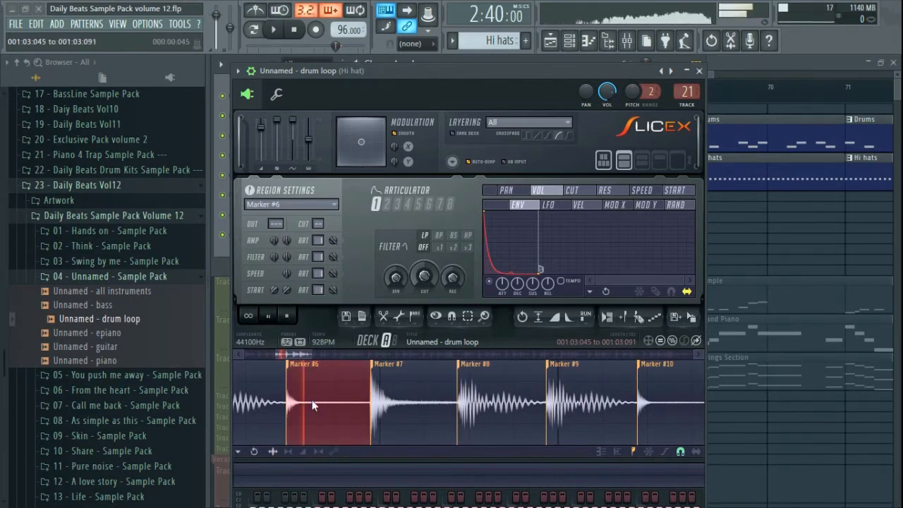
left_click(314, 403)
left_click(314, 403)
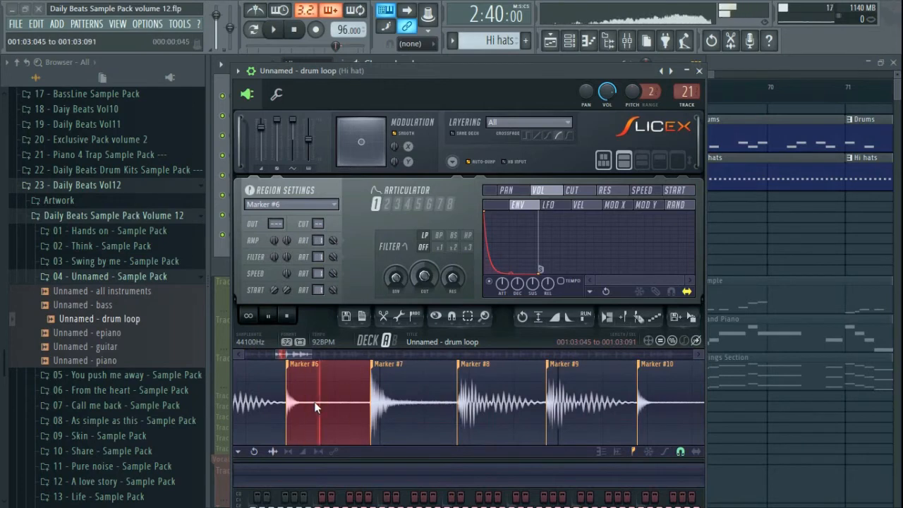
left_click(314, 402)
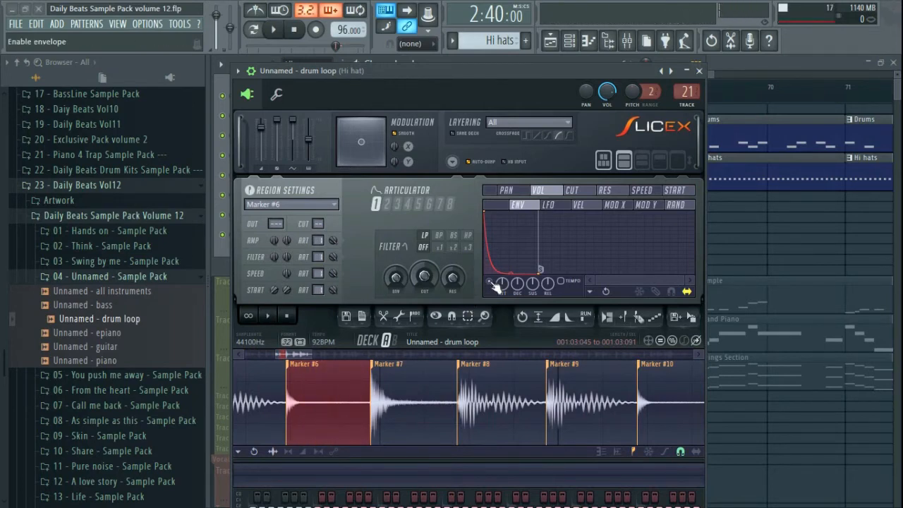
Play the song while viewing Marker #6's speed envelope, and return to its volume envelope.
key("space")
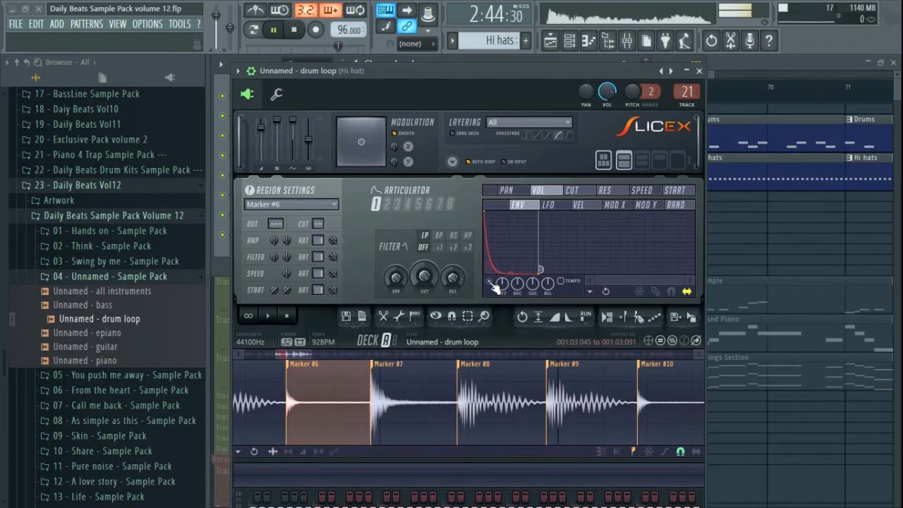
left_click(642, 190)
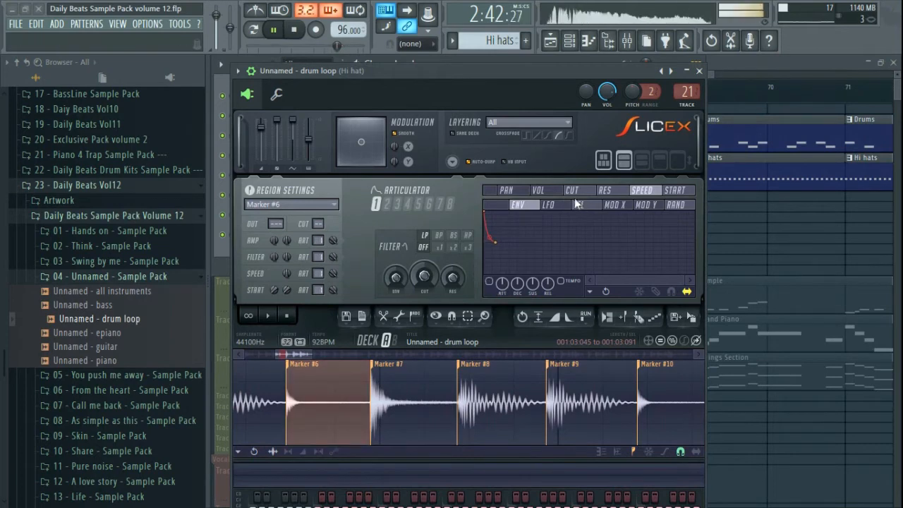
left_click(547, 191)
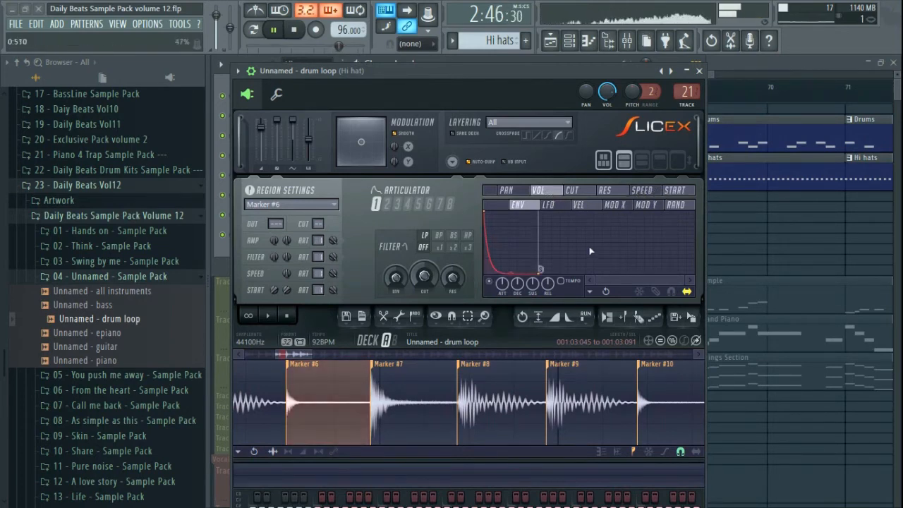
Leave the hi-hat Slicex and examine the Hi hat mixer track's level and routing while playing the song.
left_click(700, 71)
key("space")
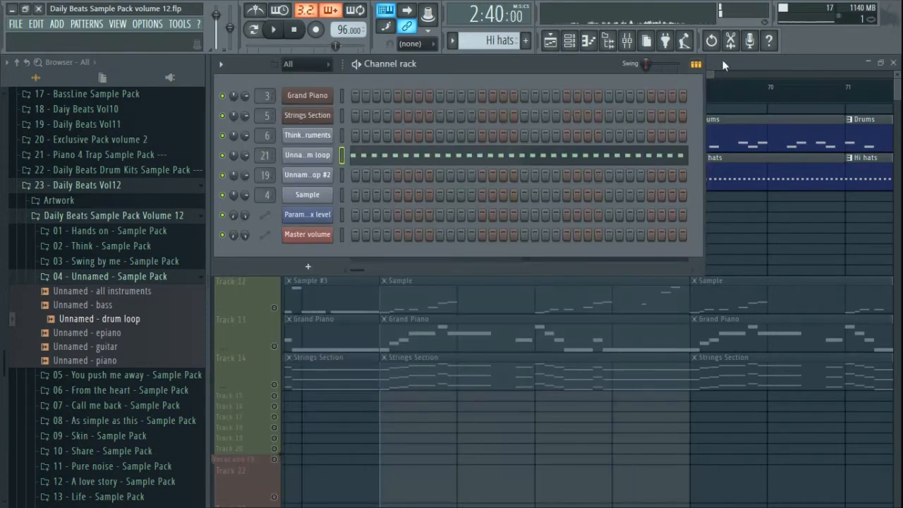
left_click(754, 60)
left_click(626, 40)
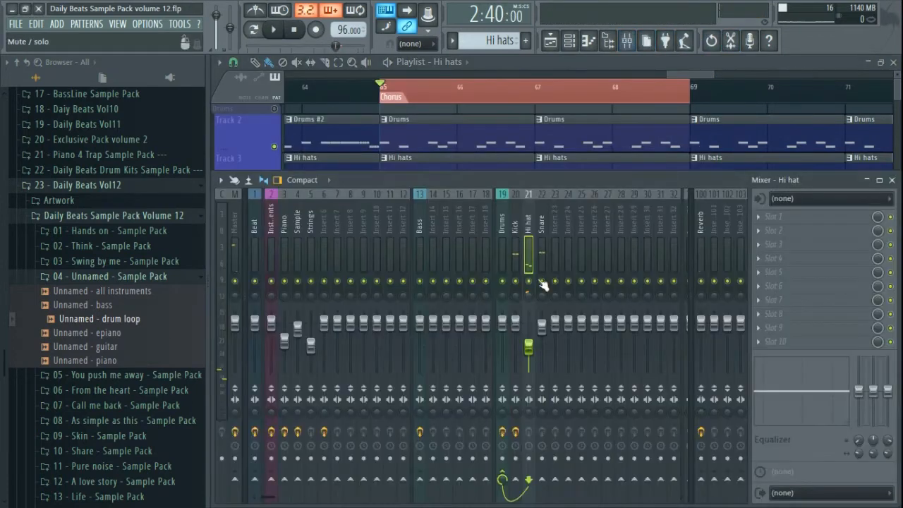
key("space")
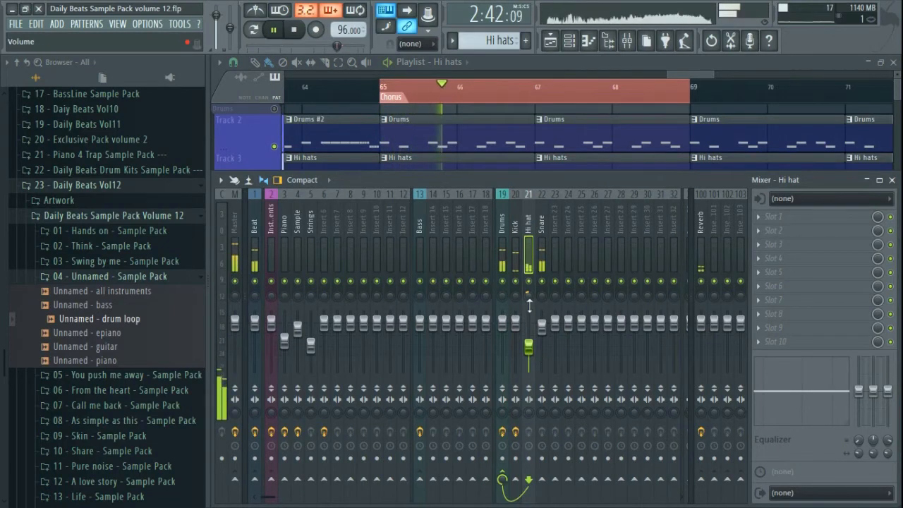
left_click(891, 180)
key("space")
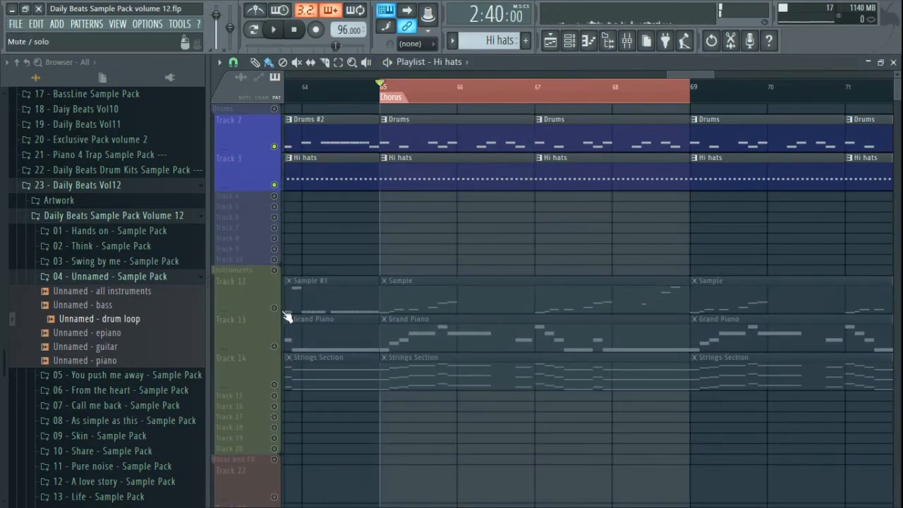
Unmute Track 12, select the Sample pattern in the playlist, and play the sample together with the drums.
left_click(294, 295)
left_click(427, 302)
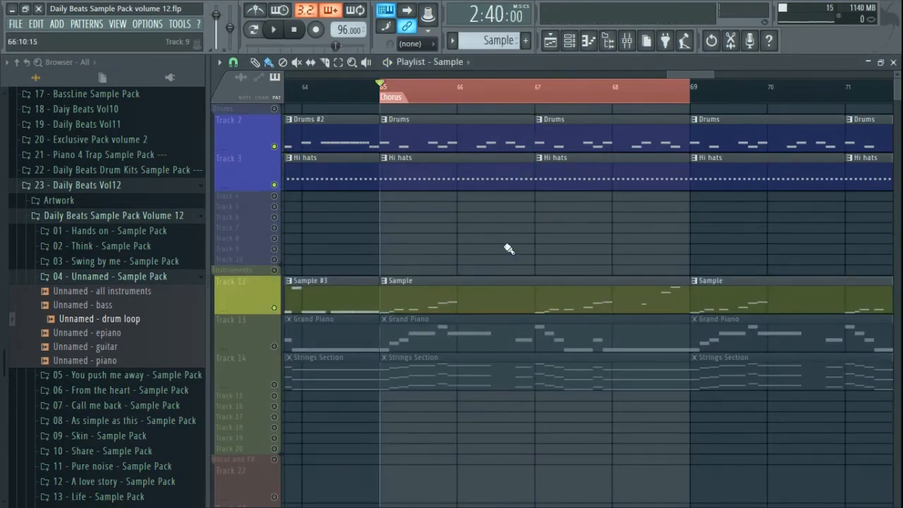
key("space")
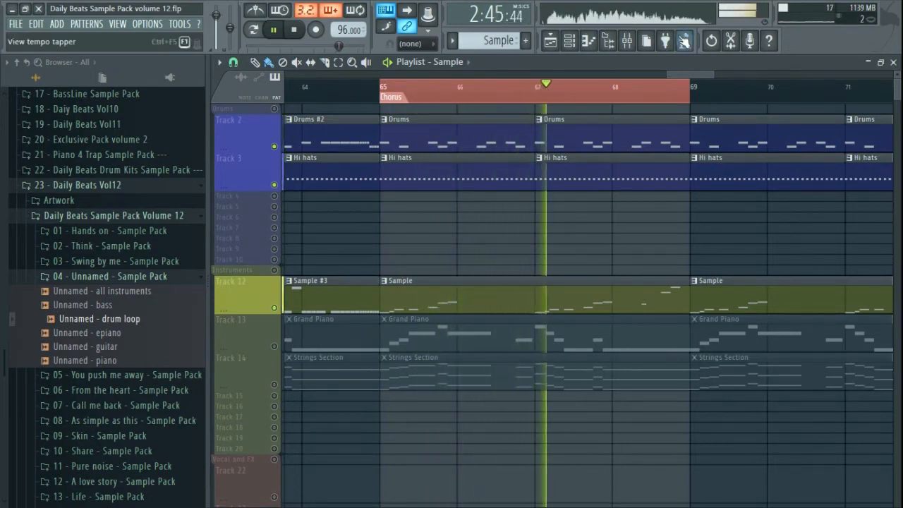
Stop playback and examine the Snare and Kick mixer tracks with their effect slots.
left_click(627, 41)
key("space")
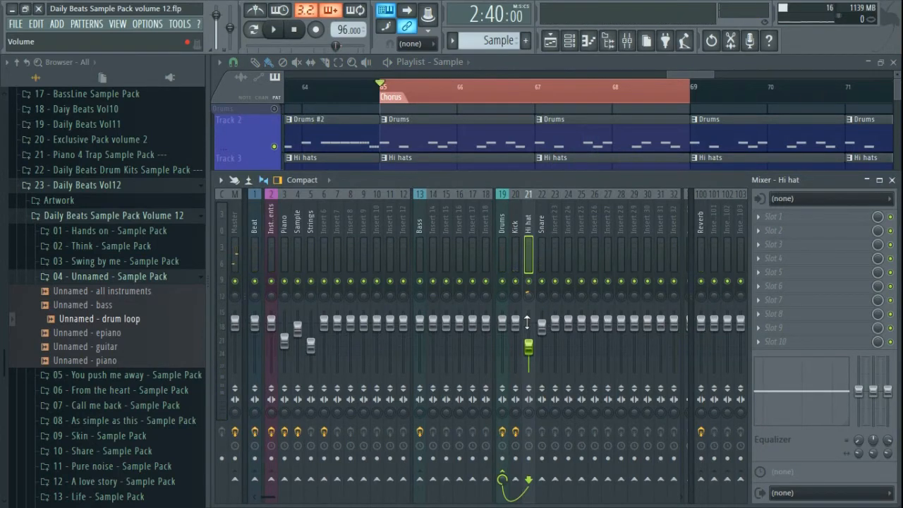
left_click(540, 218)
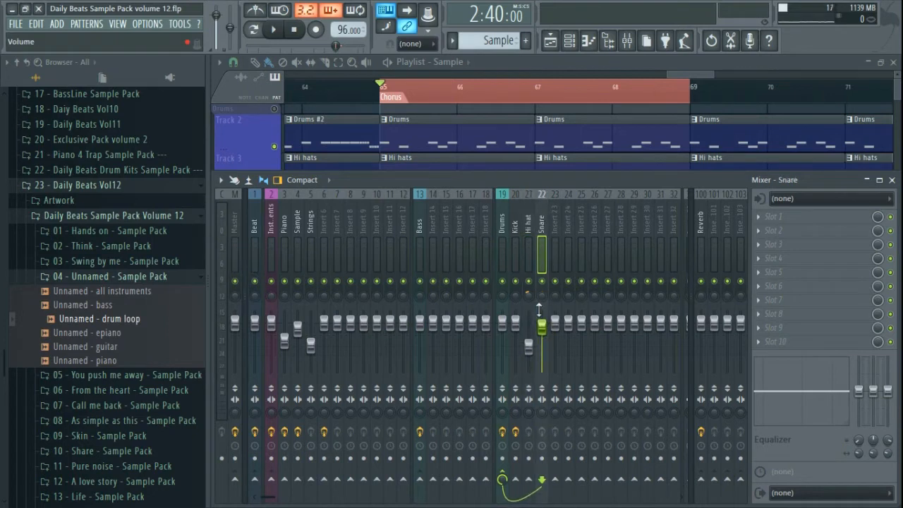
left_click(518, 223)
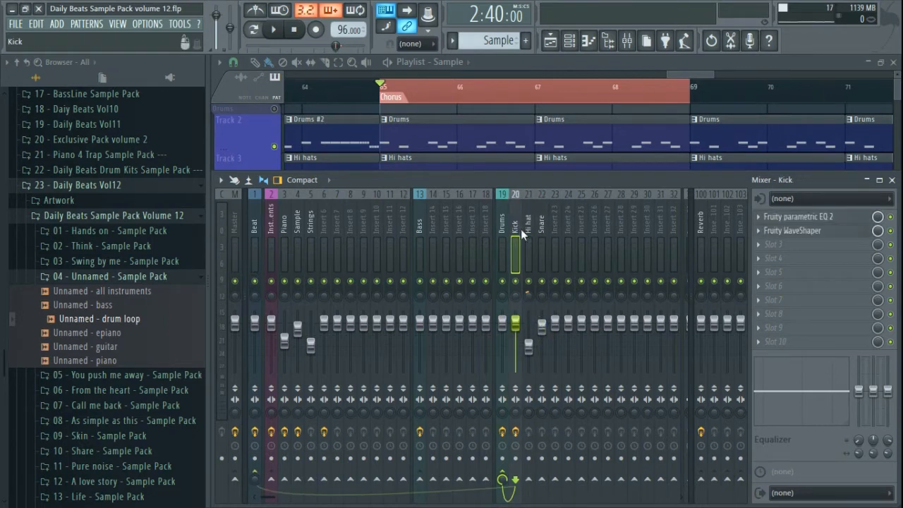
Audition the epiano, guitar, drum loop and all instruments files from the 04 - Unnamed sample pack.
left_click(113, 334)
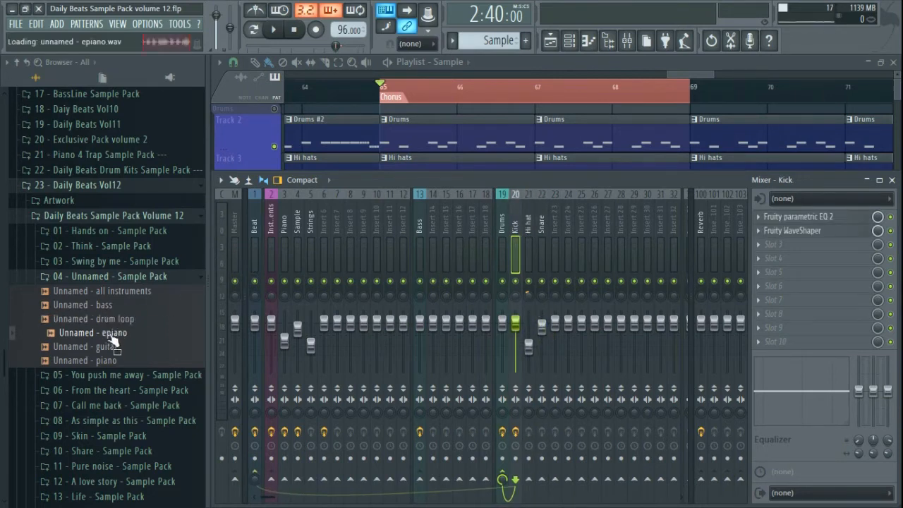
left_click(104, 349)
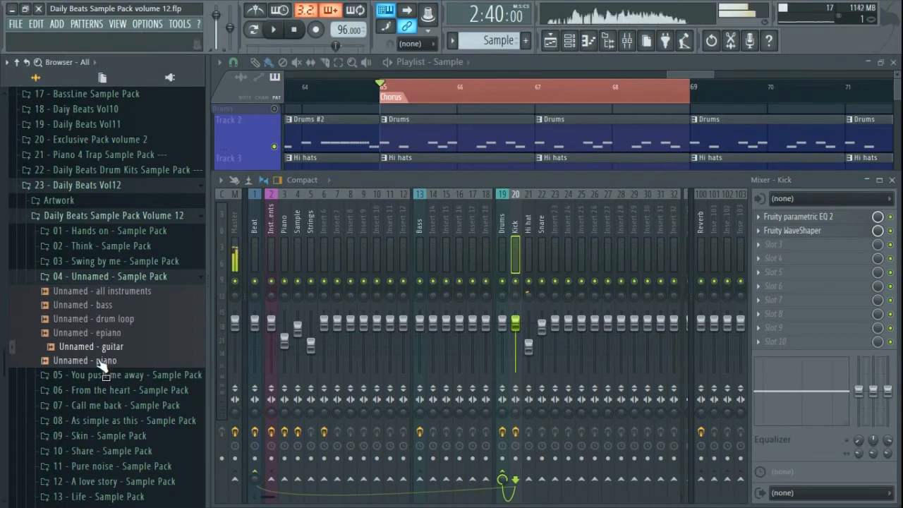
left_click(102, 318)
left_click(101, 292)
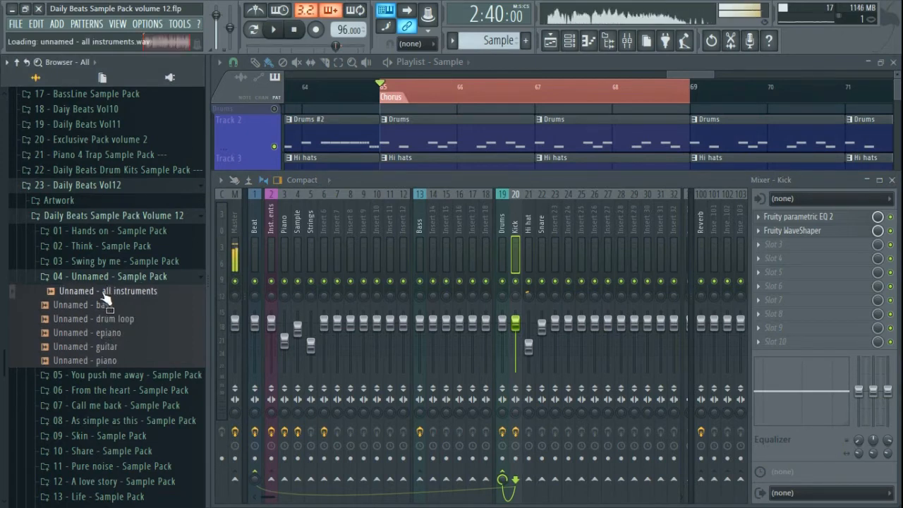
Close the playlist, switch playback to pattern mode and show the Sample channel's Slicex in full.
left_click(542, 66)
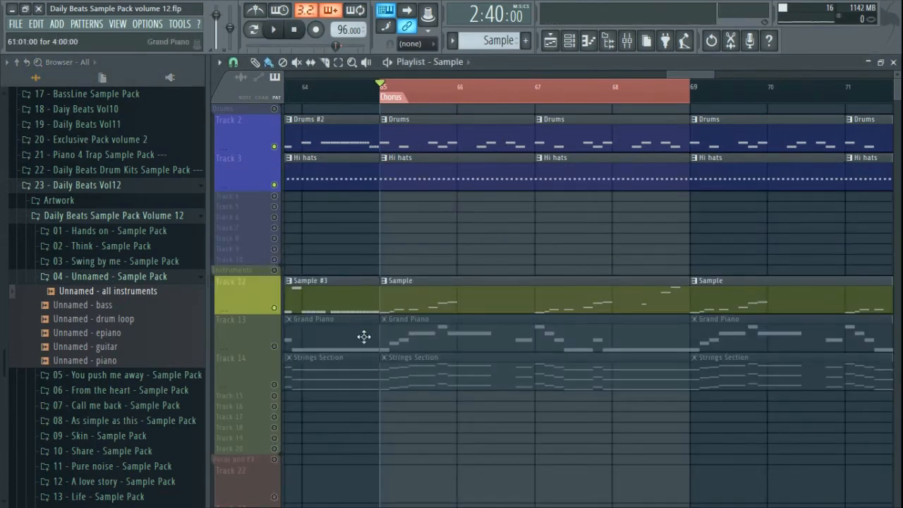
left_click(893, 62)
left_click(488, 76)
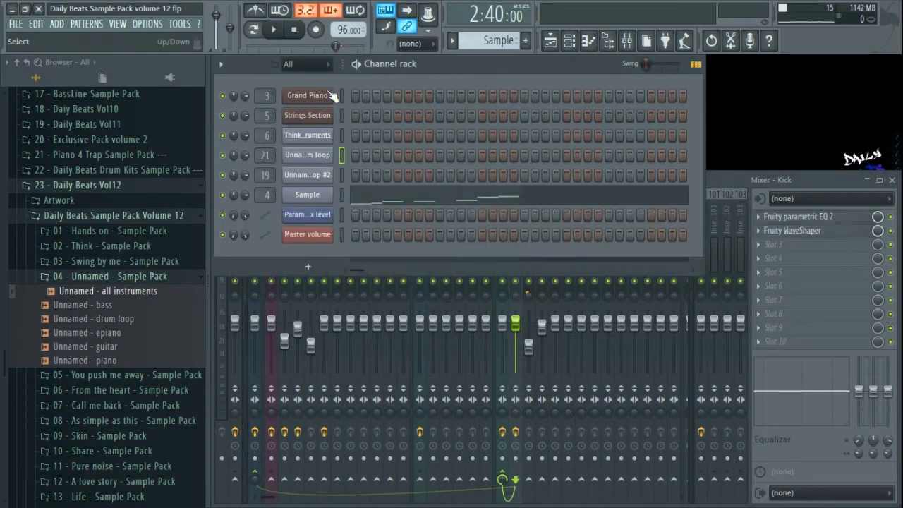
left_click(254, 30)
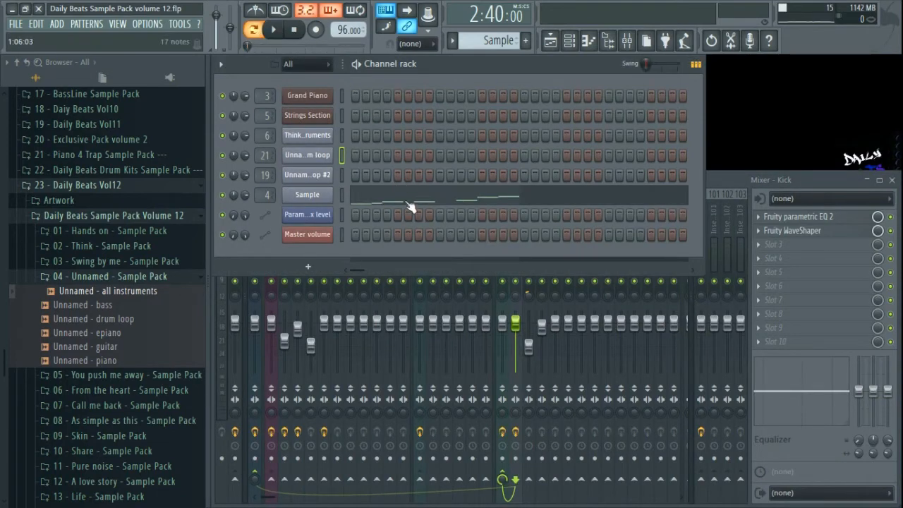
left_click(307, 195)
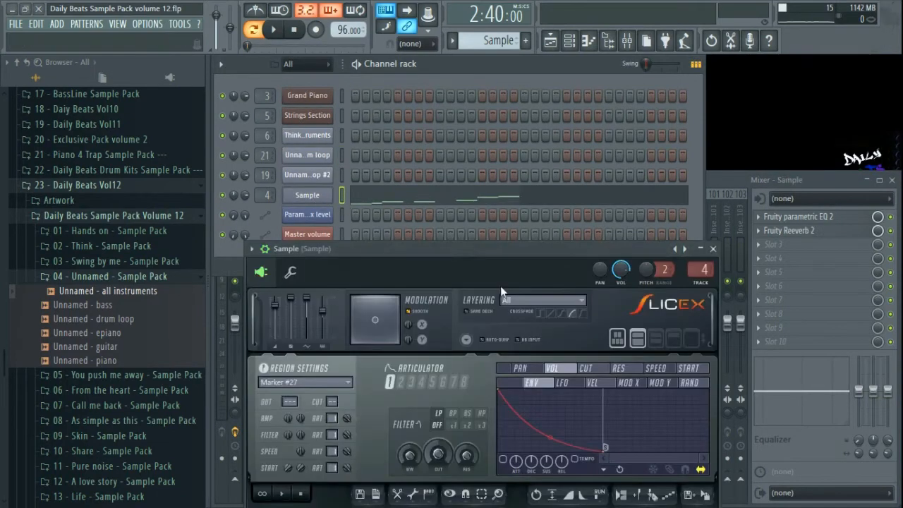
left_click_drag(489, 248, 507, 56)
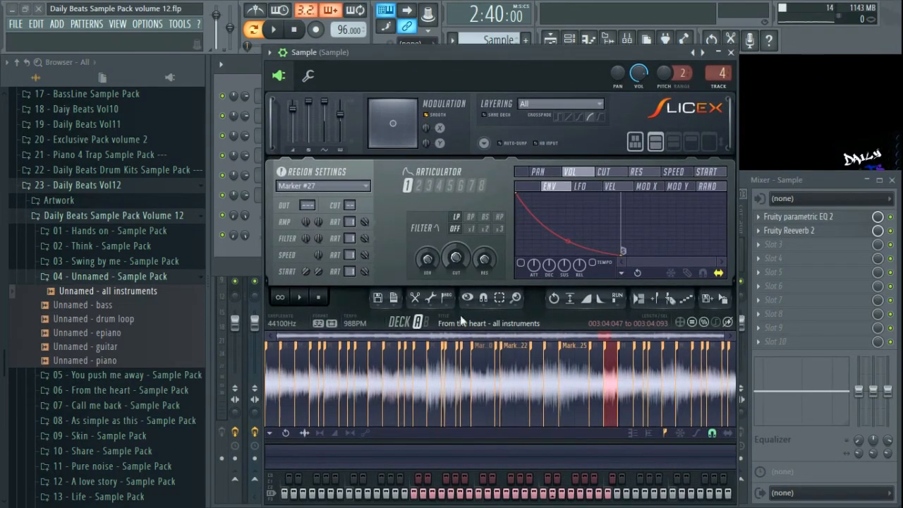
Expand the 06 - From the heart sample pack and audition its From the heart - all instruments loop.
left_click(127, 277)
left_click(111, 307)
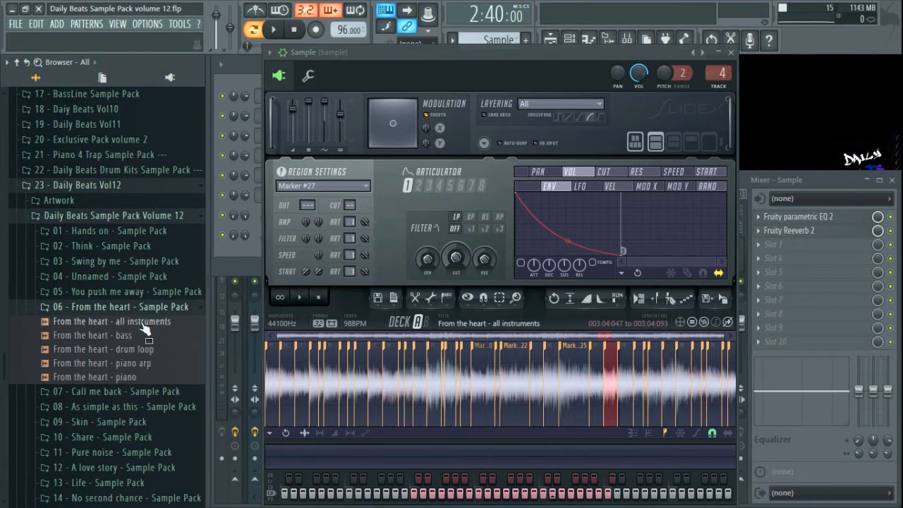
left_click(142, 324)
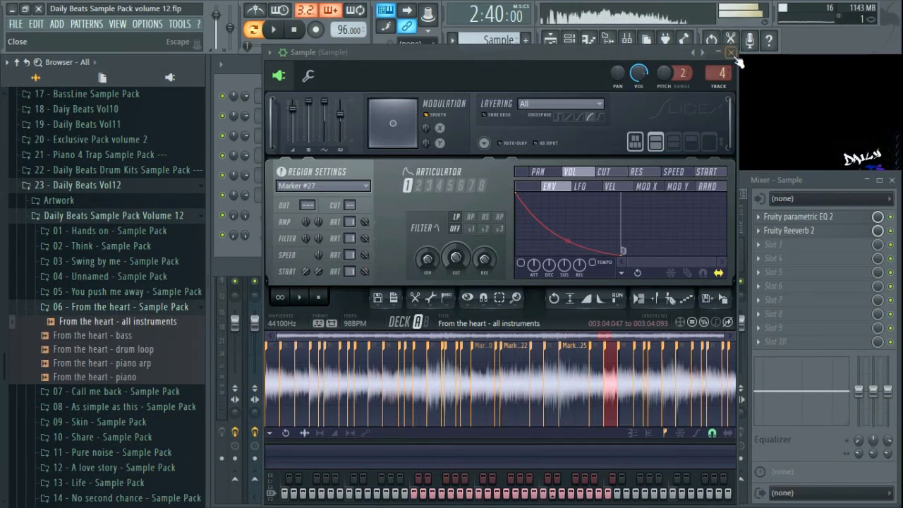
left_click(295, 30)
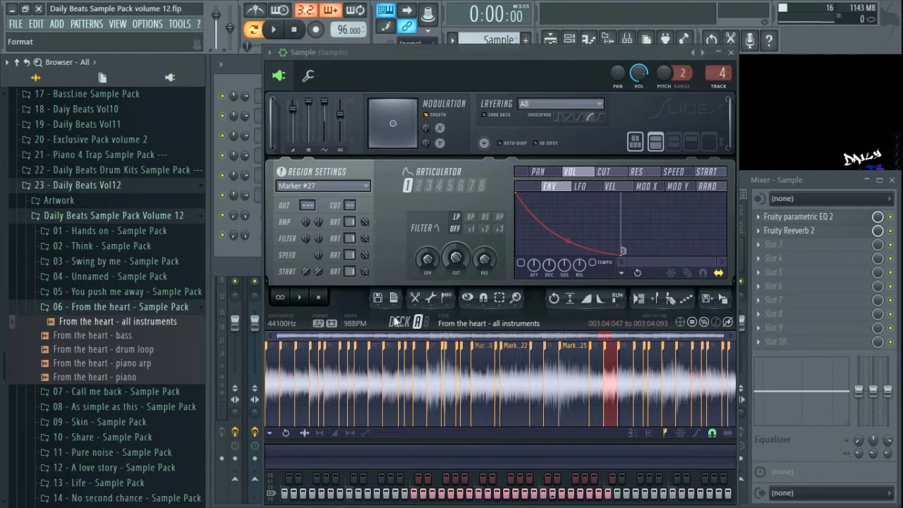
Reopen the Sample channel's Slicex and copy its master pitch value.
left_click(731, 53)
left_click(310, 195)
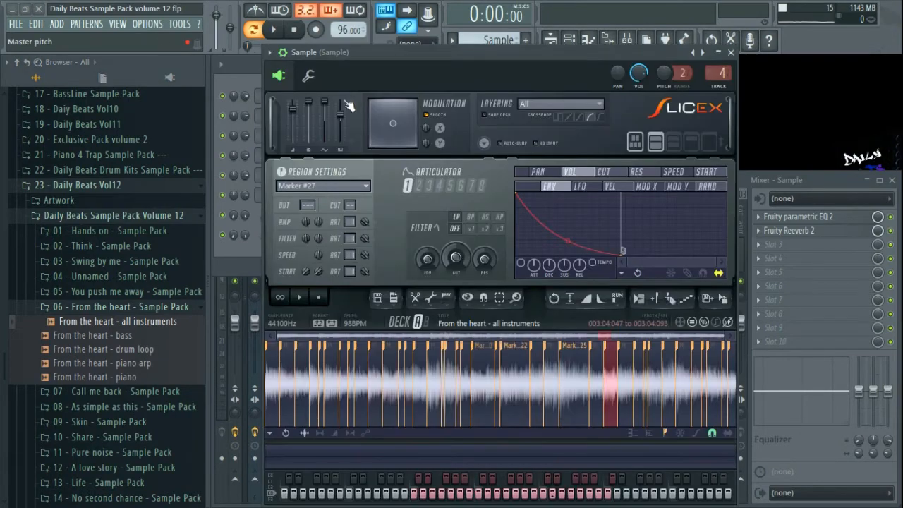
right_click(343, 121)
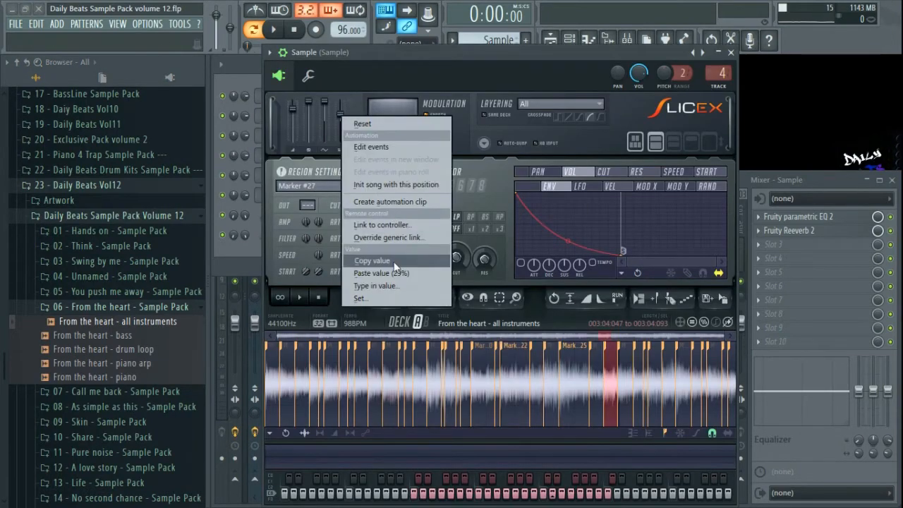
left_click(367, 259)
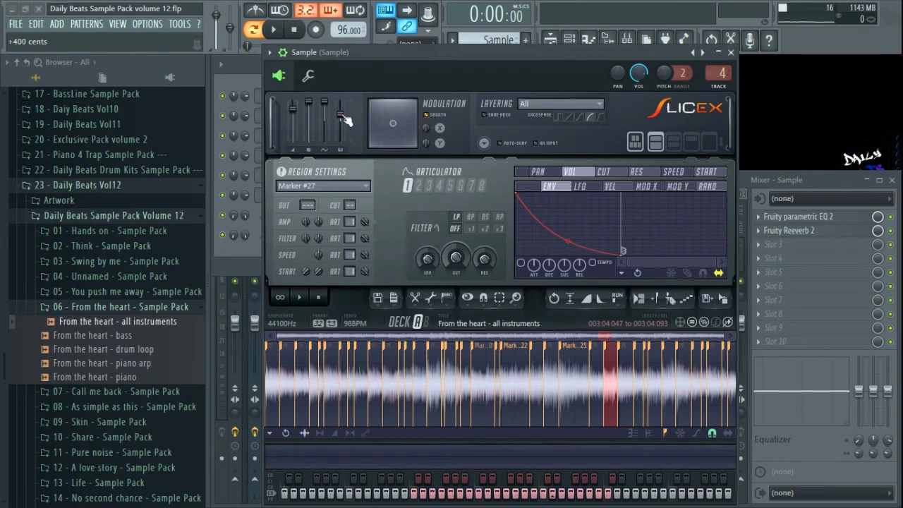
Play the Sample pattern and examine its slice notes in the piano roll from Marker #1 to Marker #25.
left_click(731, 53)
key("space")
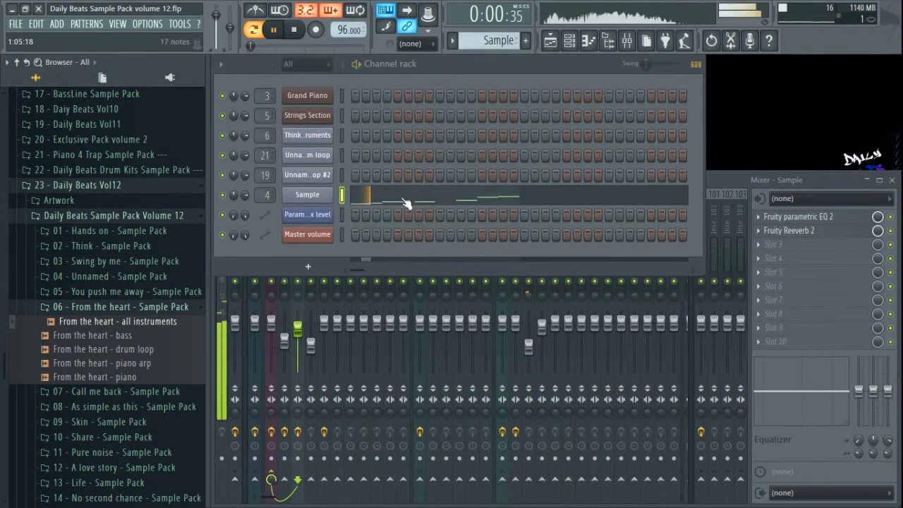
left_click(403, 201)
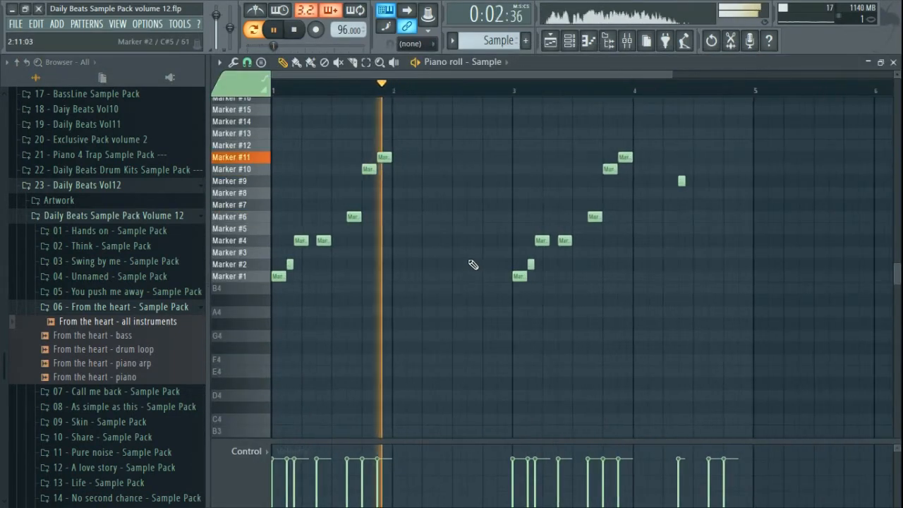
scroll(472, 265, "up", 5)
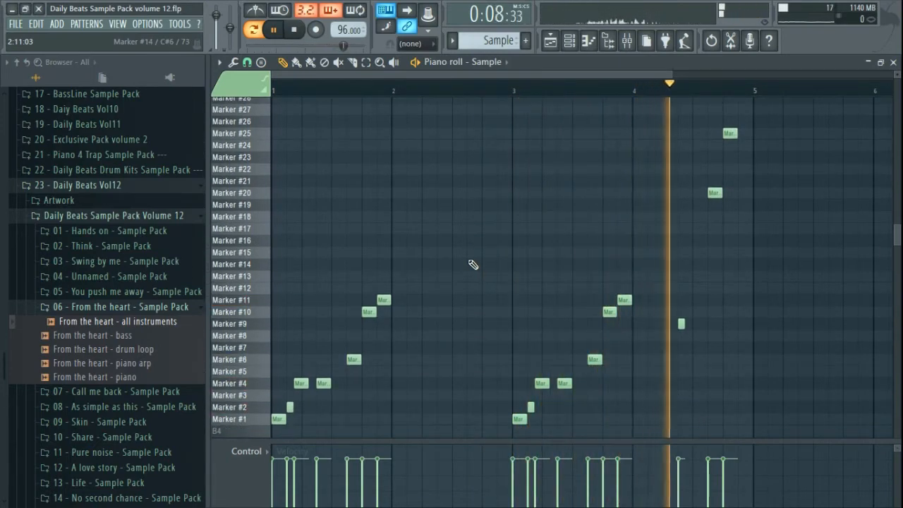
Reset the master pitch in the Sample Slicex and play the pattern at the original pitch.
left_click(893, 62)
left_click(327, 204)
key("space")
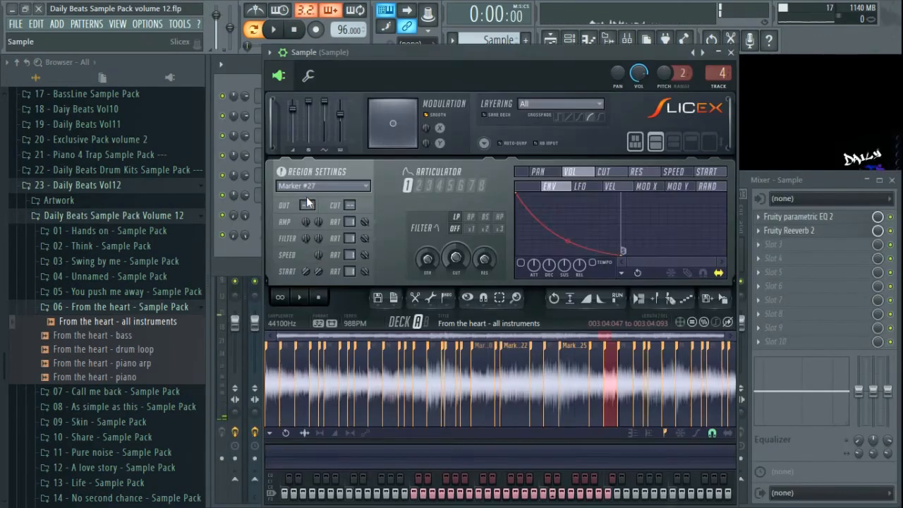
right_click(349, 126)
left_click(362, 126)
key("space")
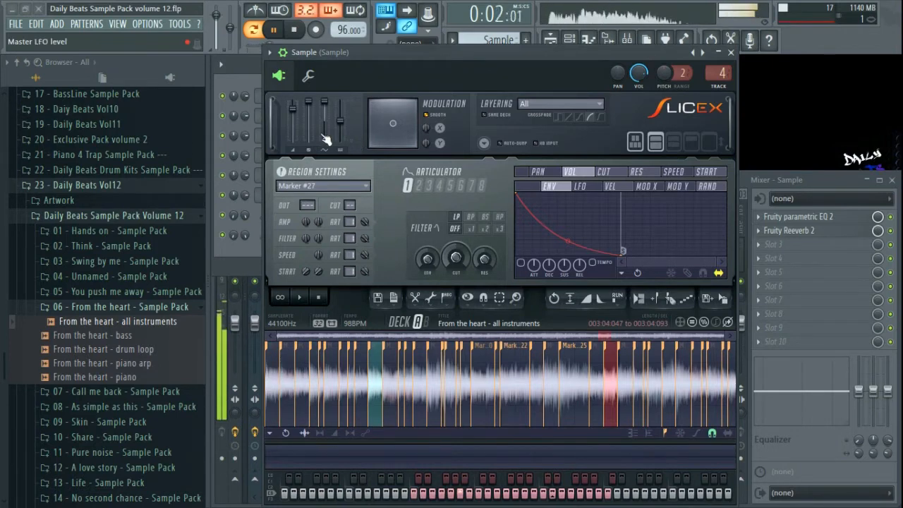
key("space")
Paste the copied 67% value onto the Slicex master pitch and play the pattern again.
right_click(340, 121)
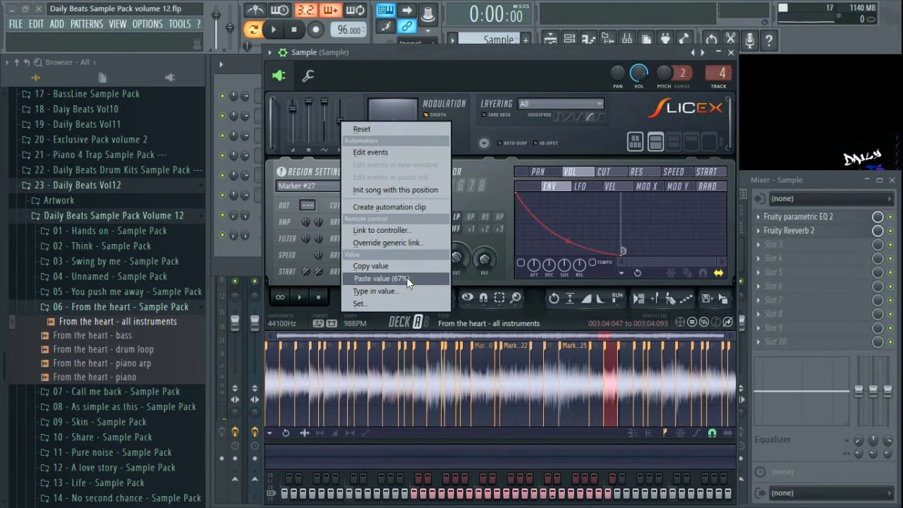
left_click(406, 278)
key("space")
left_click(730, 52)
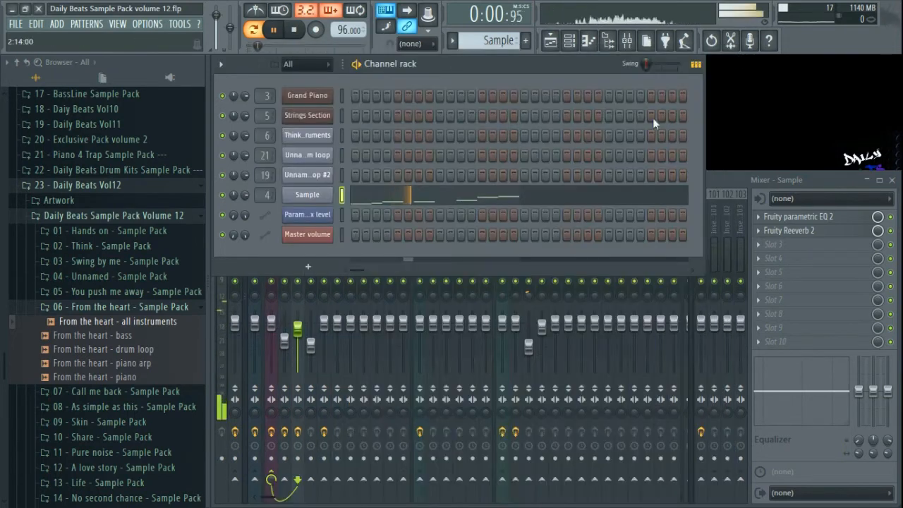
Stop playback and examine Fruity parametric EQ 2 and Fruity Reeverb 2 on the Sample mixer track.
left_click(715, 179)
left_click(273, 29)
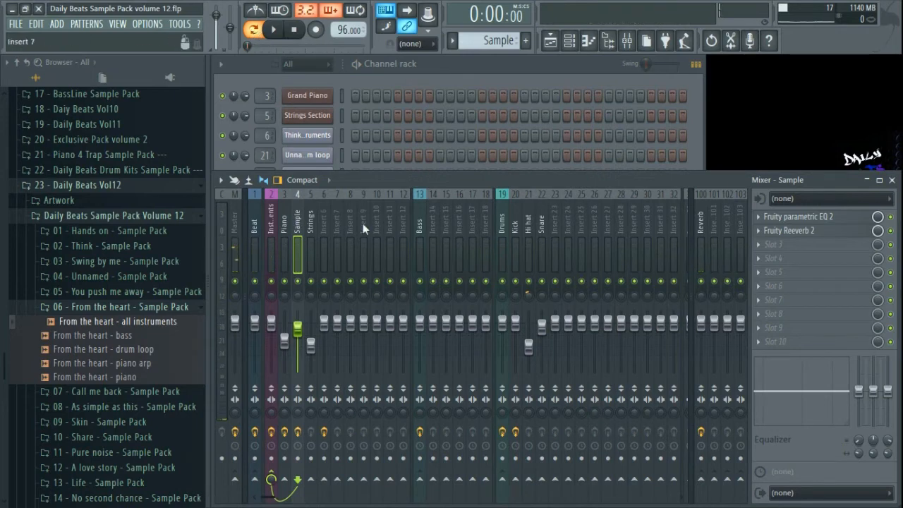
left_click(846, 217)
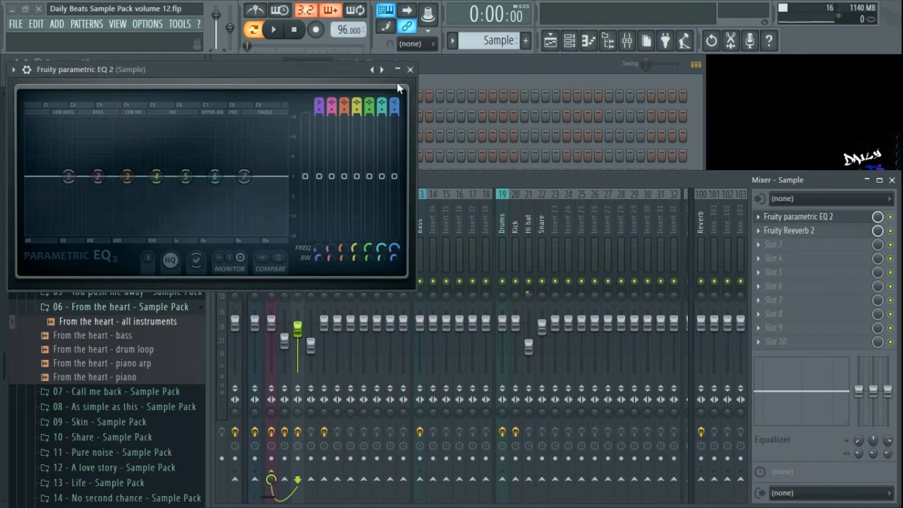
left_click(410, 69)
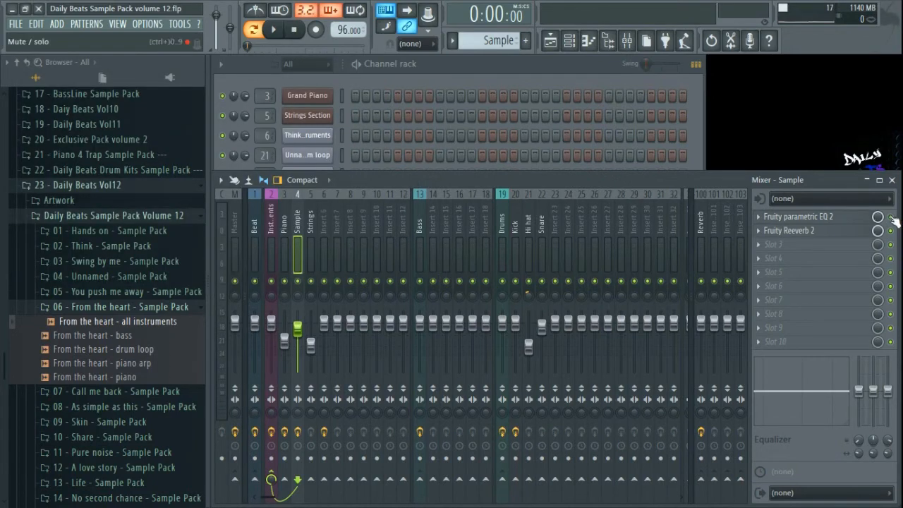
left_click(789, 231)
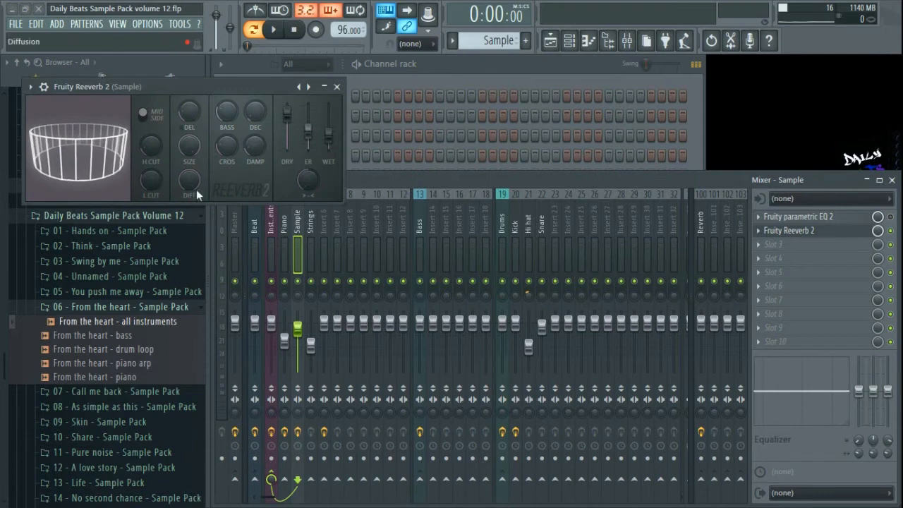
left_click(150, 181)
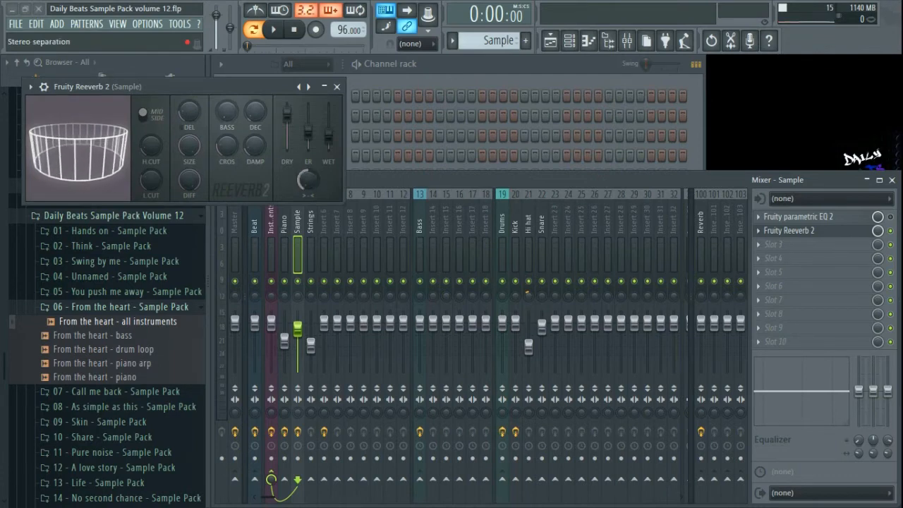
Play the Sample pattern with Fruity parametric EQ 2 and Fruity Reeverb 2 bypassed, recheck the reverb settings, and replay it with only the reverb active.
left_click(337, 87)
key("space")
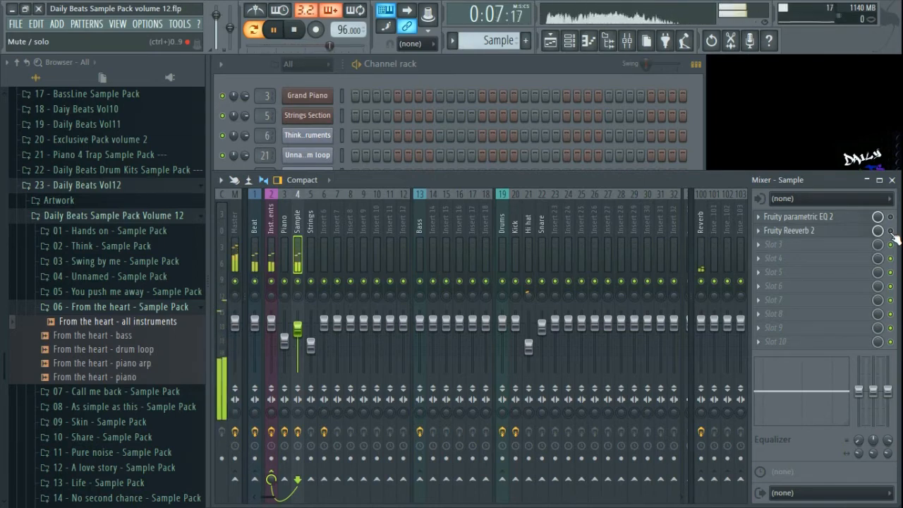
left_click(822, 234)
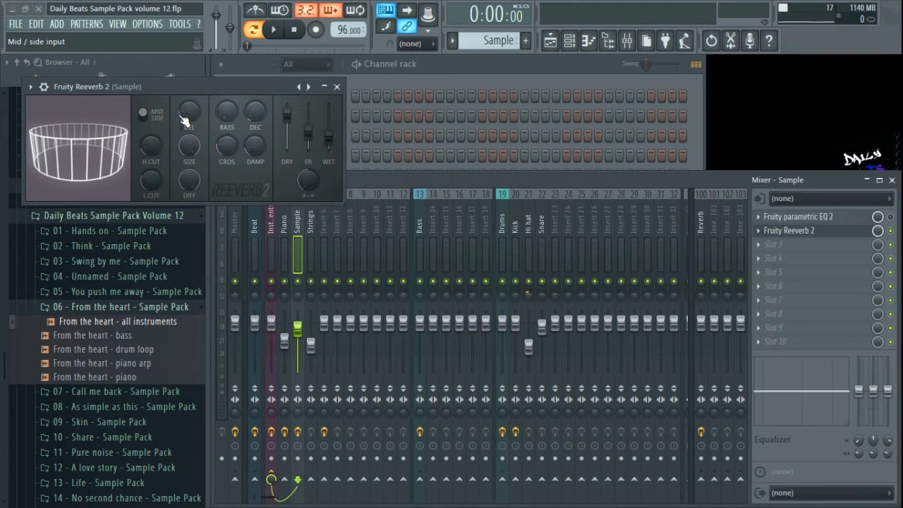
left_click(337, 86)
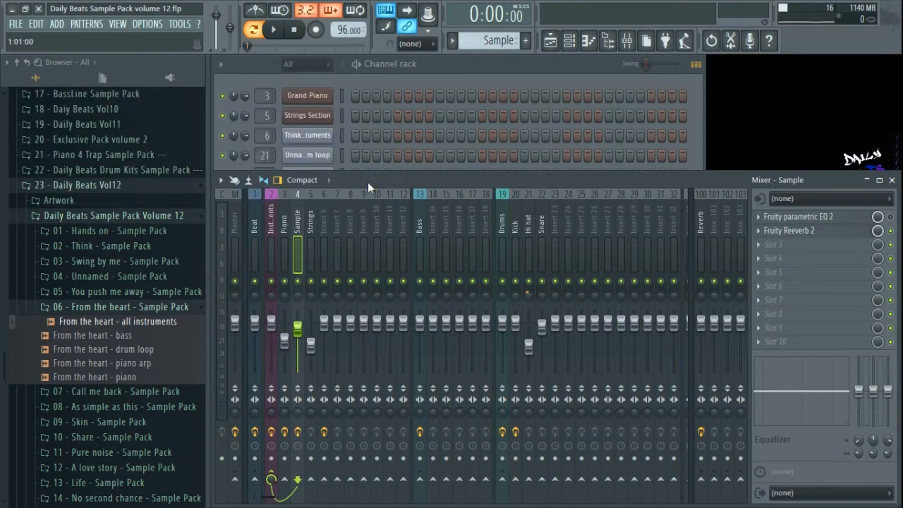
key("space")
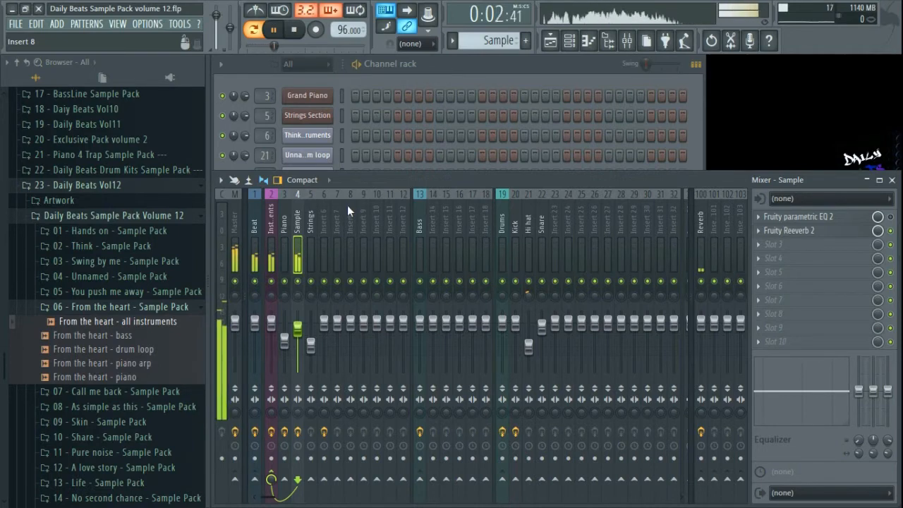
key("space")
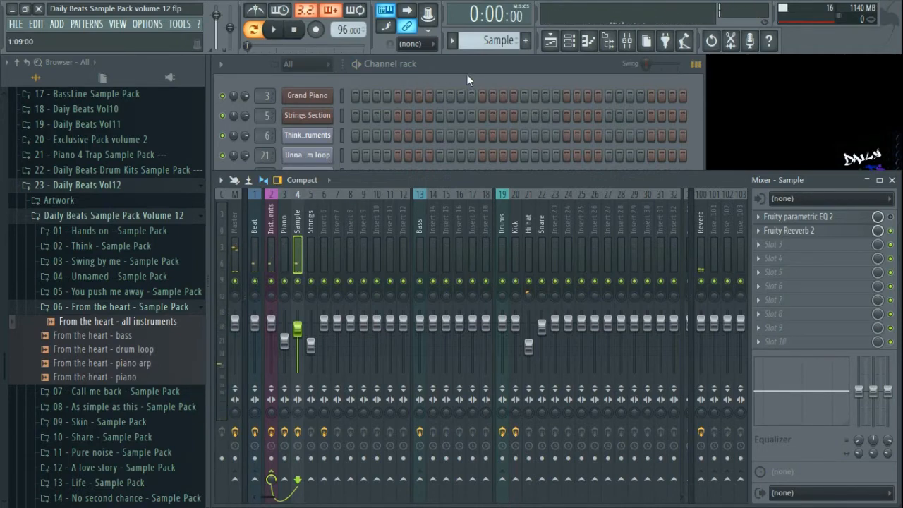
Unmute the Grand Piano clips on Track 13 of the playlist.
left_click(466, 74)
left_click(550, 41)
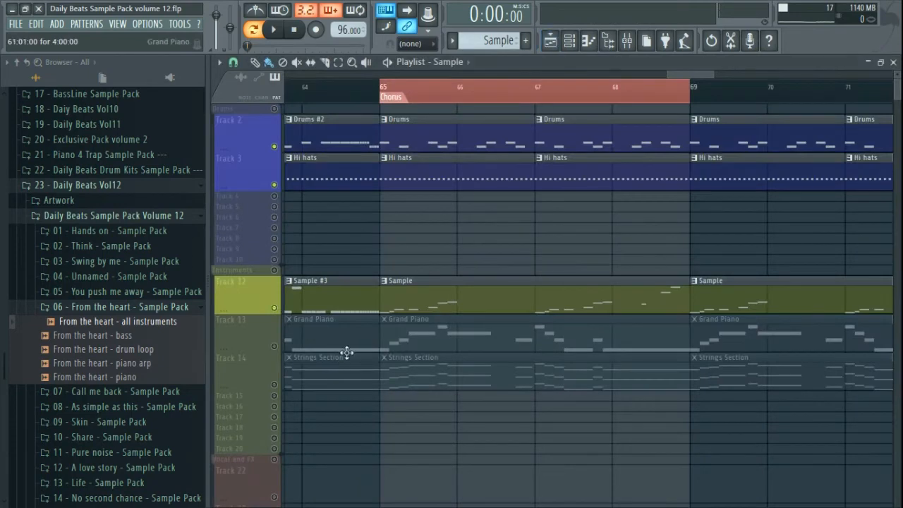
left_click(274, 345)
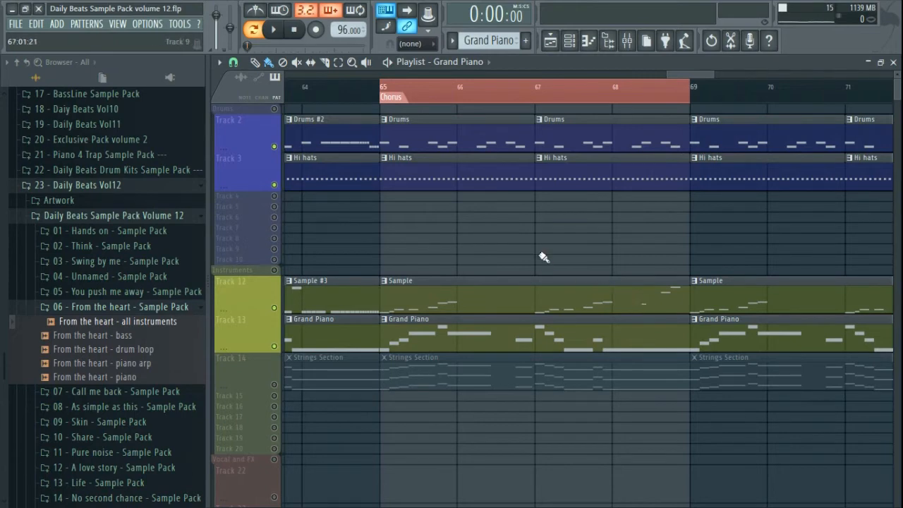
Play the Chorus selection in song mode to hear the piano with the drums and sample, and stop playback.
left_click(272, 31)
left_click(254, 31)
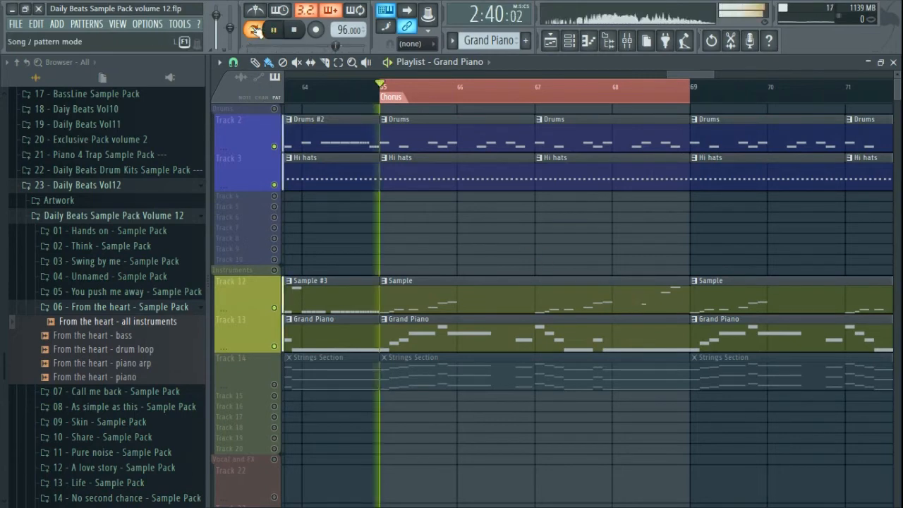
left_click(294, 33)
key("space")
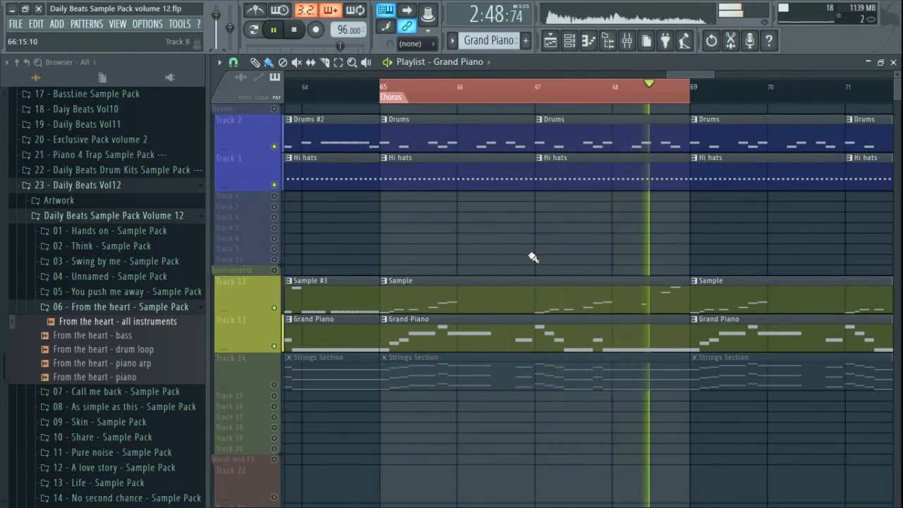
key("space")
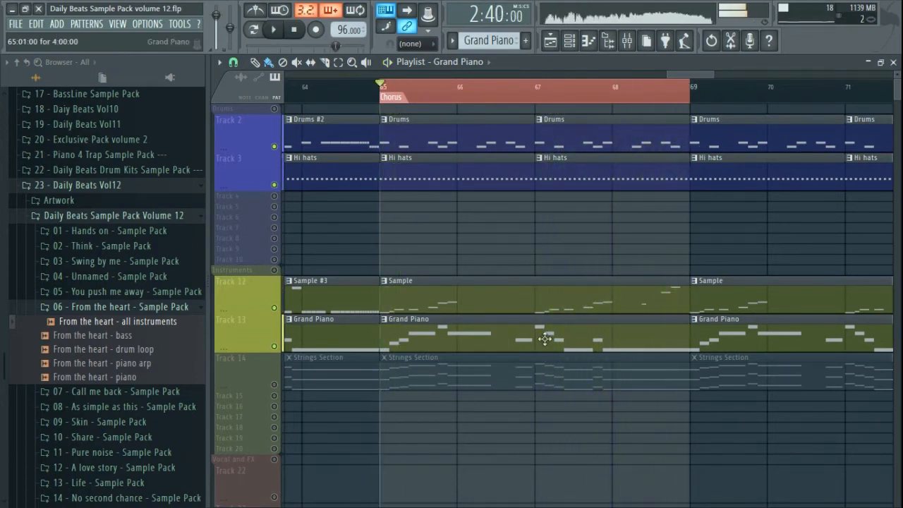
Return to pattern mode and play the Grand Piano pattern while examining its melody notes in the piano roll.
left_click(254, 29)
left_click(893, 62)
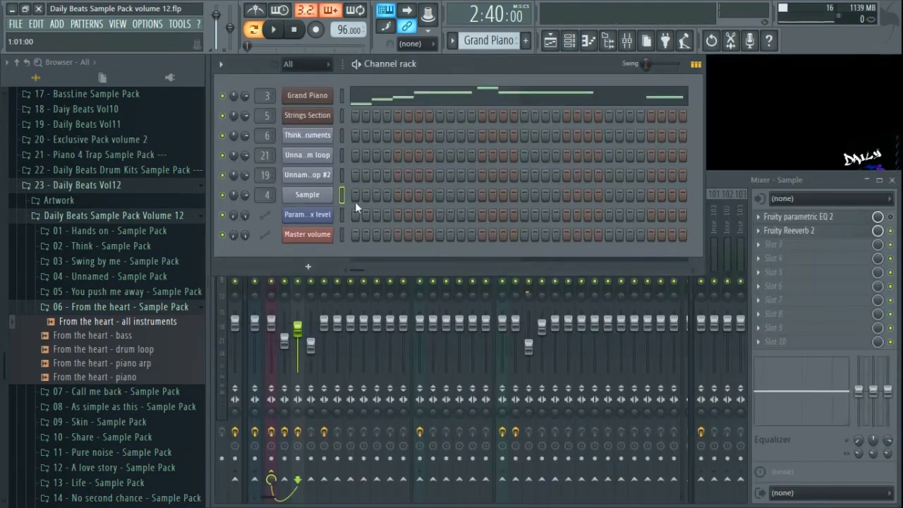
left_click(372, 102)
scroll(431, 95, "down", 2)
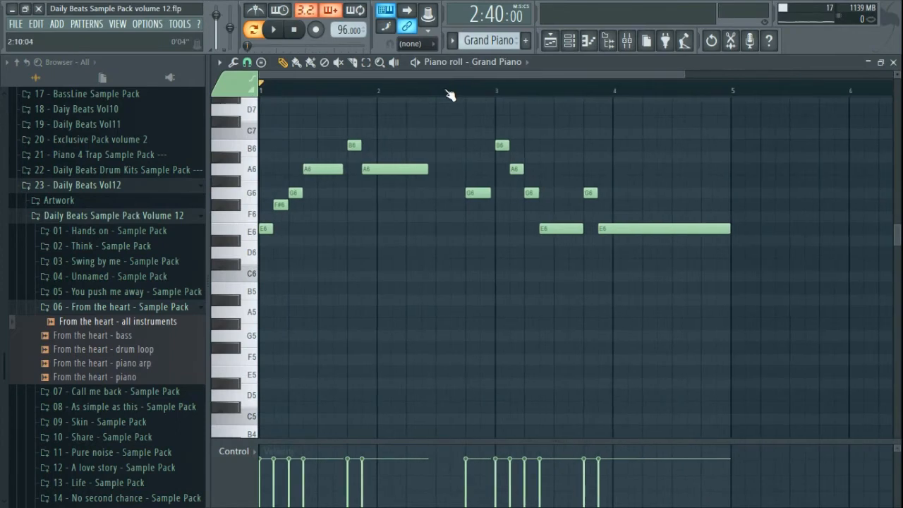
key("space")
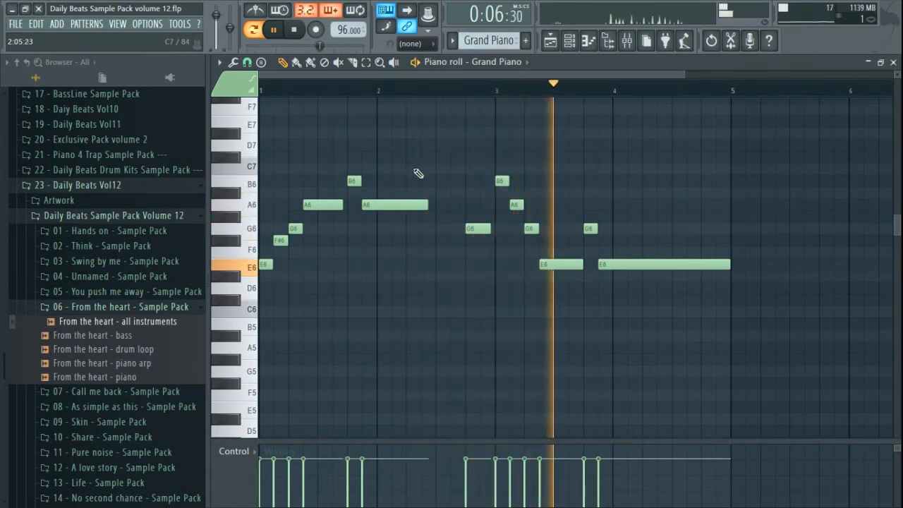
left_click(893, 63)
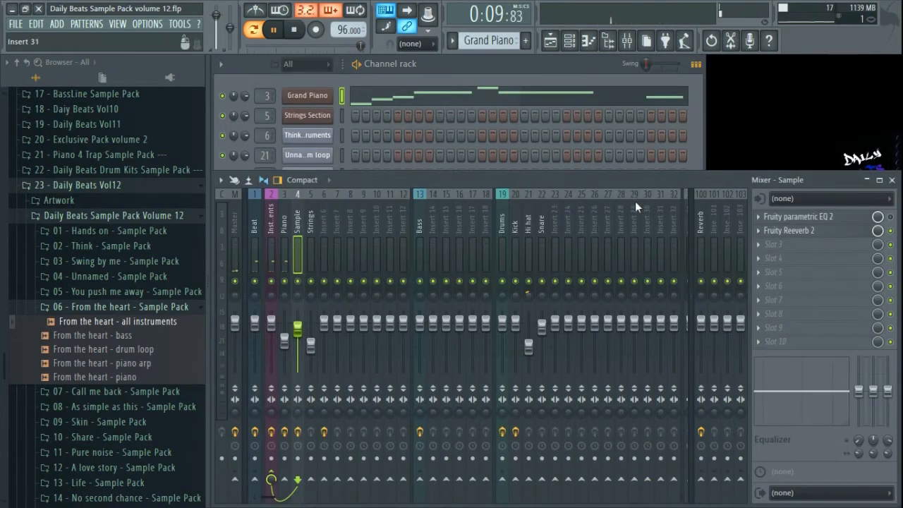
Examine Fruity Reeverb 2 on the Piano mixer track and listen to the piano with the reverb bypassed.
left_click(286, 232)
left_click(769, 233)
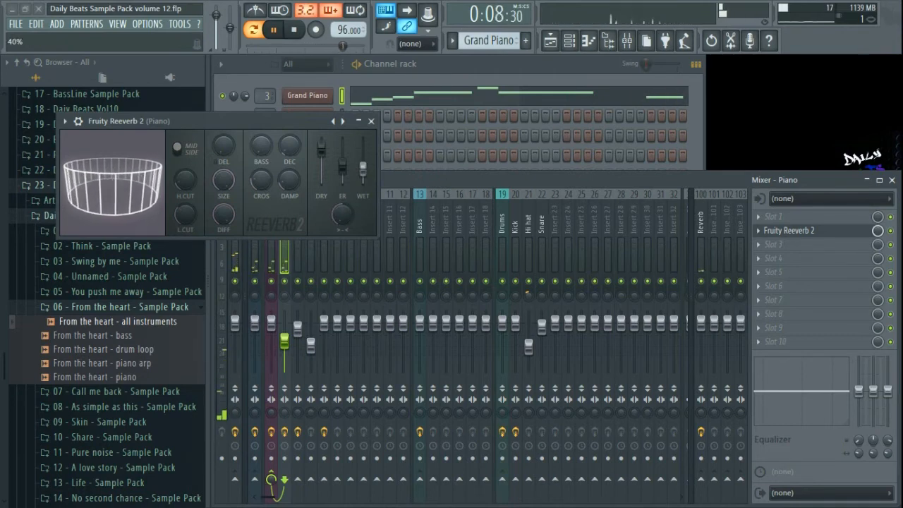
left_click(371, 120)
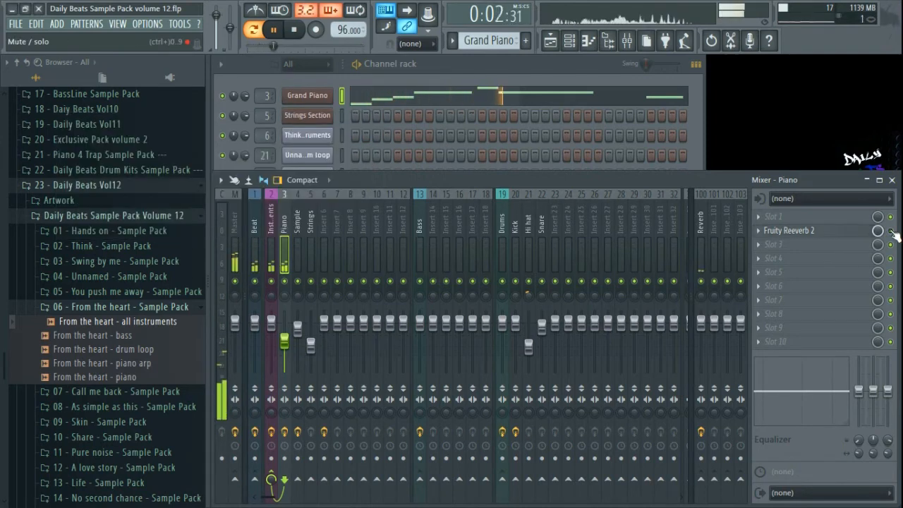
key("space")
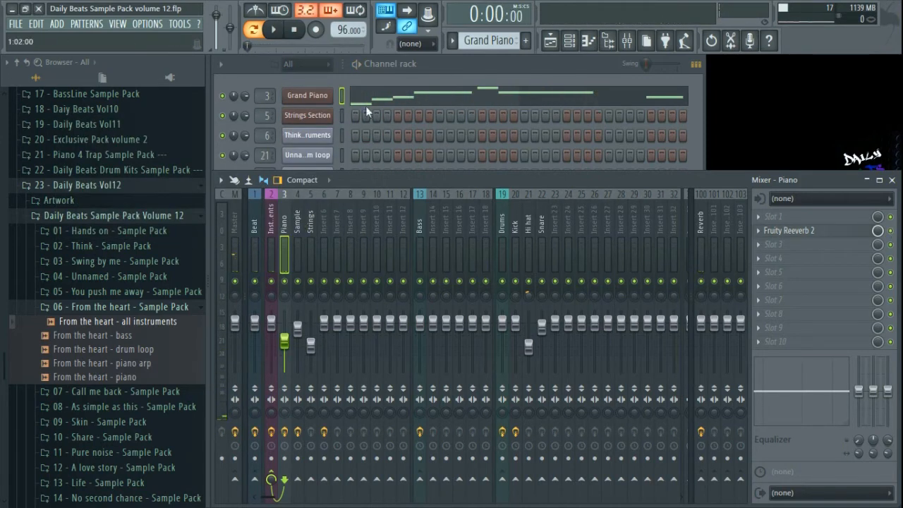
Unmute the strings on Track 14 of the playlist and select the Strings Section pattern.
left_click(475, 69)
left_click(550, 41)
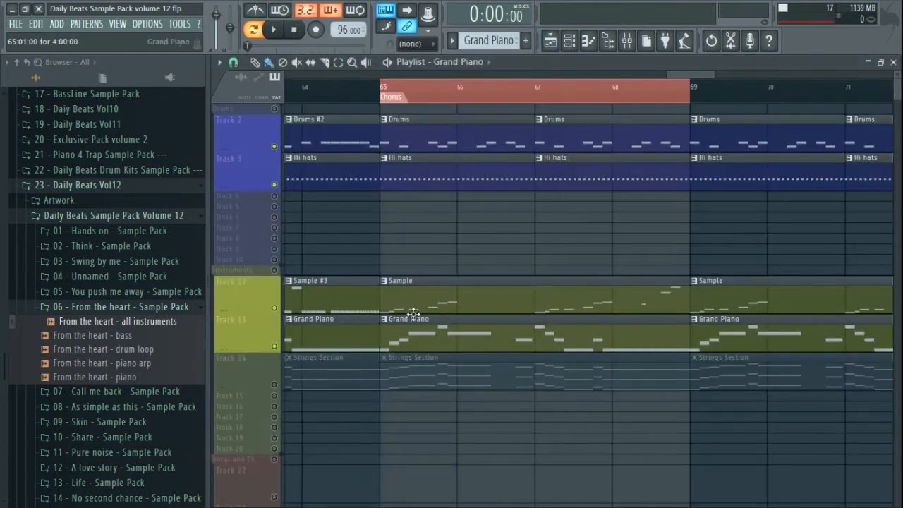
left_click(281, 387)
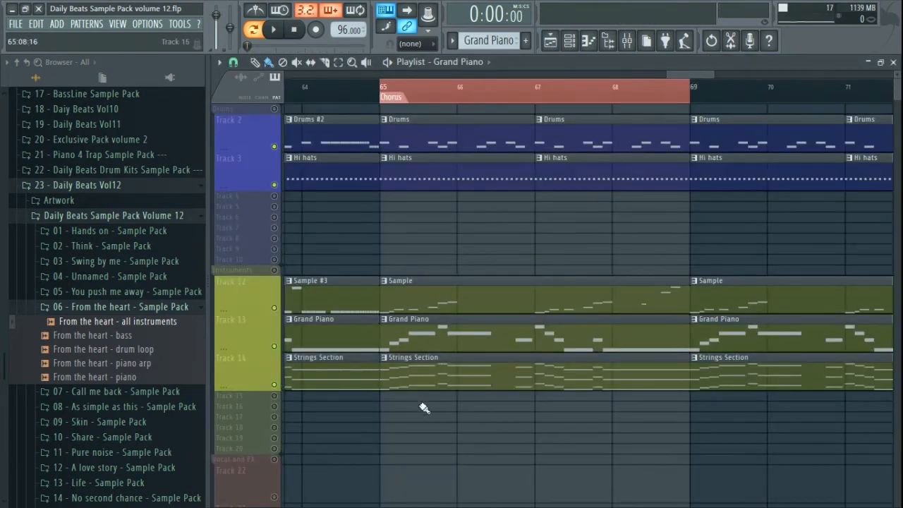
left_click(448, 383)
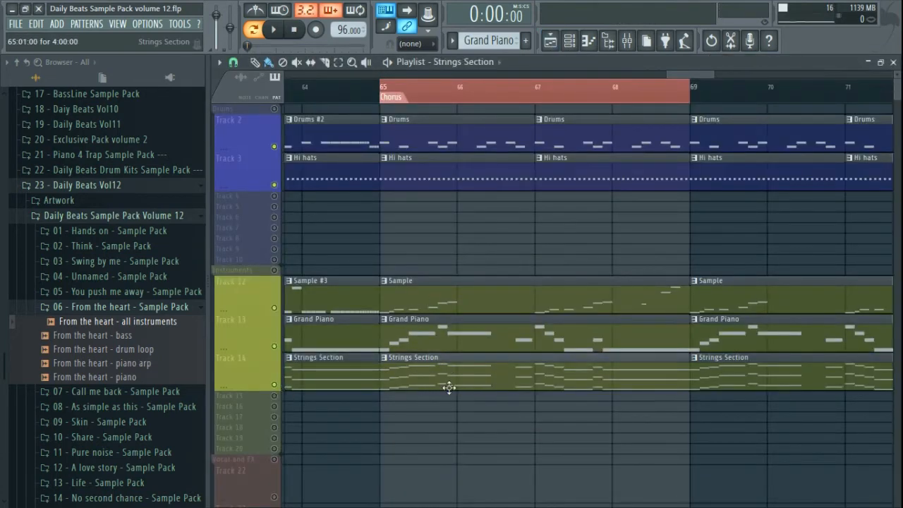
Play the Chorus selection in song mode with the strings included, and close the playlist.
left_click(254, 31)
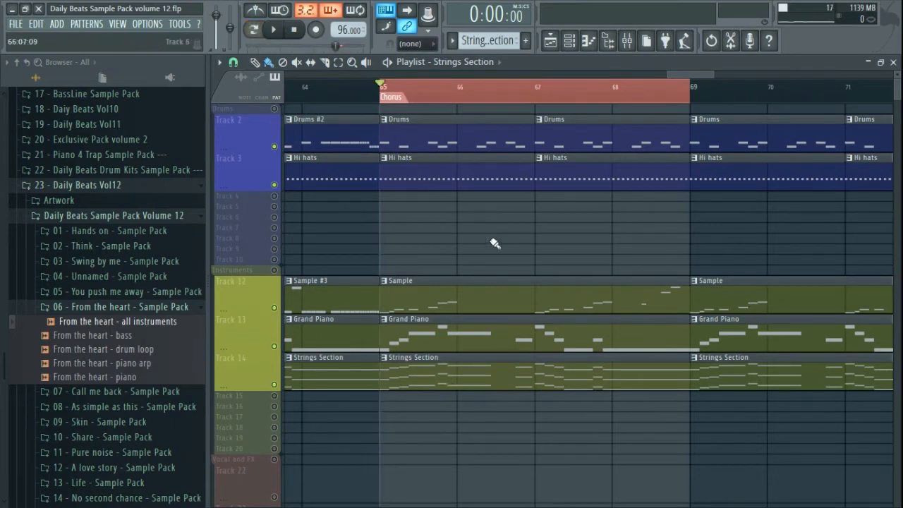
key("space")
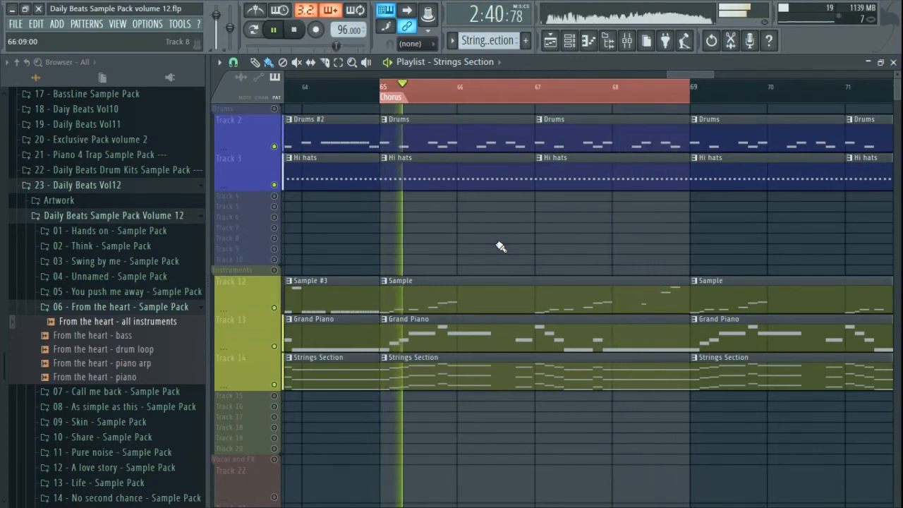
key("space")
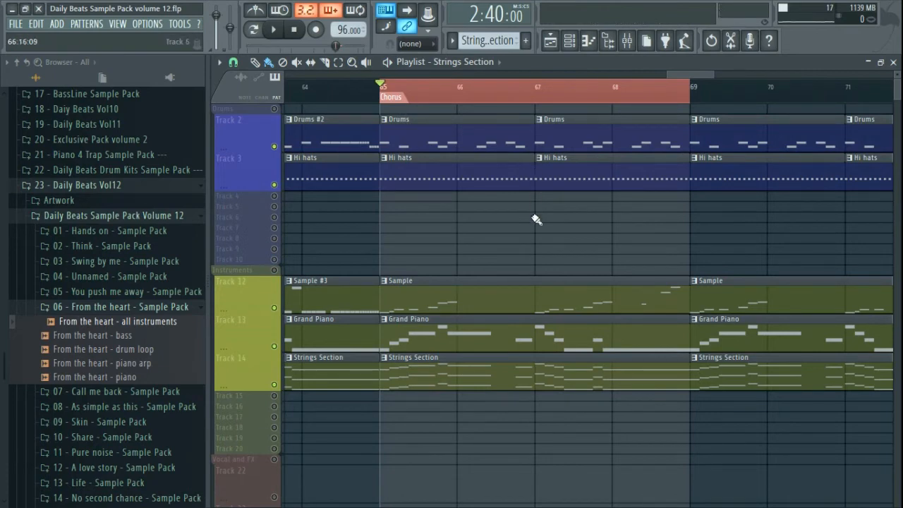
left_click(894, 63)
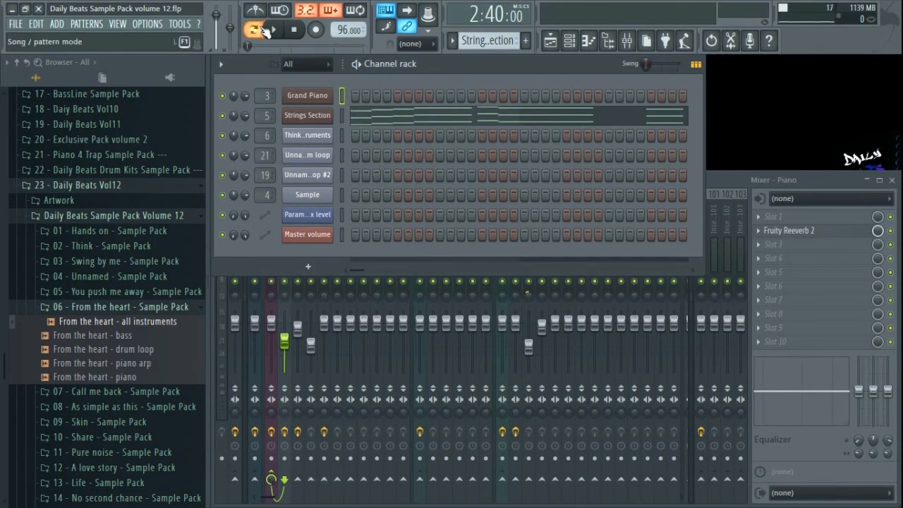
Open the Grand Piano channel's DirectWave instrument and reposition its window so the whole plugin is in view.
left_click(317, 94)
left_click(327, 122)
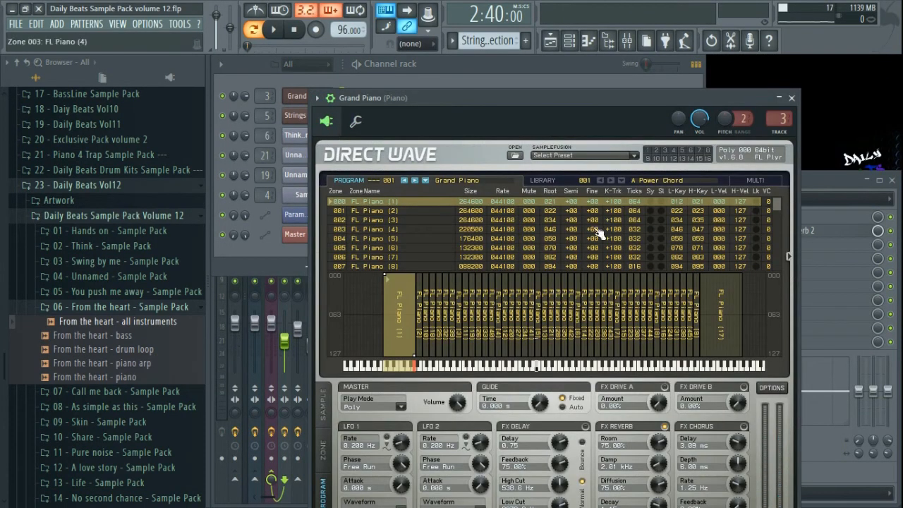
left_click_drag(522, 99, 484, 71)
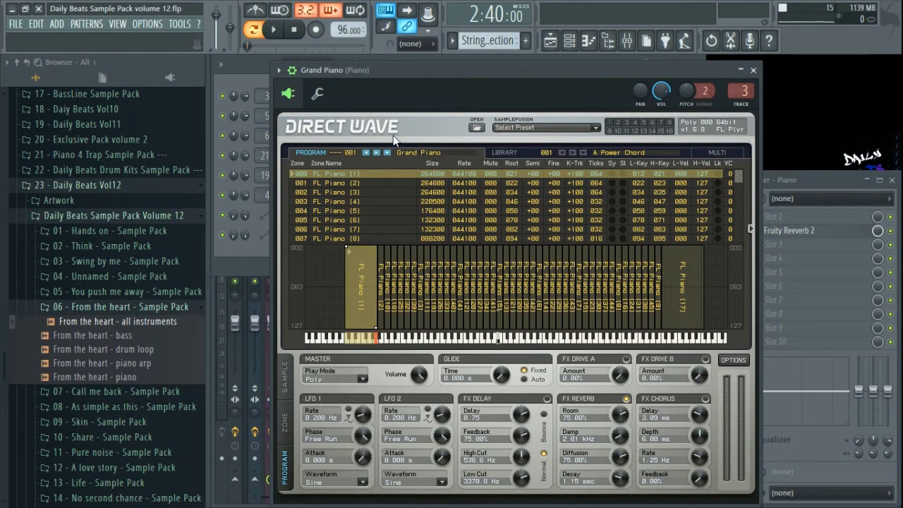
Browse the Packs instruments to locate Grand Piano under Keyboard and Strings Section under Orchestral, and close the DirectWave window.
scroll(66, 181, "up", 15)
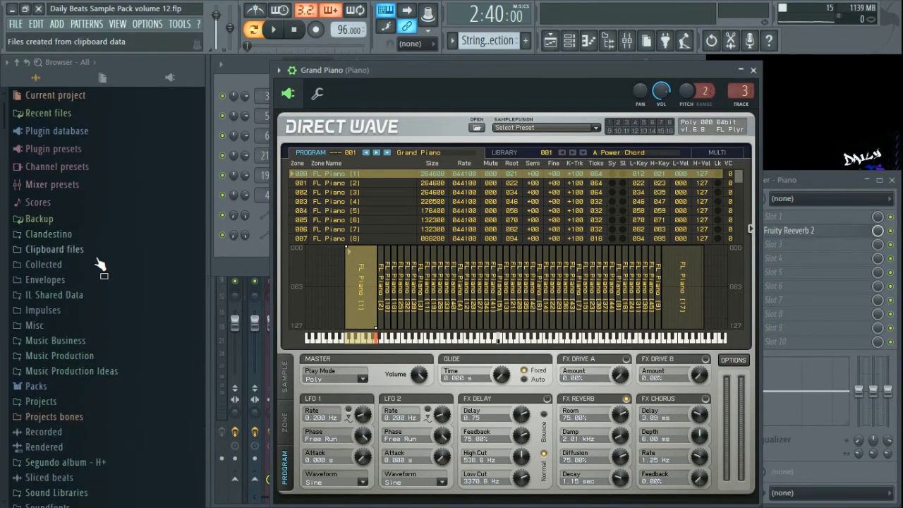
scroll(99, 264, "down", 4)
left_click(59, 221)
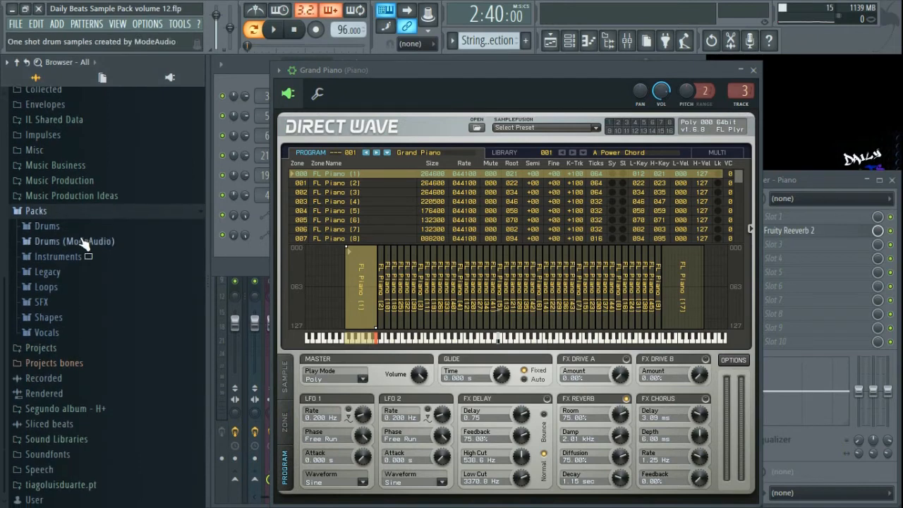
left_click(64, 257)
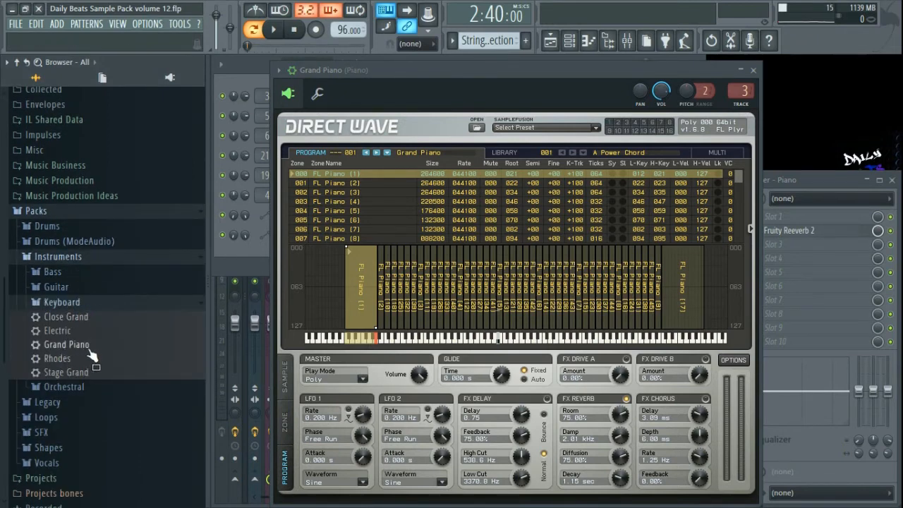
left_click(67, 301)
left_click(72, 317)
scroll(113, 310, "down", 3)
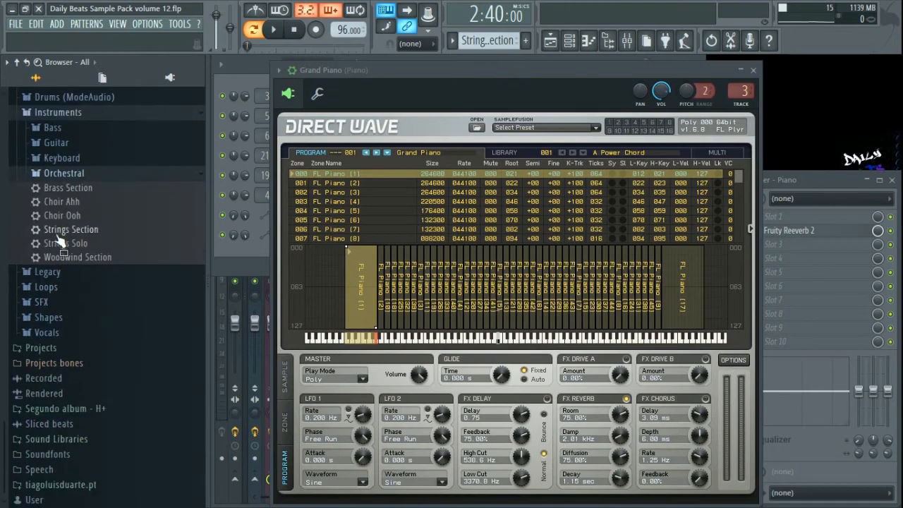
left_click(753, 70)
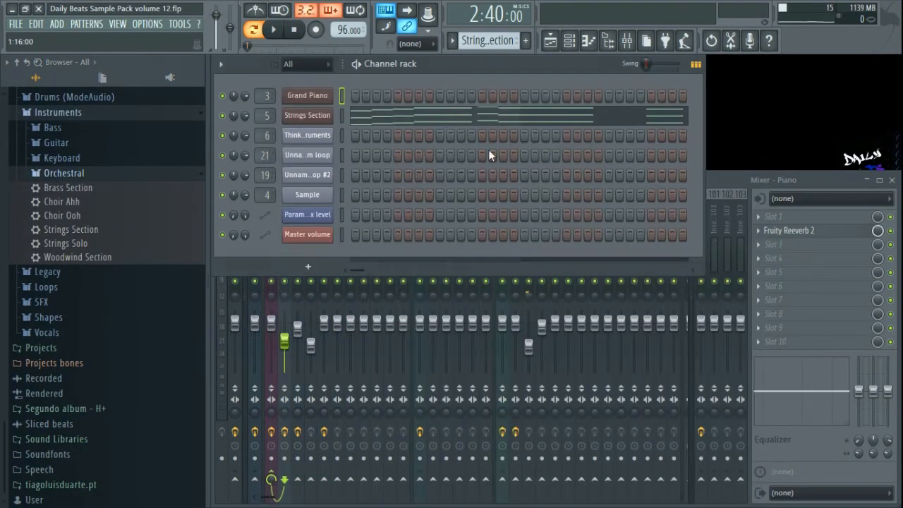
Examine the Strings Section channel's DirectWave program and its time, polyphony and arpeggiator settings.
left_click(306, 116)
left_click(377, 178)
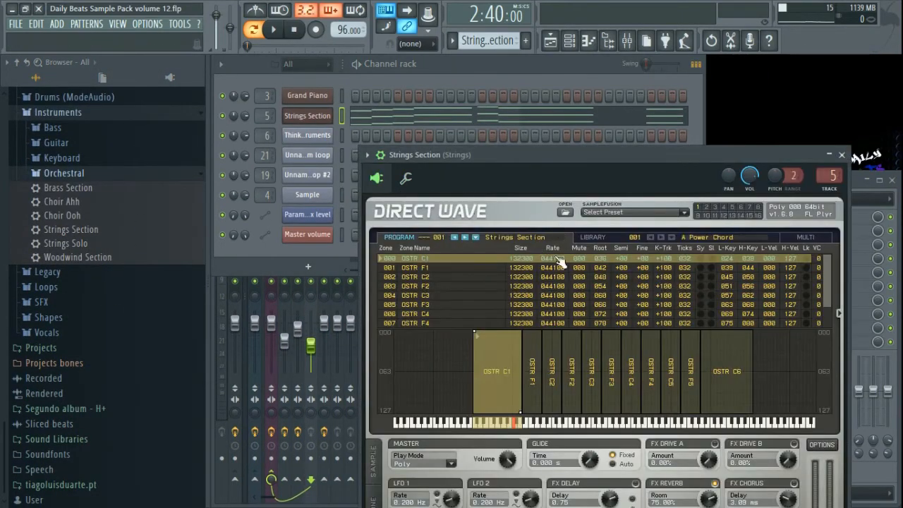
left_click(841, 155)
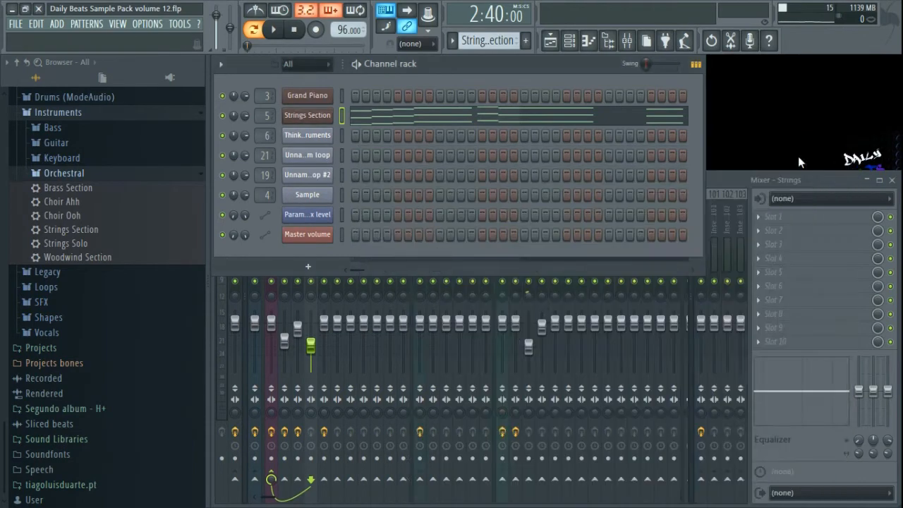
left_click(318, 117)
left_click(405, 178)
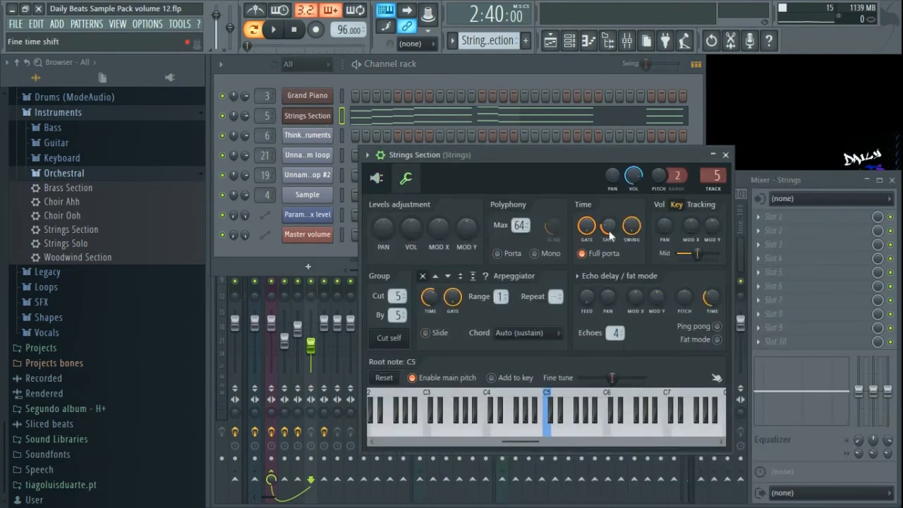
left_click(725, 154)
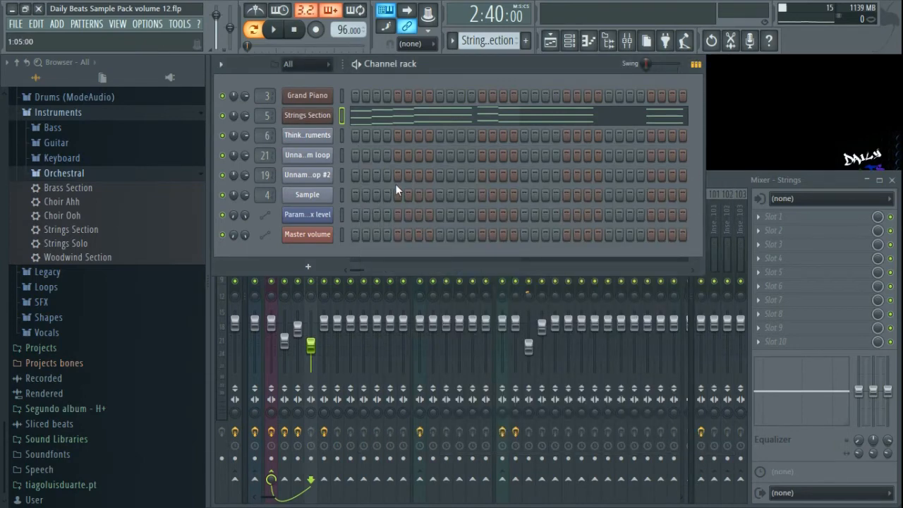
Examine the Grand Piano channel's DirectWave program and its miscellaneous channel settings, and close the instrument window.
left_click(308, 95)
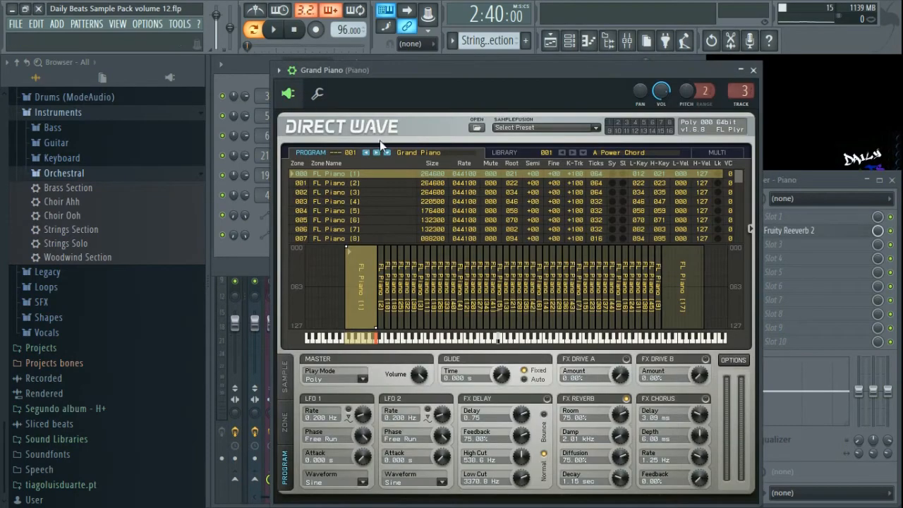
left_click(329, 97)
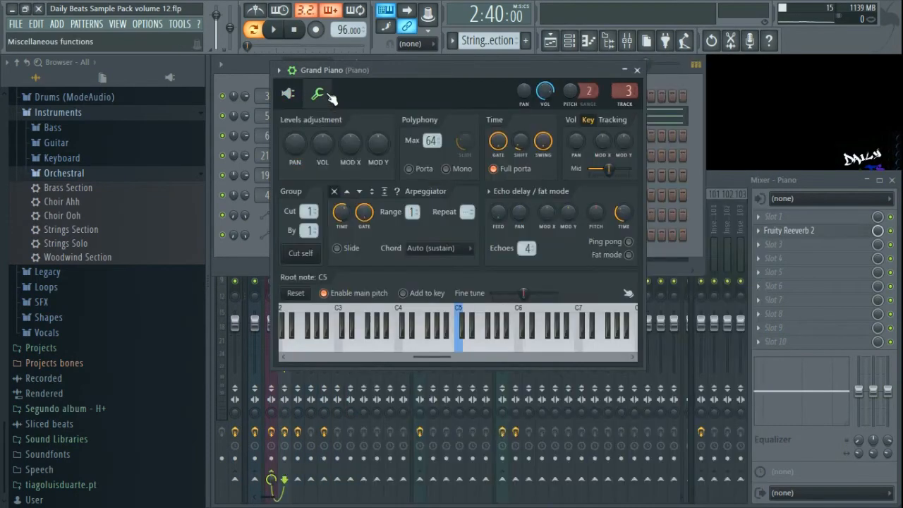
left_click(643, 69)
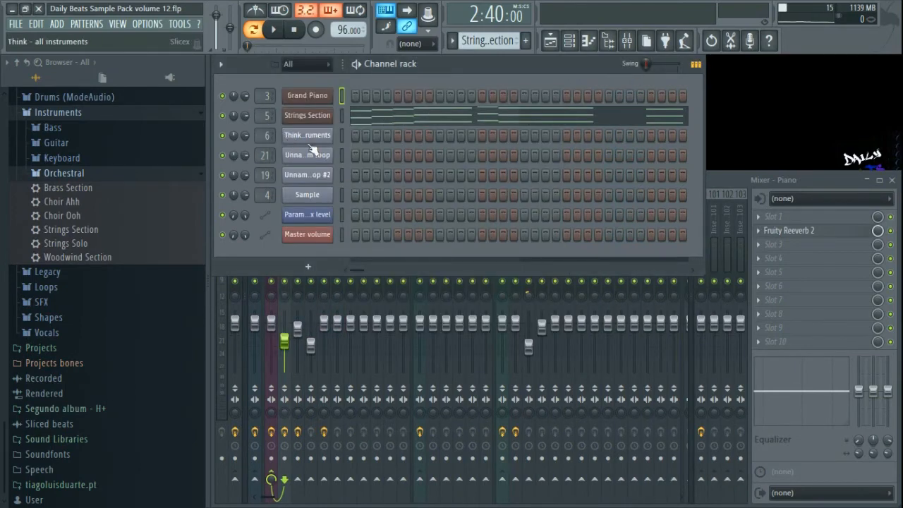
Browse the tiagoluisduarte.pt folder to 23 - Daily Beats Vol12 and view the samples in 06 - From the heart - Sample Pack.
left_click(113, 177)
left_click(78, 194)
left_click(70, 196)
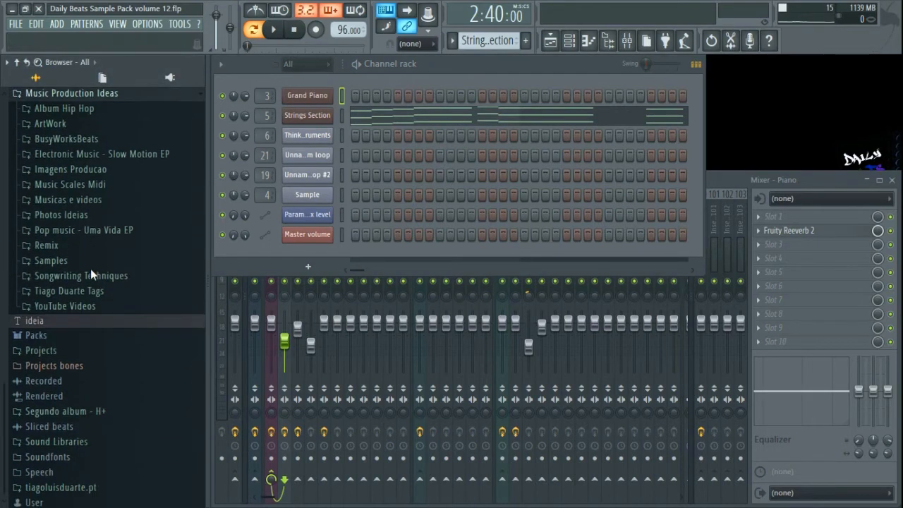
left_click(95, 484)
scroll(124, 342, "down", 15)
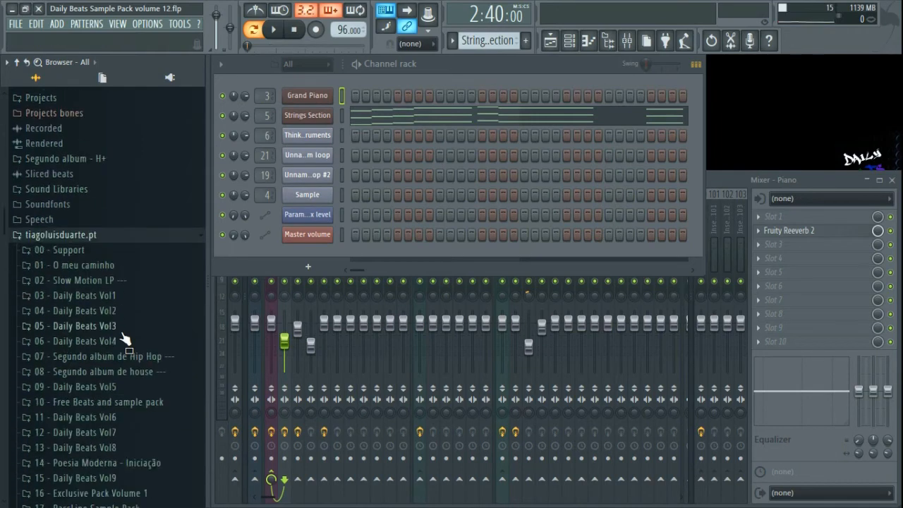
scroll(121, 337, "up", 3)
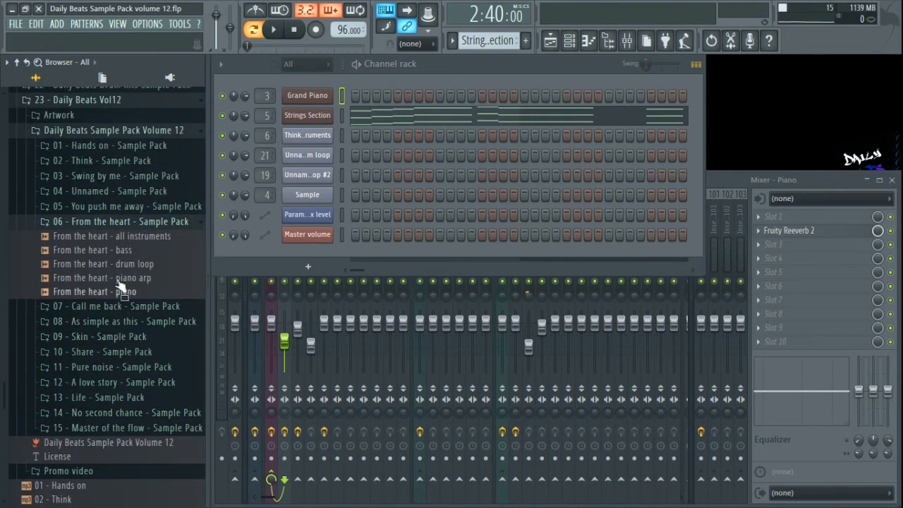
left_click(143, 223)
left_click(165, 225)
Open the Strings Section notes in the piano roll and highlight the lowest octave layer of the melody, clearing the selection again.
left_click(432, 127)
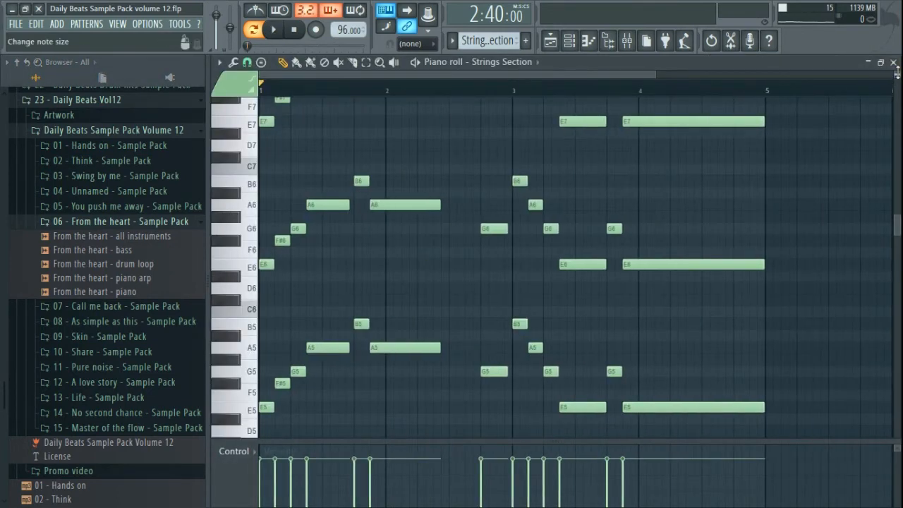
left_click_drag(897, 73, 897, 84)
scroll(442, 247, "up", 3)
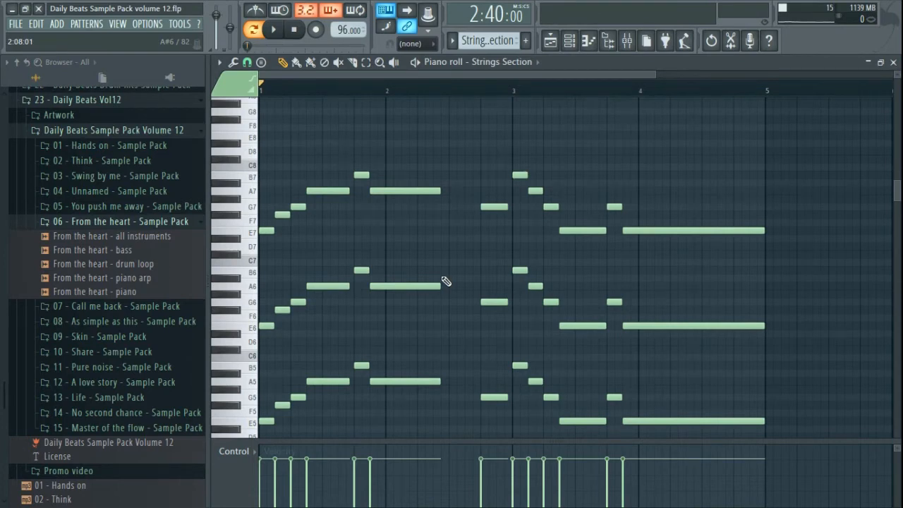
left_click_drag(712, 439, 272, 356)
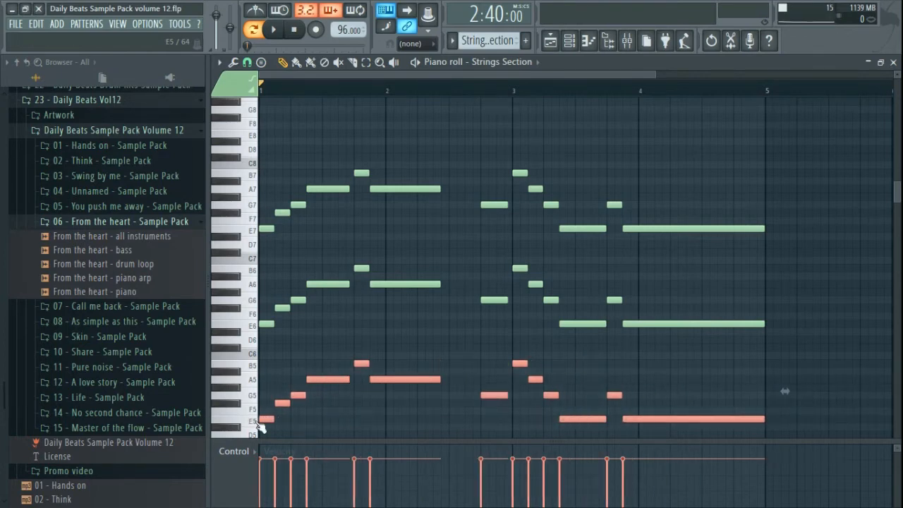
key("ctrl+Up")
key("ctrl+d")
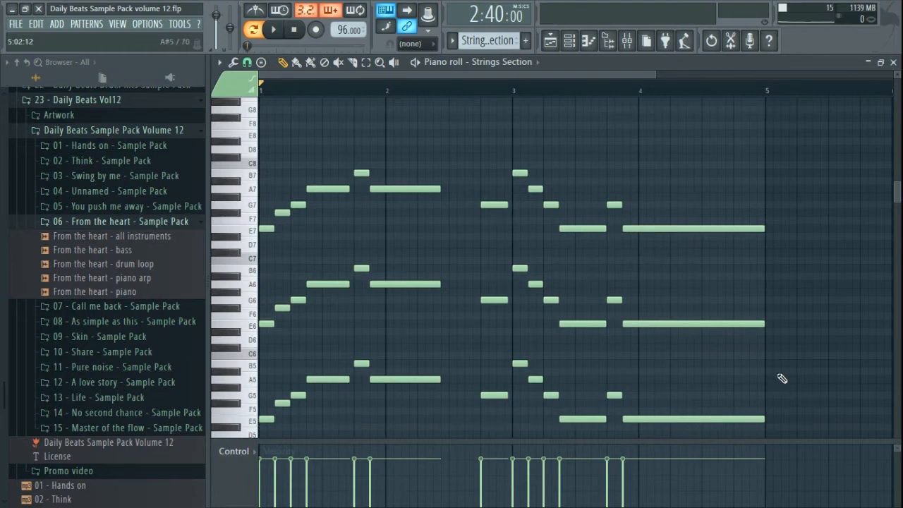
scroll(765, 369, "down", 1)
scroll(766, 369, "down", 1)
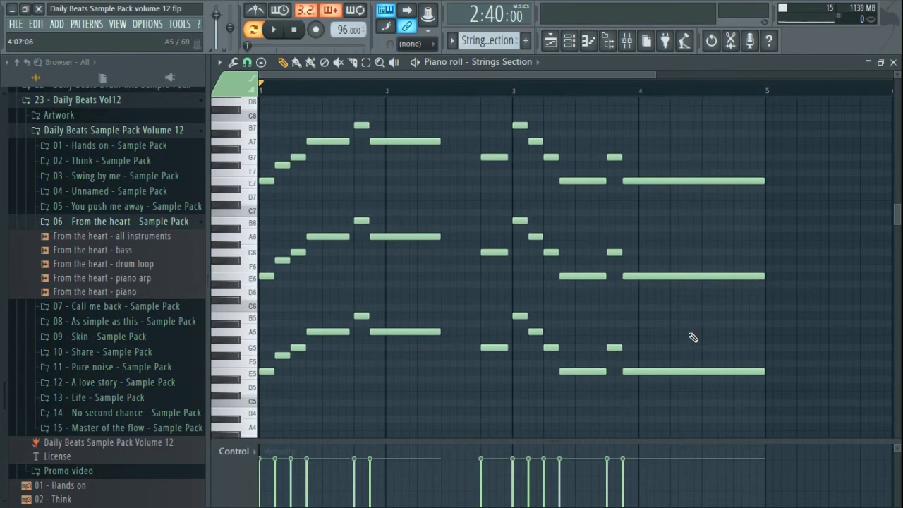
Highlight the low, middle and high octave layers of the strings melody in turn, clear the selection and close the piano roll.
left_click_drag(774, 415, 269, 306)
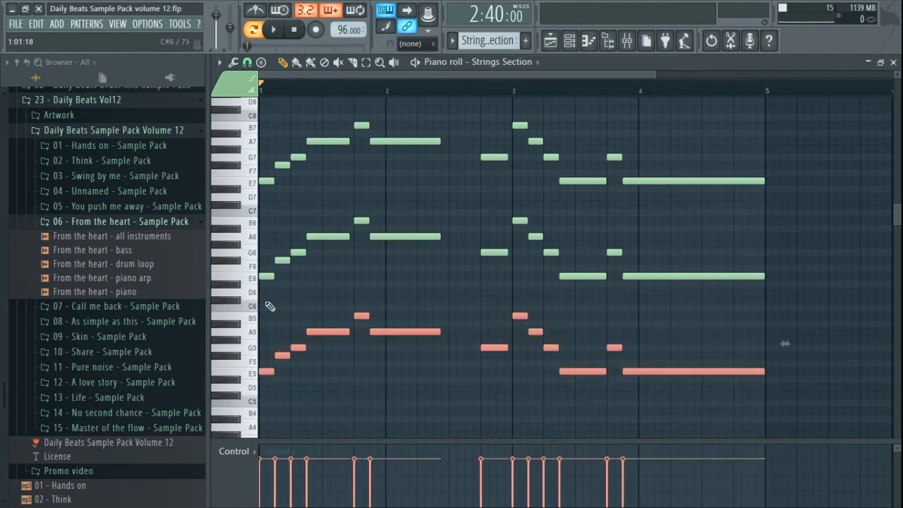
left_click_drag(734, 307, 244, 227)
left_click_drag(709, 208, 210, 130)
right_click(663, 137)
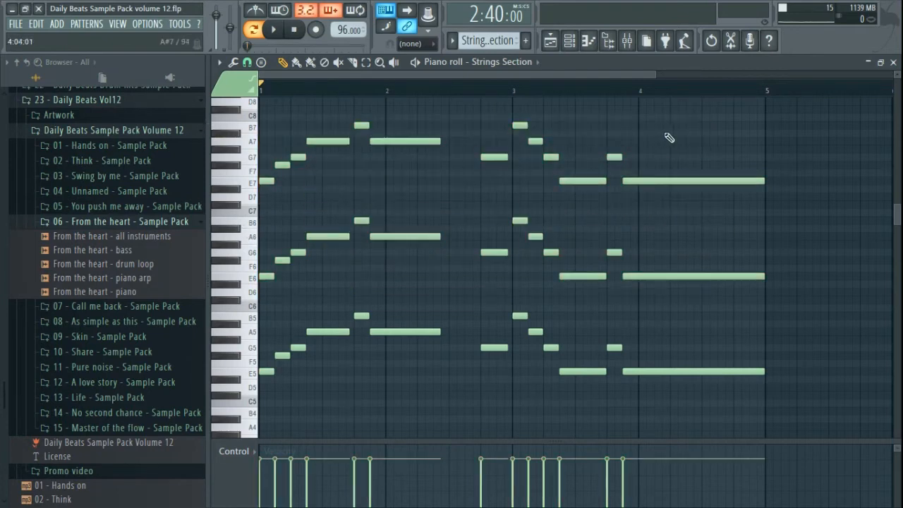
left_click(893, 62)
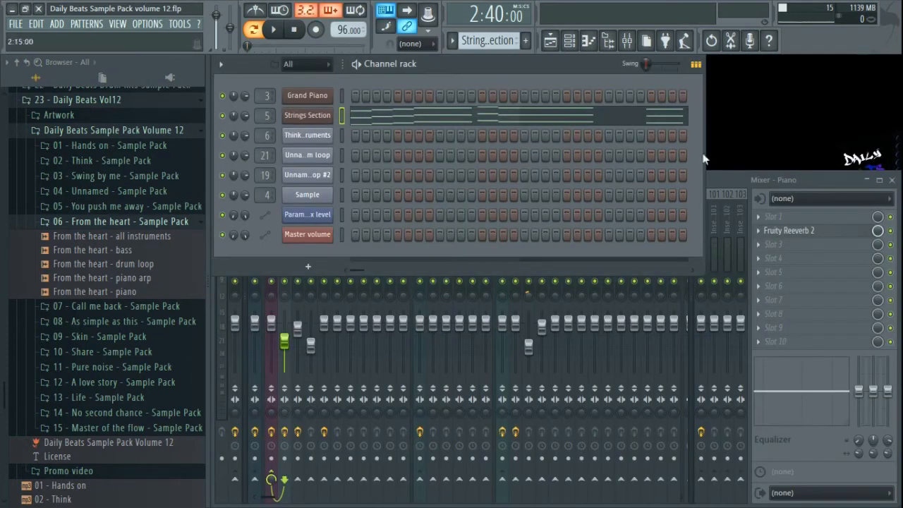
Bring the mixer forward, select the Strings track and play the strings pattern to watch its signal, stopping playback again.
left_click(735, 178)
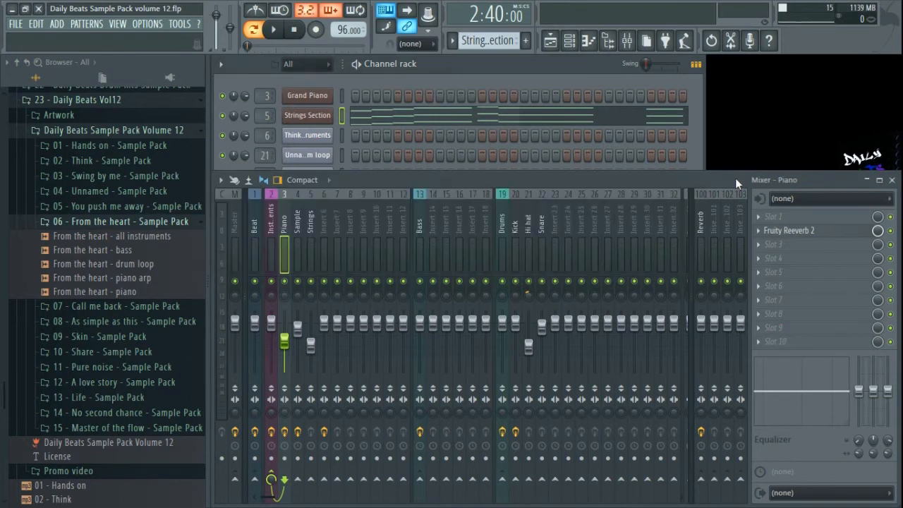
left_click(313, 228)
key("space")
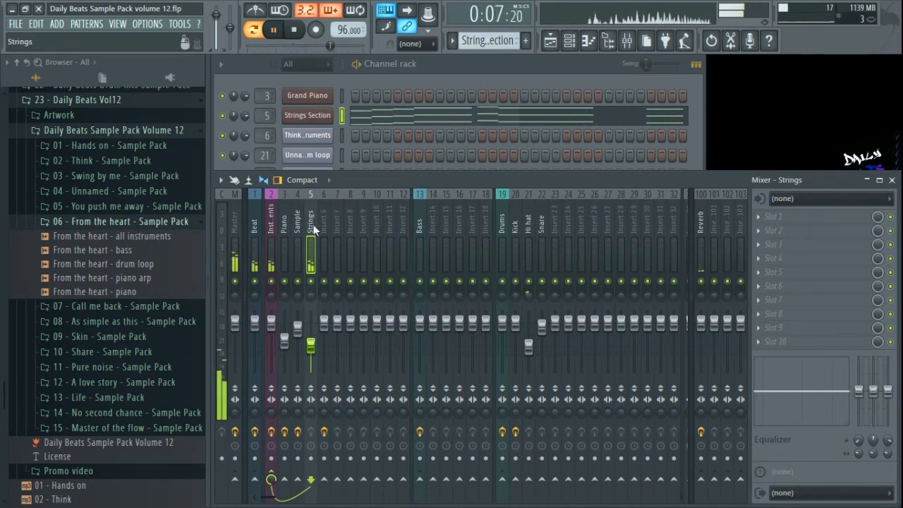
key("space")
Examine the effect slots and routing of the Snare, Hi hat and Kick mixer tracks.
left_click(541, 232)
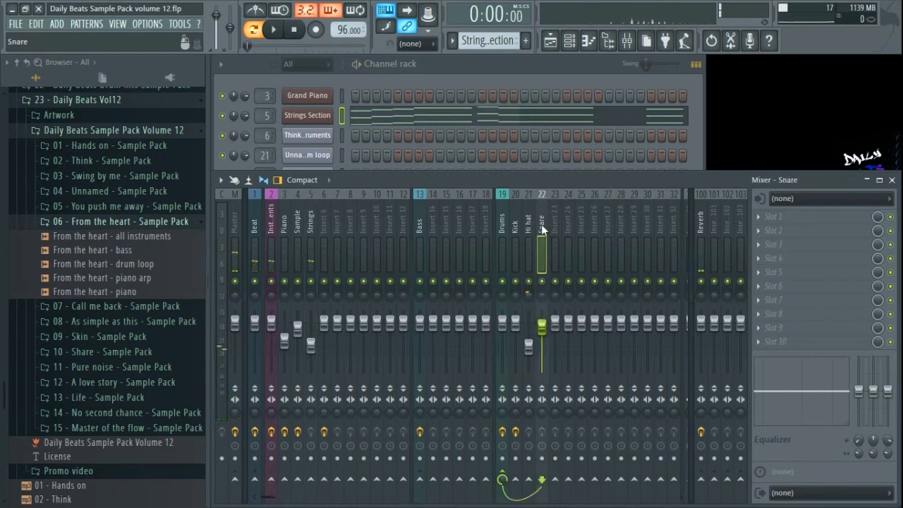
left_click(528, 233)
left_click(516, 234)
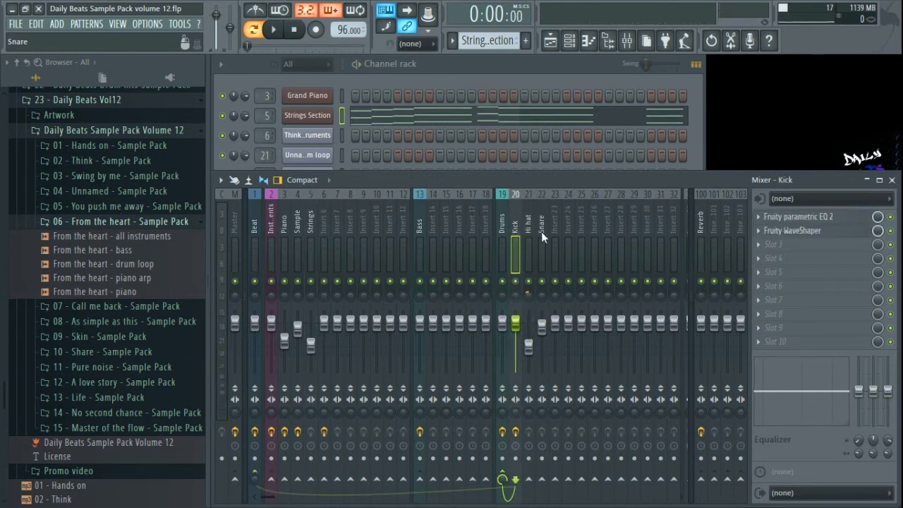
left_click(541, 232)
left_click(527, 239)
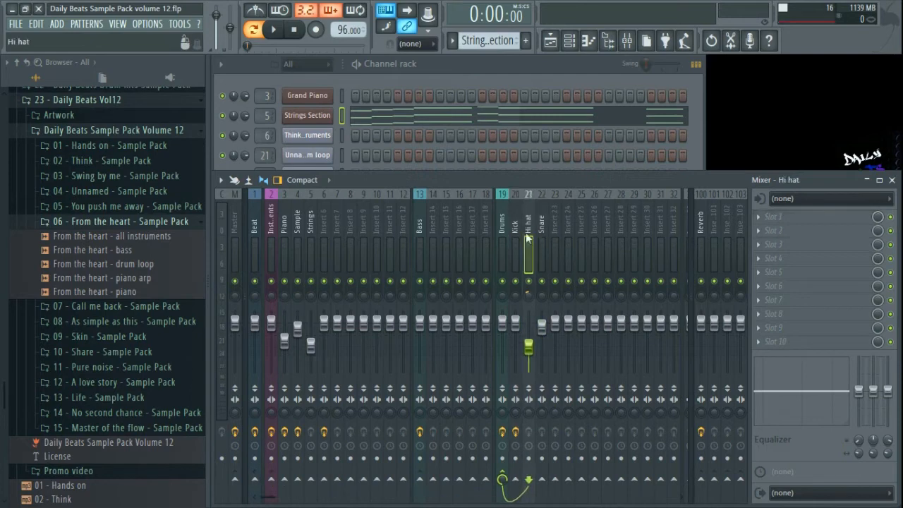
Compare the effect slots and routing of the Strings, Piano and Sample mixer tracks, ending on Strings.
left_click(310, 225)
left_click(283, 230)
left_click(297, 231)
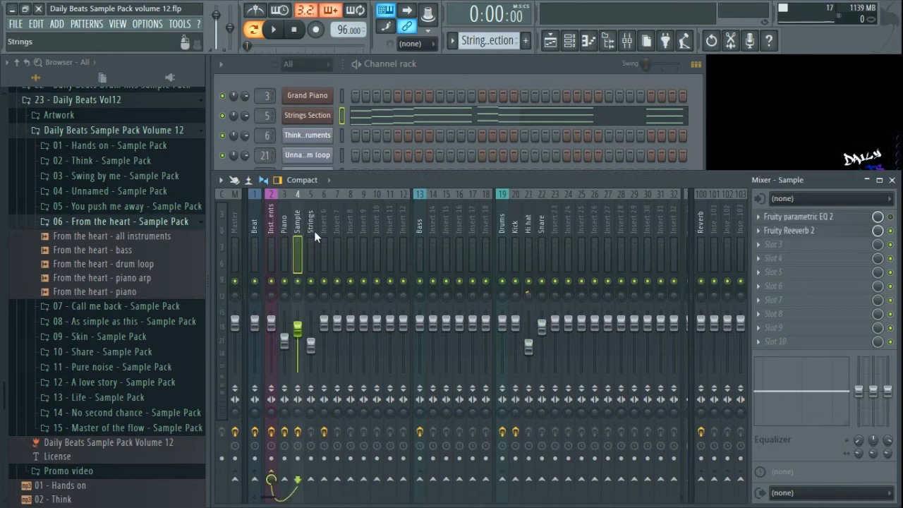
left_click(314, 230)
left_click(297, 231)
left_click(314, 228)
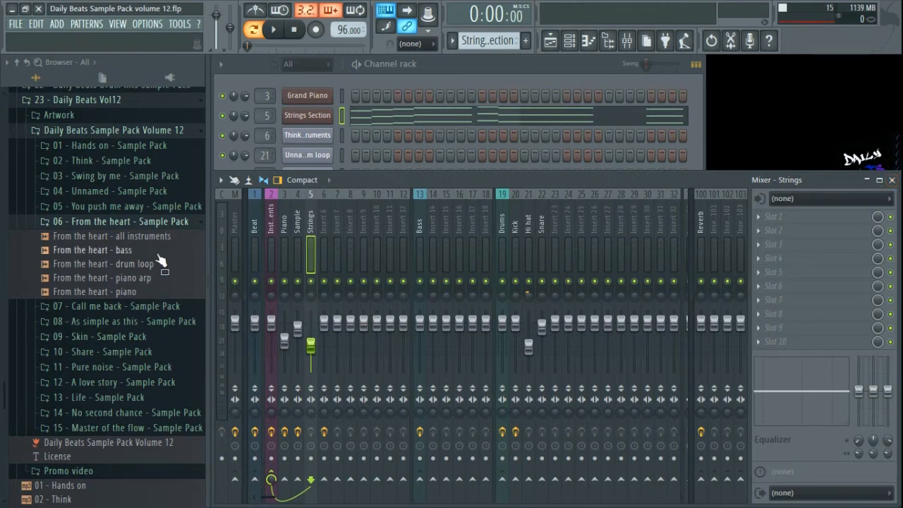
Preview the From the heart drum loop, bass and piano samples in the browser, and stop the preview.
left_click_drag(159, 263, 111, 241)
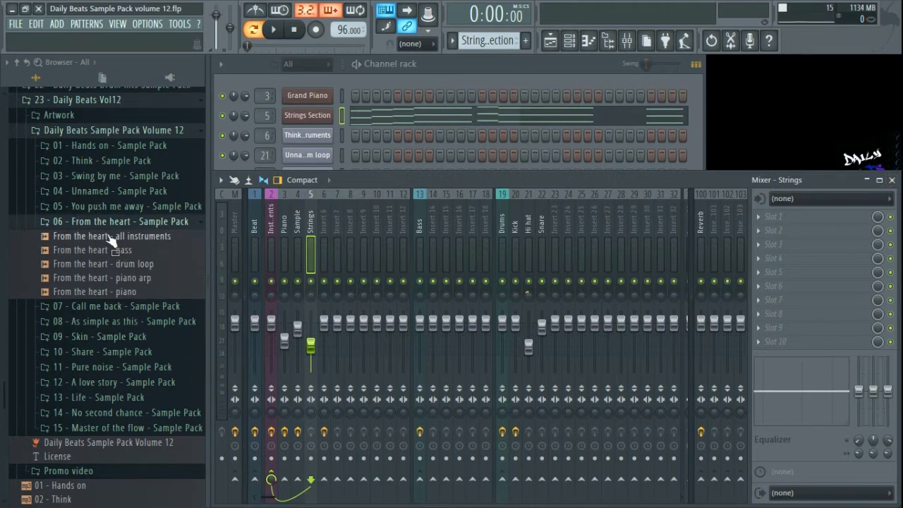
left_click(154, 263)
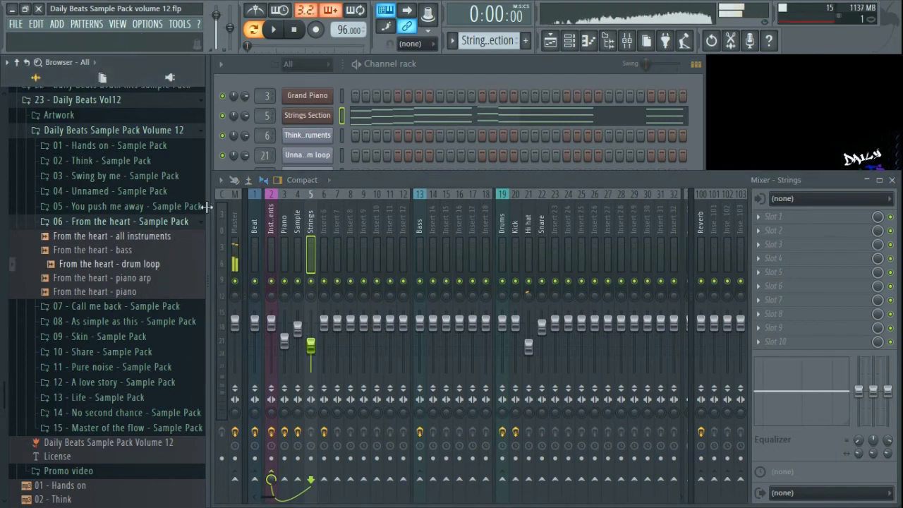
left_click(139, 278)
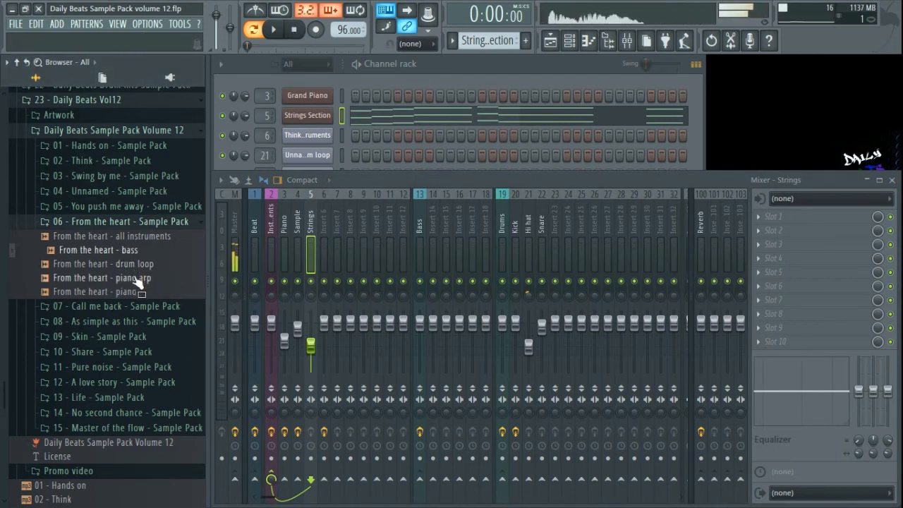
left_click(138, 291)
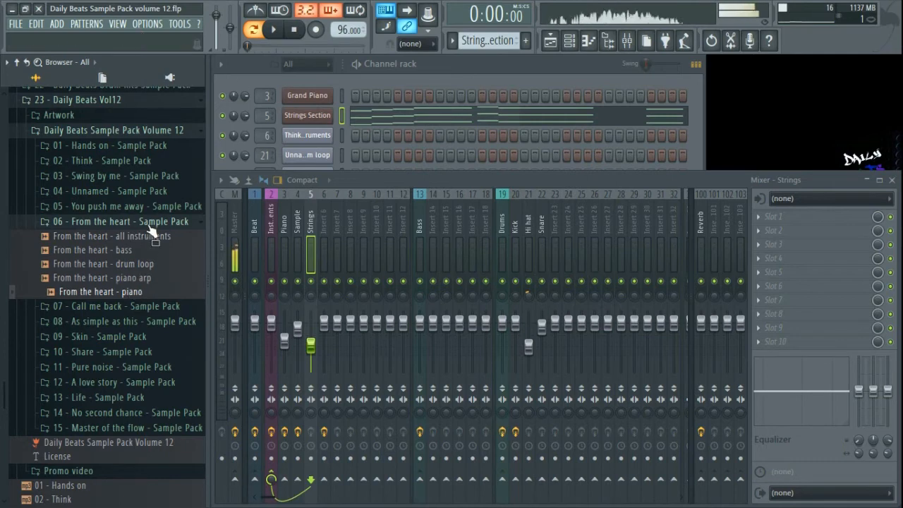
left_click(290, 39)
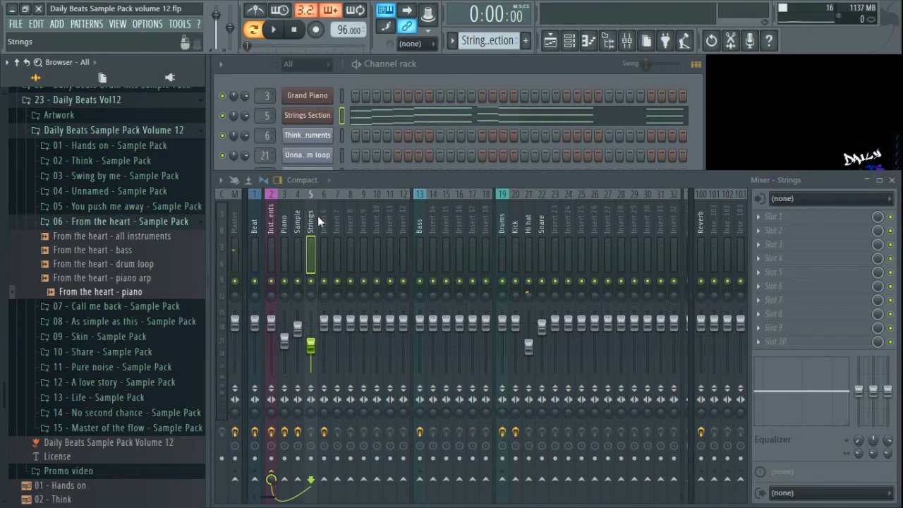
left_click(463, 70)
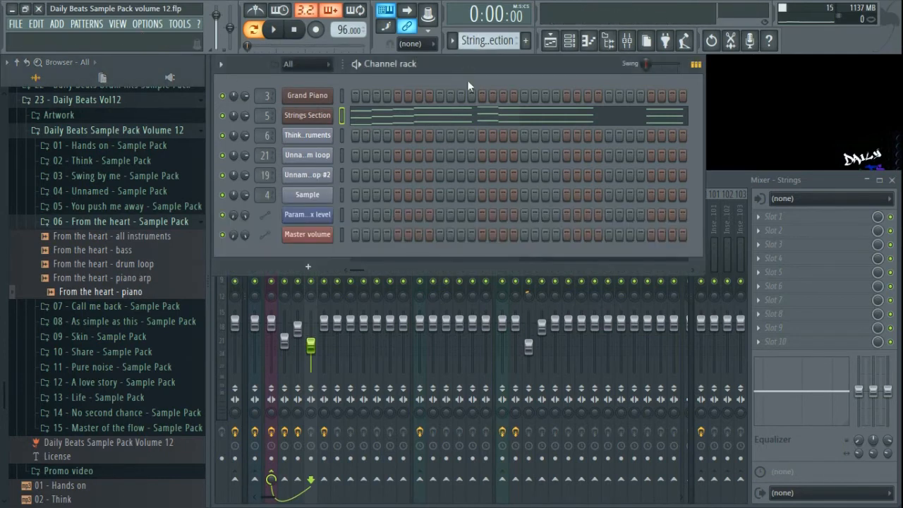
left_click(734, 182)
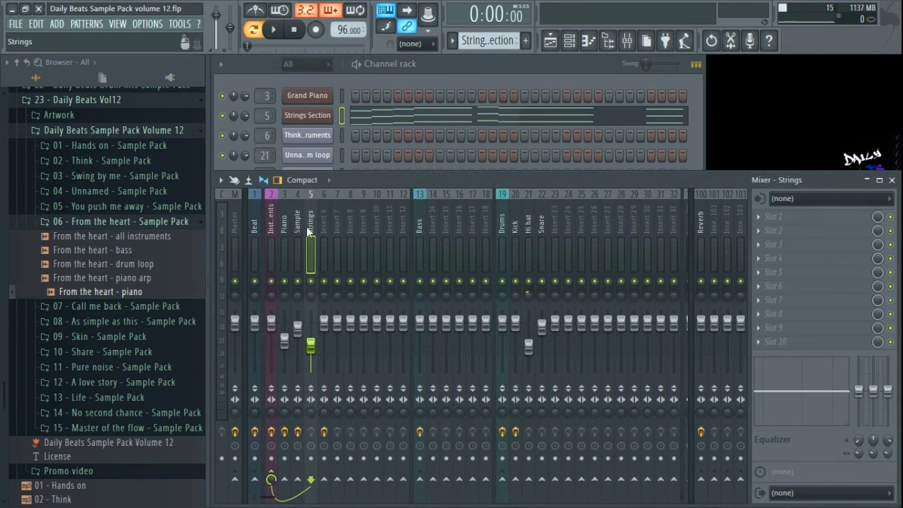
left_click(473, 62)
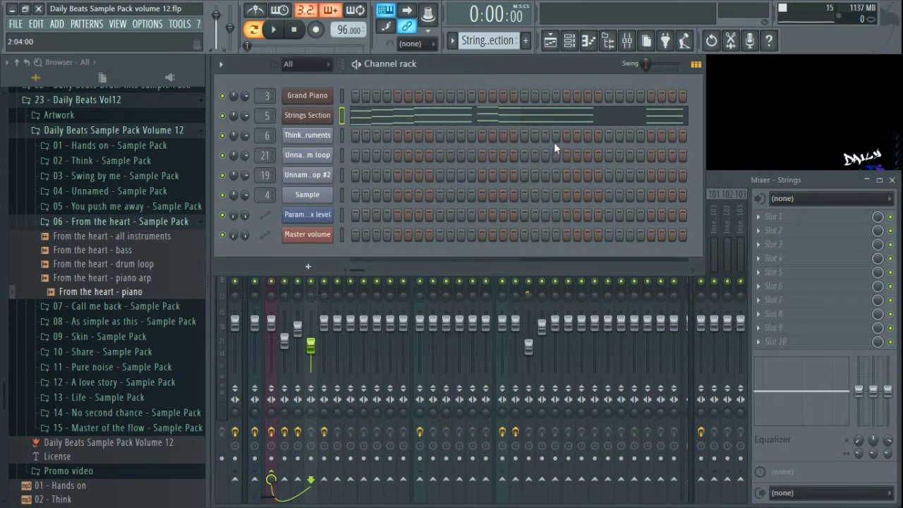
left_click(609, 41)
left_click(610, 41)
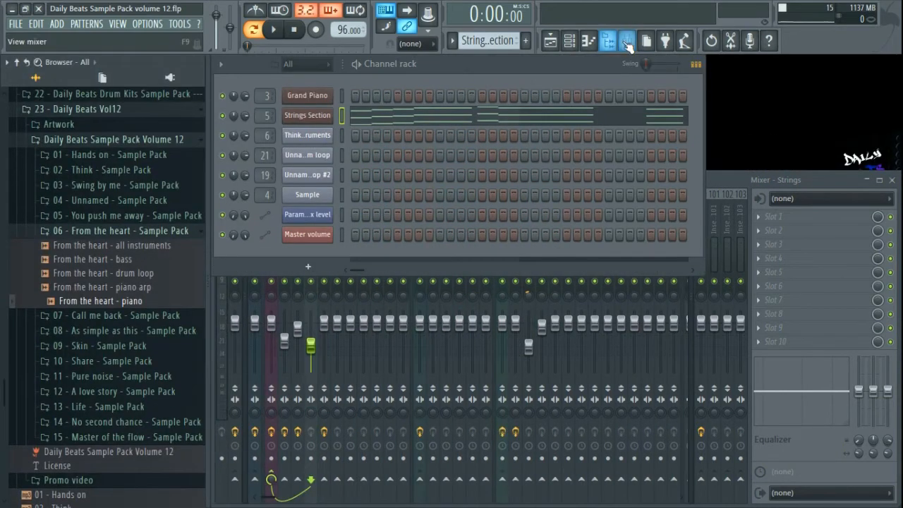
Open the playlist at the beginning of the song and unmute all of its tracks.
left_click(550, 41)
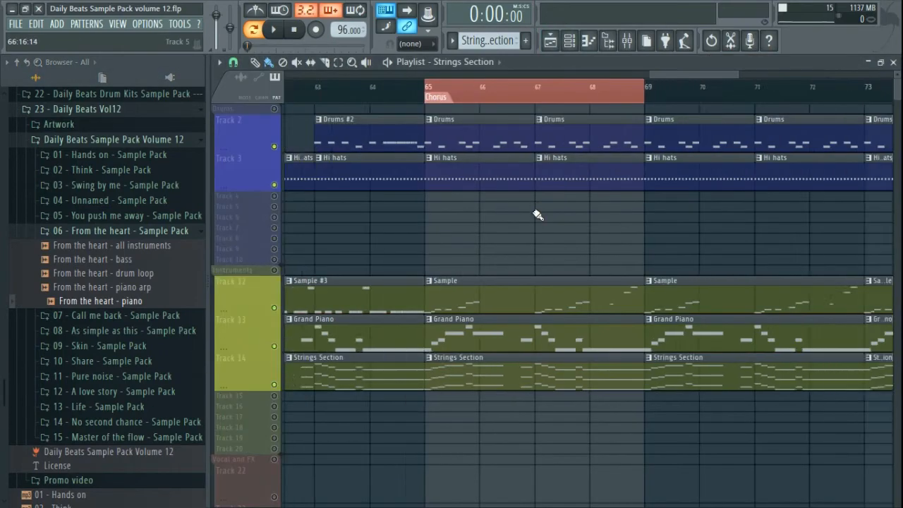
scroll(541, 96, "down", 3)
left_click_drag(664, 75, 296, 78)
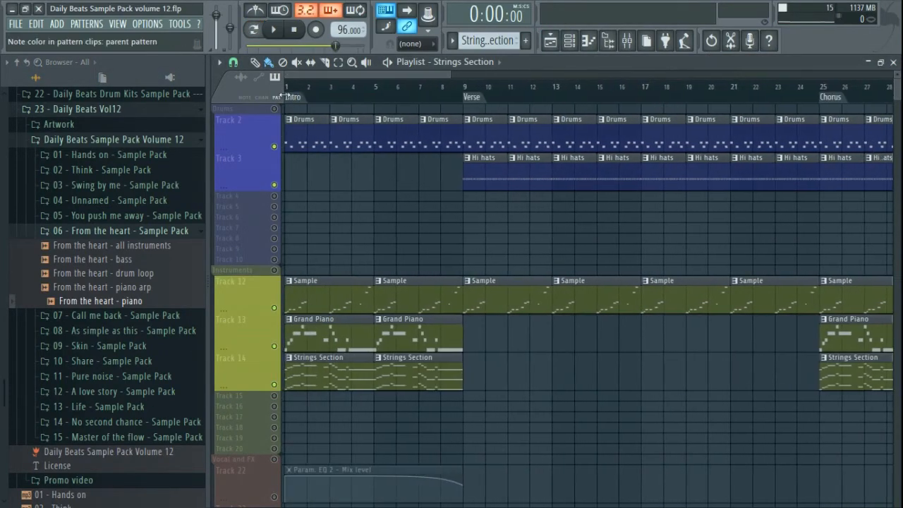
right_click(275, 146)
right_click(274, 147)
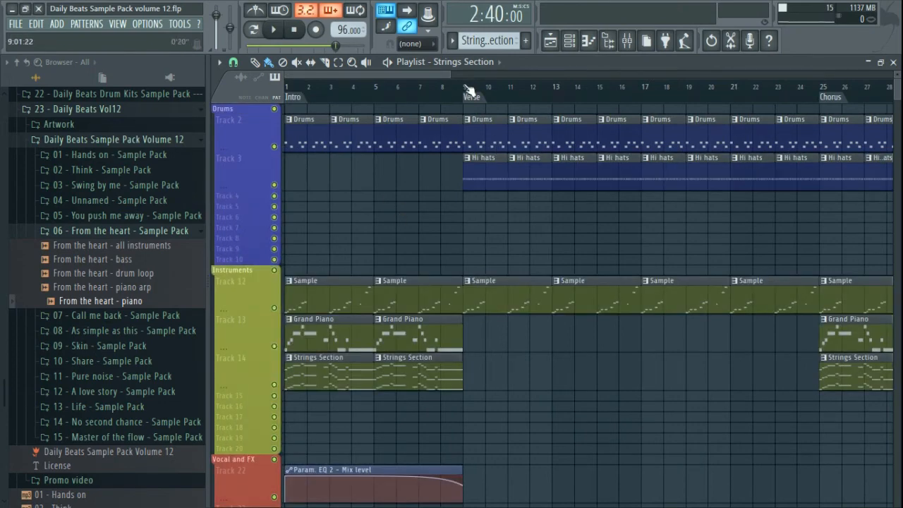
Select the Intro section from bar 1 to bar 9 and pick the Param. EQ 2 - Mix level automation clip.
left_click_drag(469, 90, 285, 91)
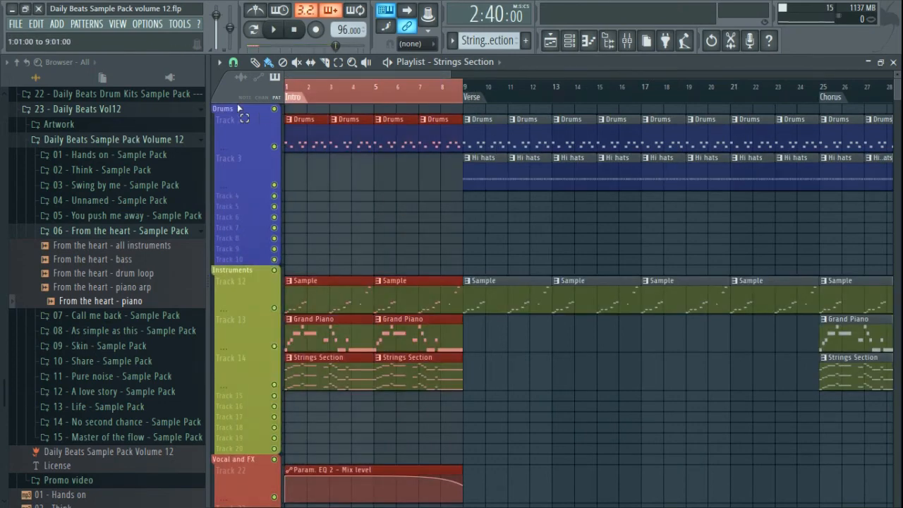
left_click(326, 473)
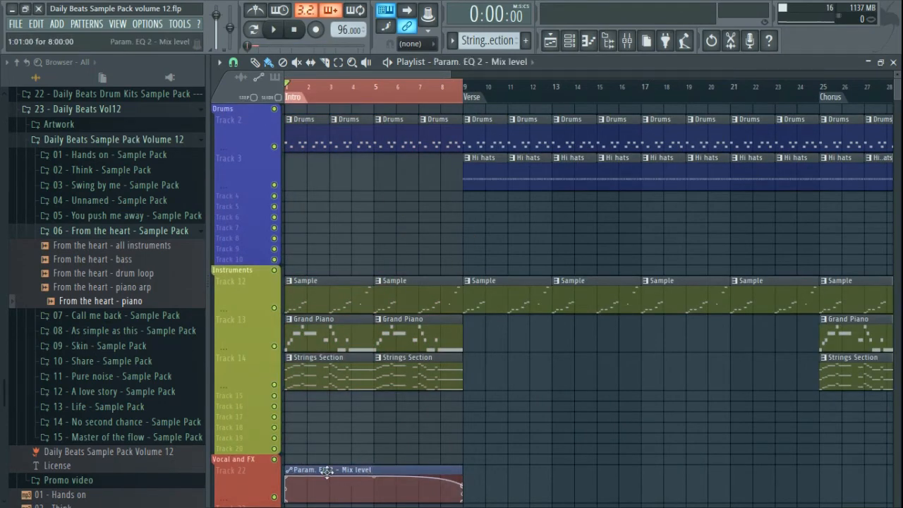
Inspect the Fruity parametric EQ 2 on the Beat mixer track and close the plugin.
left_click(628, 44)
left_click(256, 224)
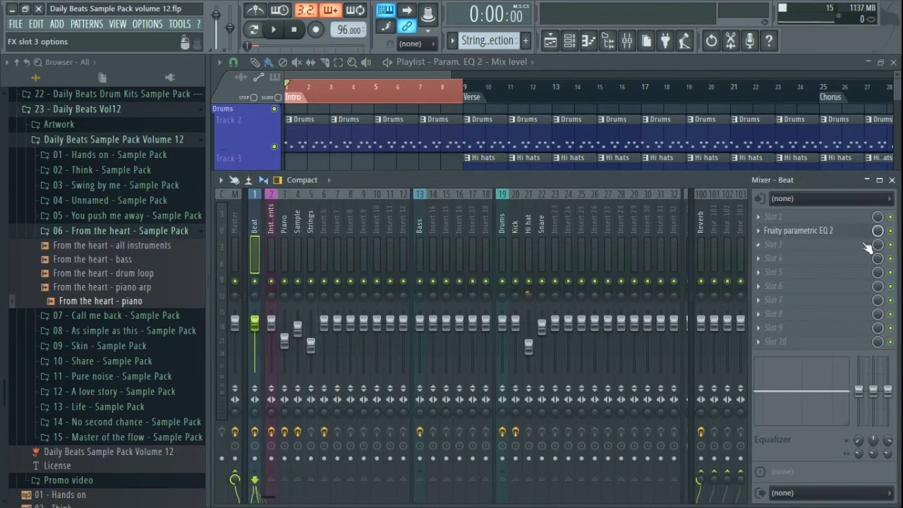
left_click(801, 236)
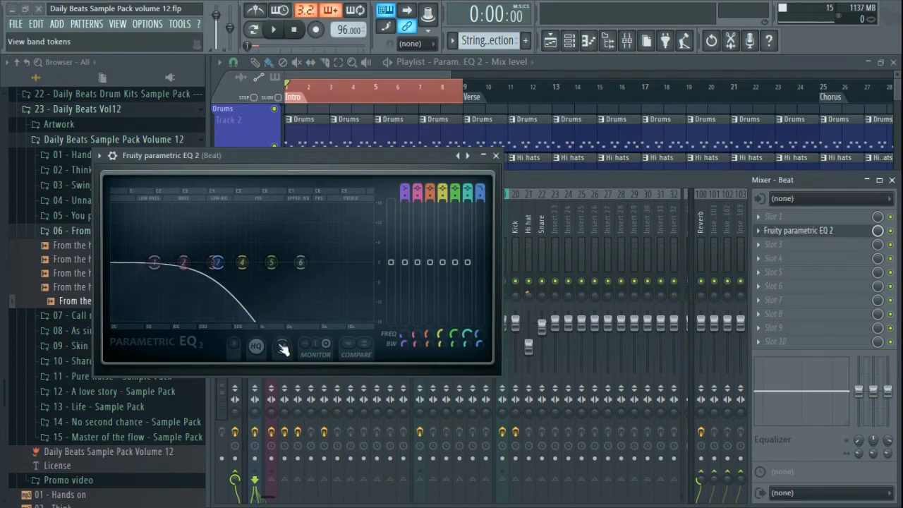
left_click(496, 156)
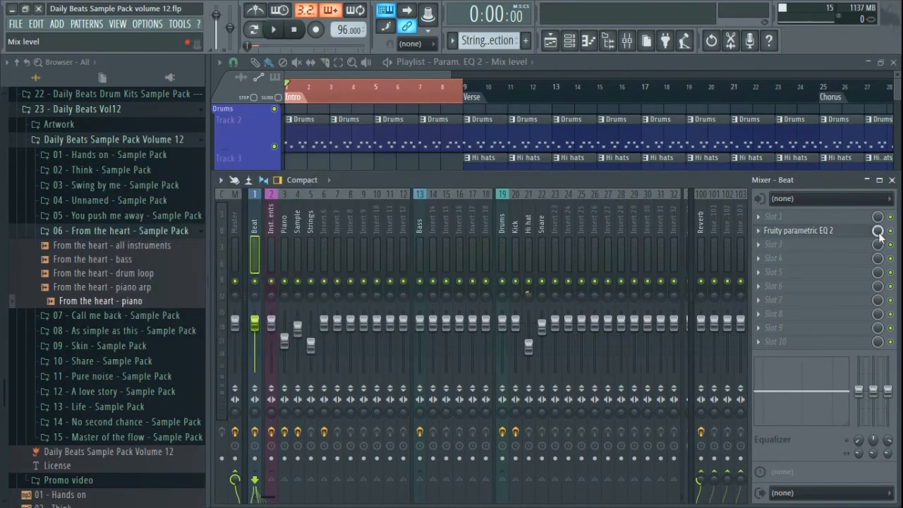
Play the Intro section while watching the Beat track's EQ mix level in the mixer, and close the mixer.
key("space")
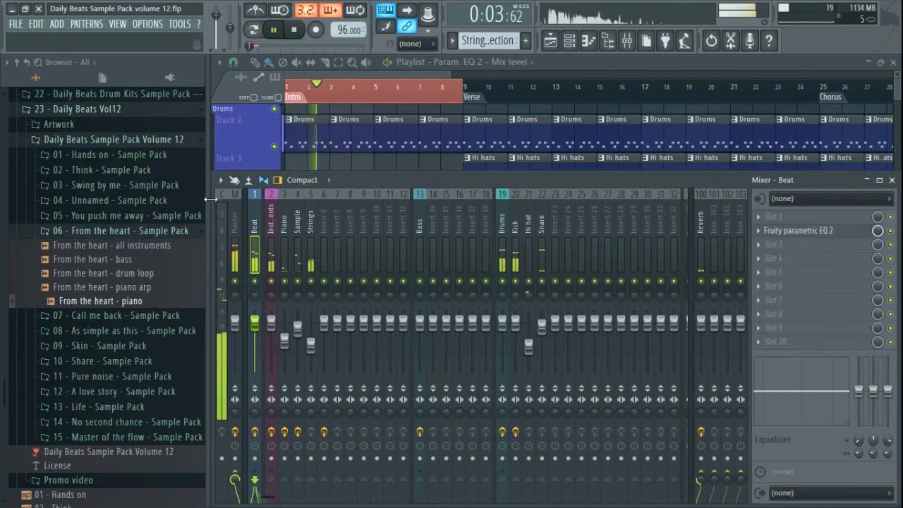
left_click_drag(211, 200, 484, 200)
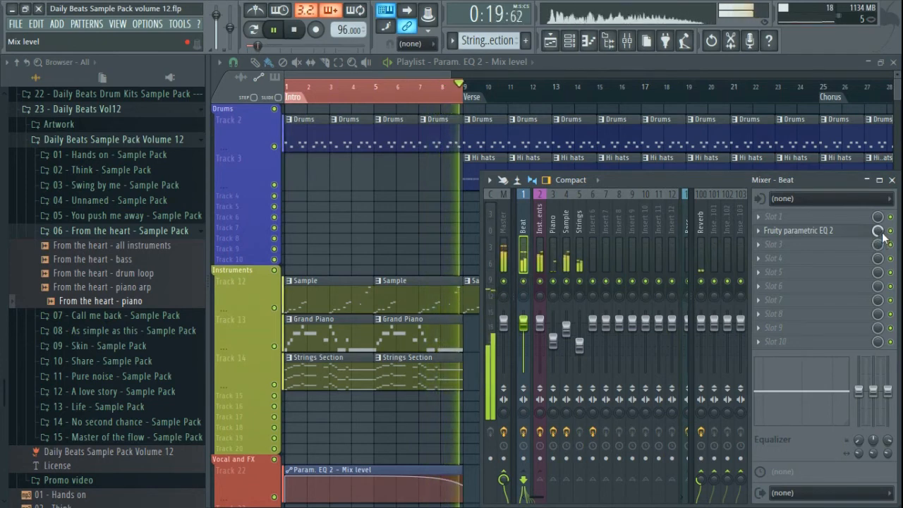
key("space")
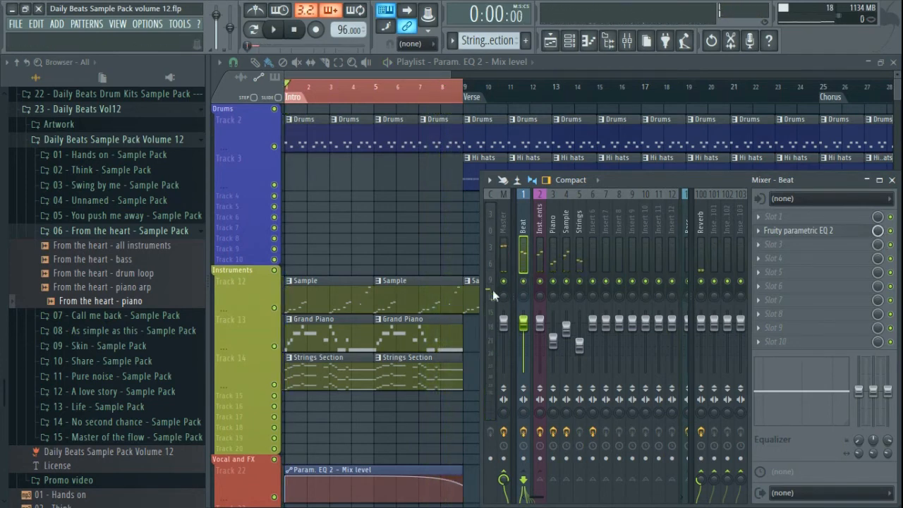
left_click_drag(484, 292, 211, 302)
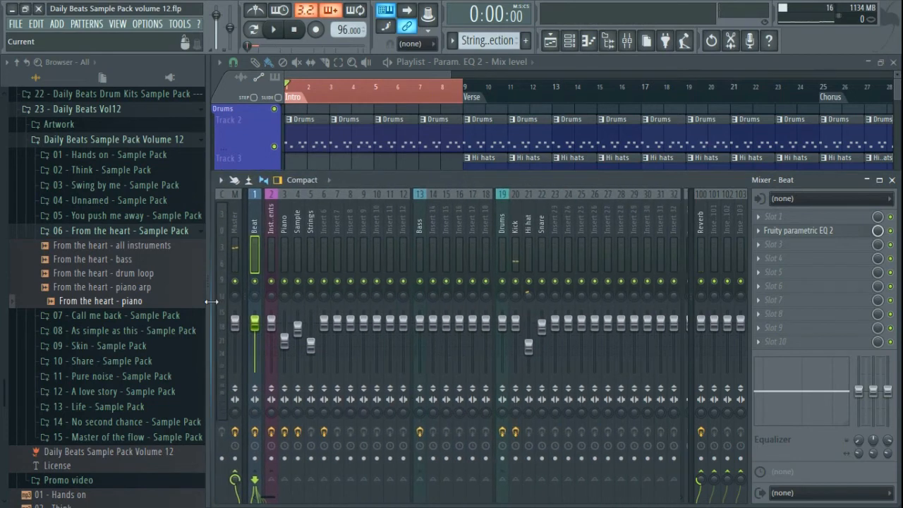
left_click(892, 180)
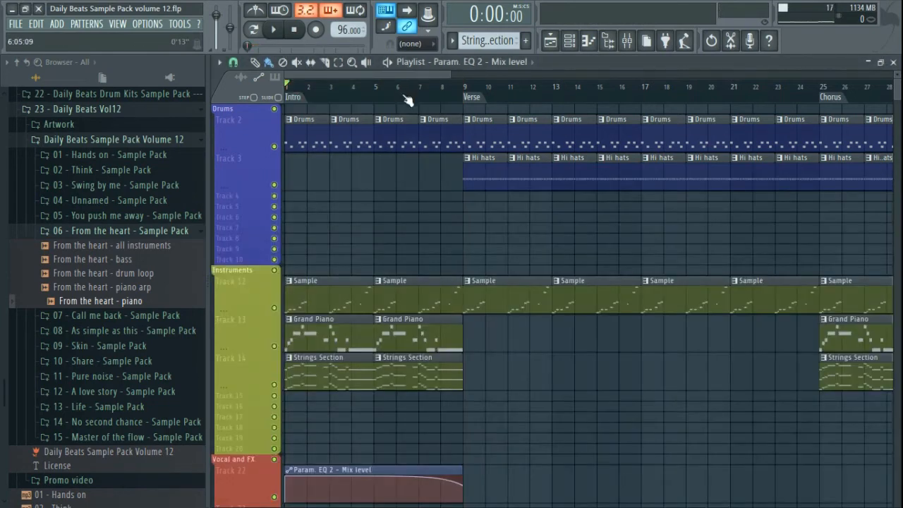
Play the song from bar 1 through the Intro into the Verse, and stop playback.
key("space")
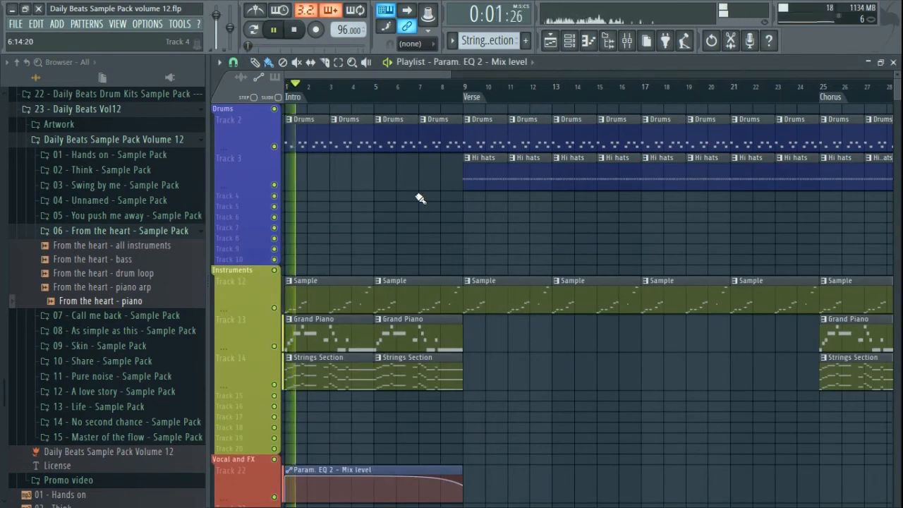
key("ctrl+s")
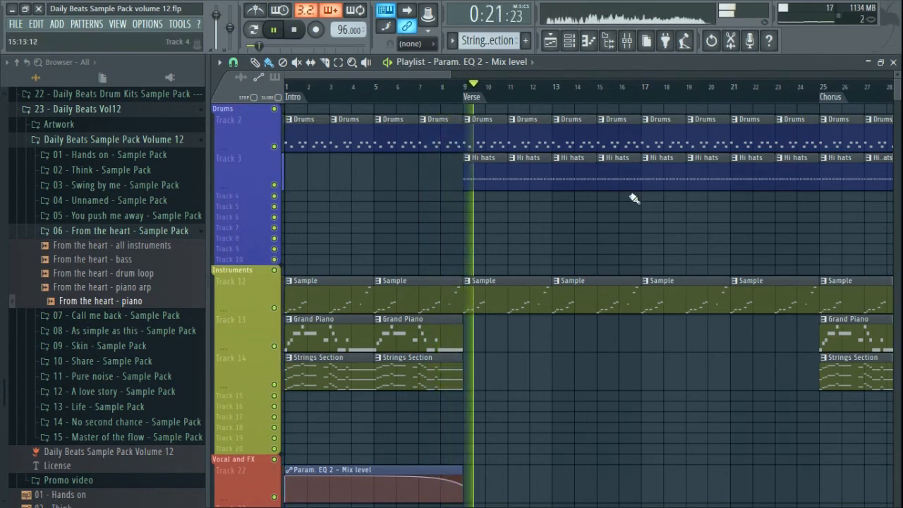
left_click_drag(670, 207, 451, 228)
key("space")
Review the full arrangement in the playlist and play the End section with its Master volume automation from about bar 80.
scroll(714, 236, "down", 5)
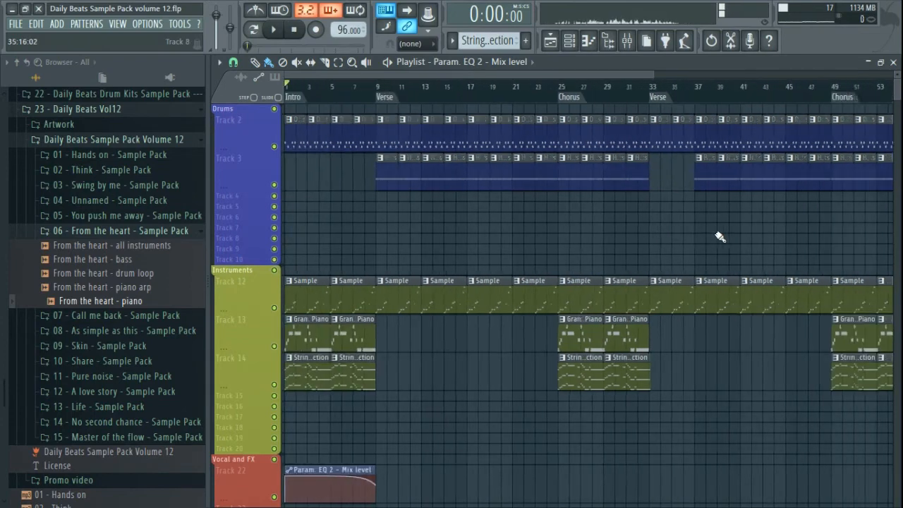
scroll(715, 236, "down", 1)
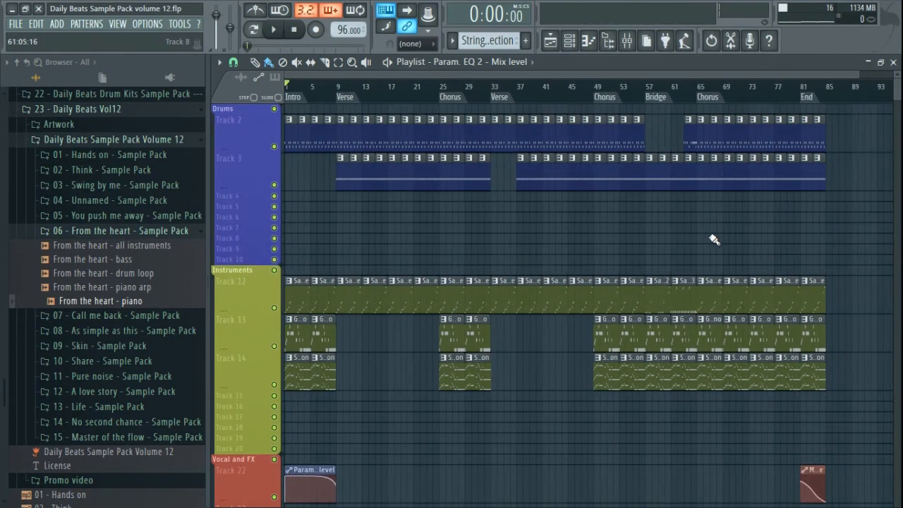
left_click_drag(712, 241, 656, 262)
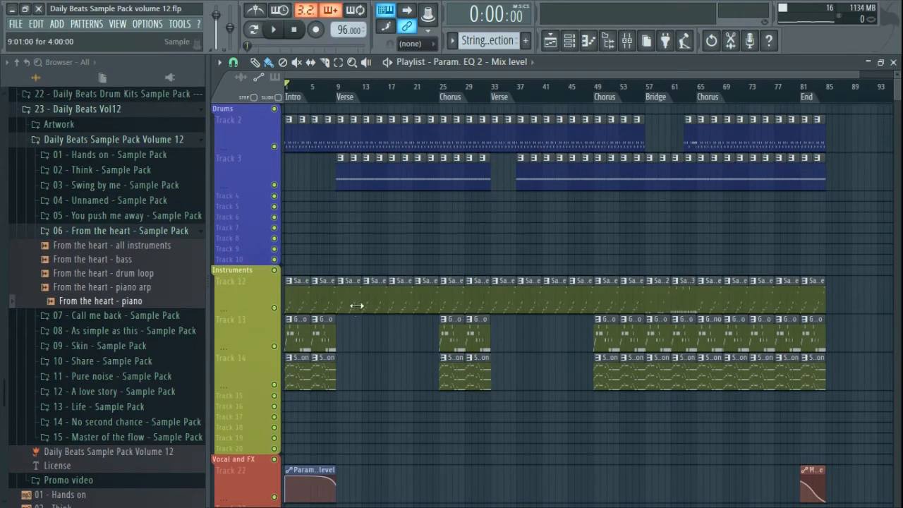
scroll(770, 344, "up", 4)
left_click_drag(810, 359, 547, 416)
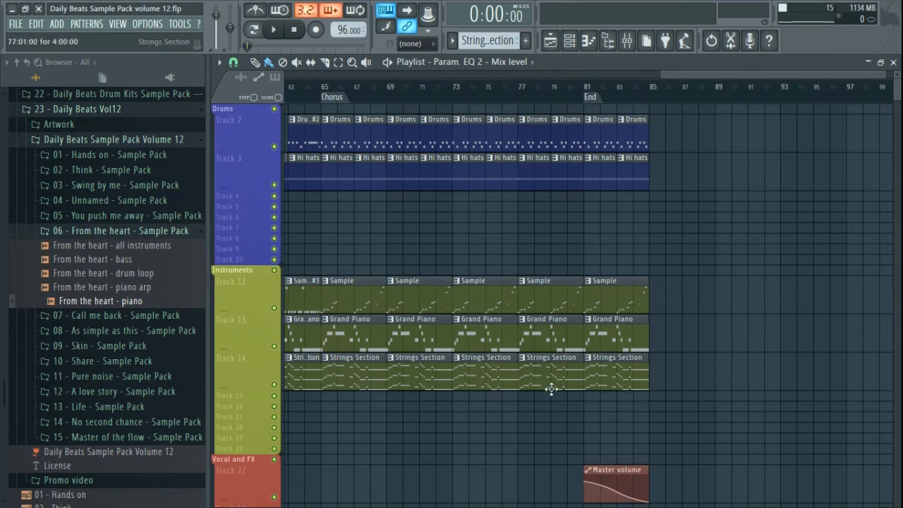
left_click(564, 92)
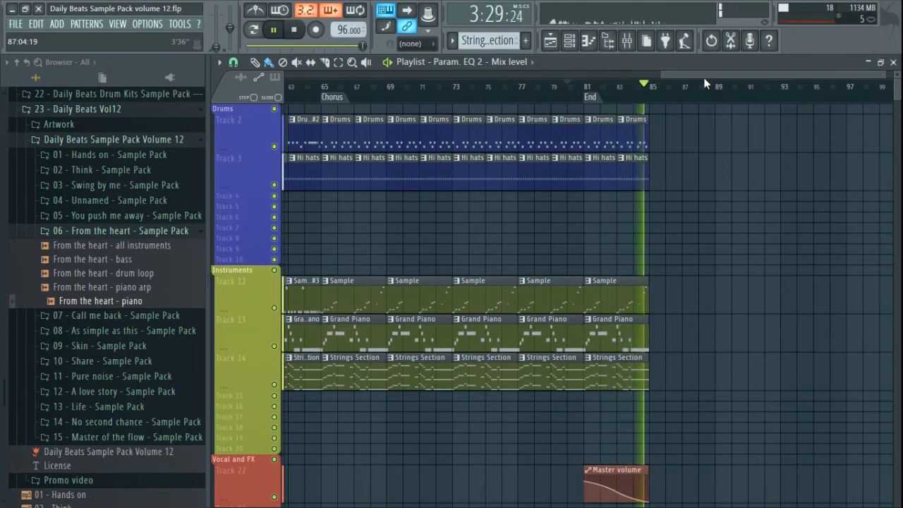
key("space")
Place the playhead at bar 62 in the Bridge and pick the Drums #2 clip on Track 2.
left_click_drag(713, 75, 591, 93)
scroll(592, 95, "left", 1)
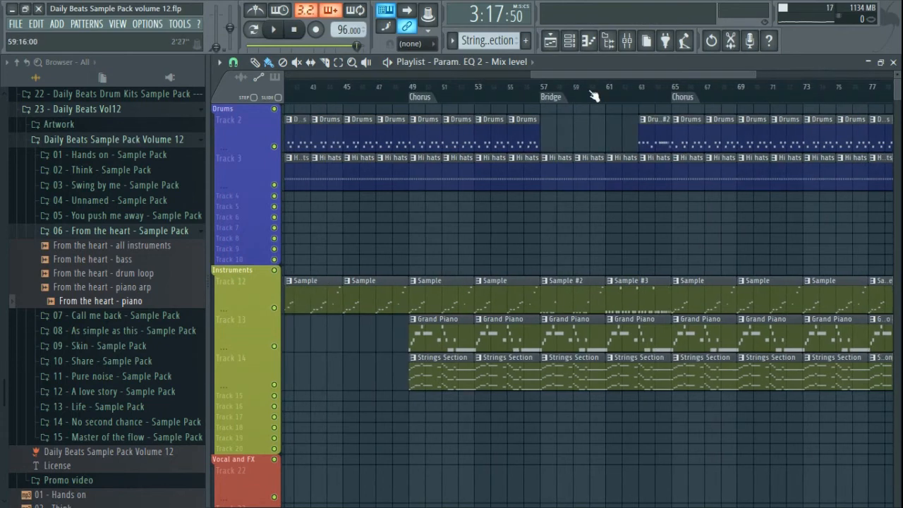
left_click(623, 86)
scroll(637, 174, "up", 3)
left_click_drag(628, 189, 480, 184)
left_click(519, 140)
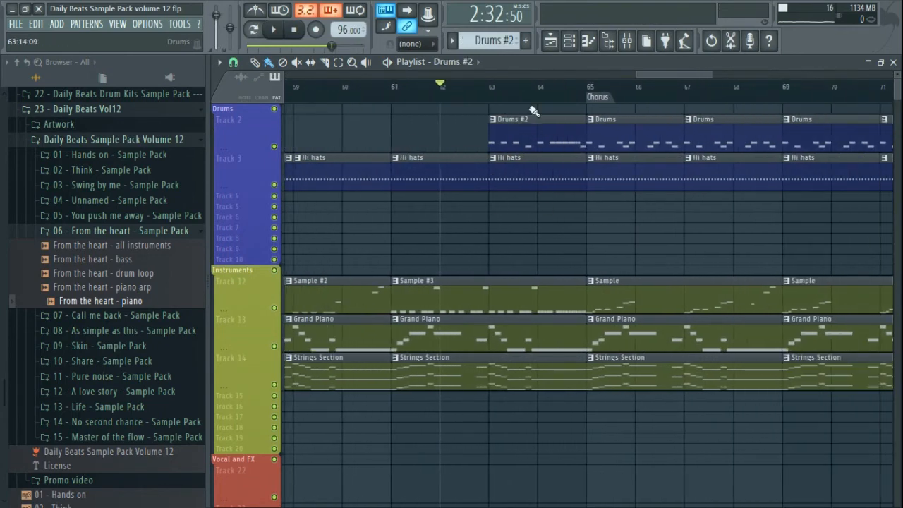
Play the Drums #2 pattern in pattern mode with the Unnamed - drum loop #2 piano roll open, and close the editors.
left_click(569, 41)
left_click(255, 30)
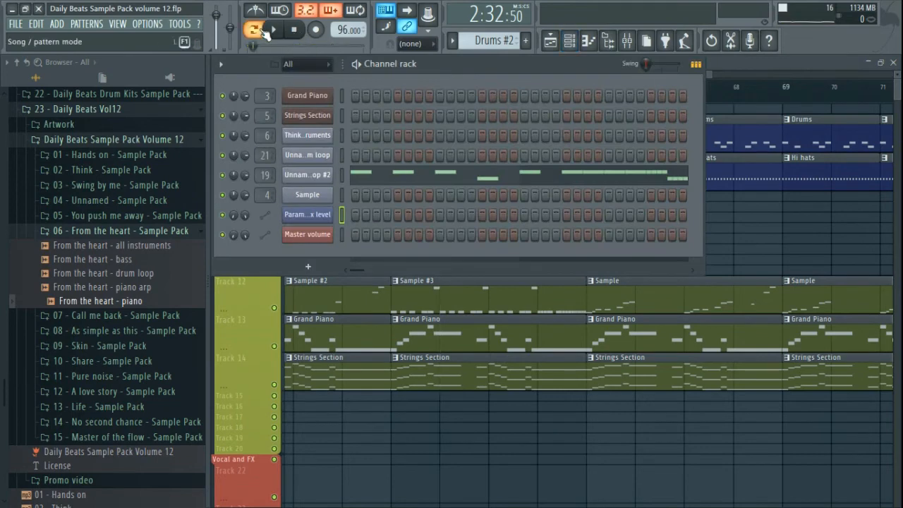
left_click(454, 178)
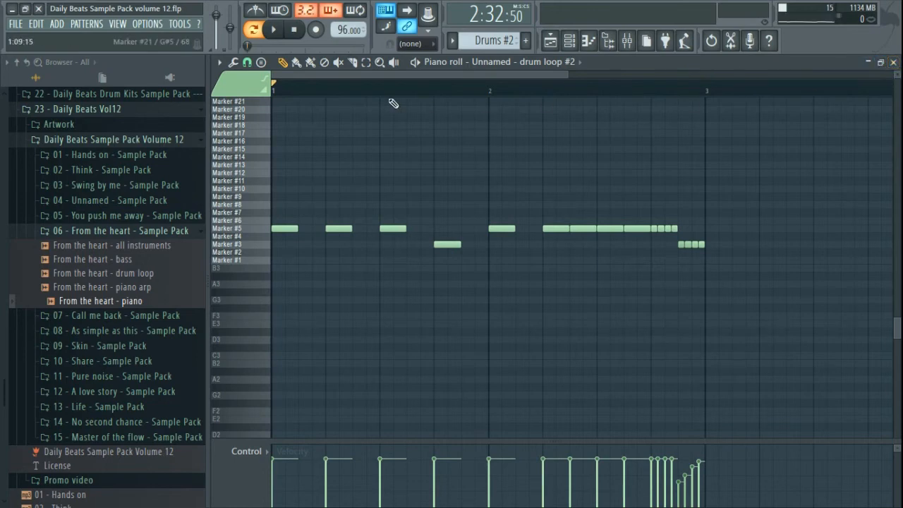
key("space")
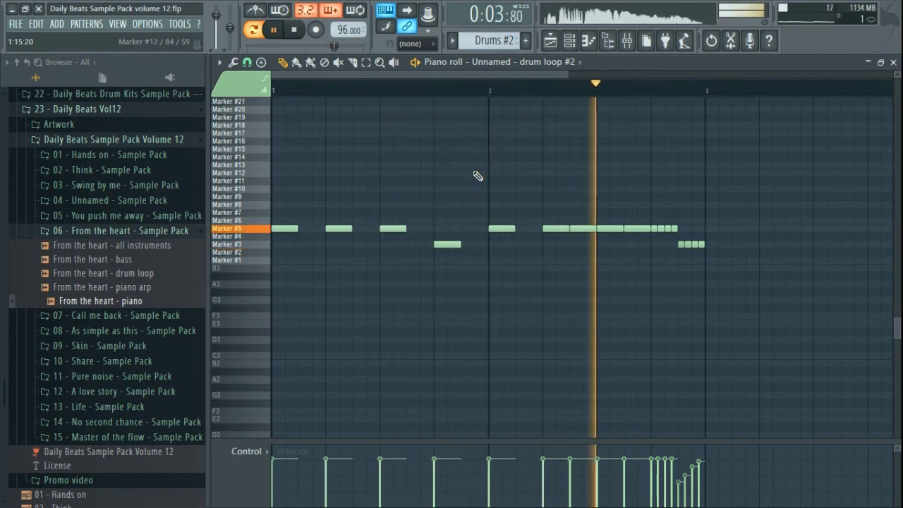
key("space")
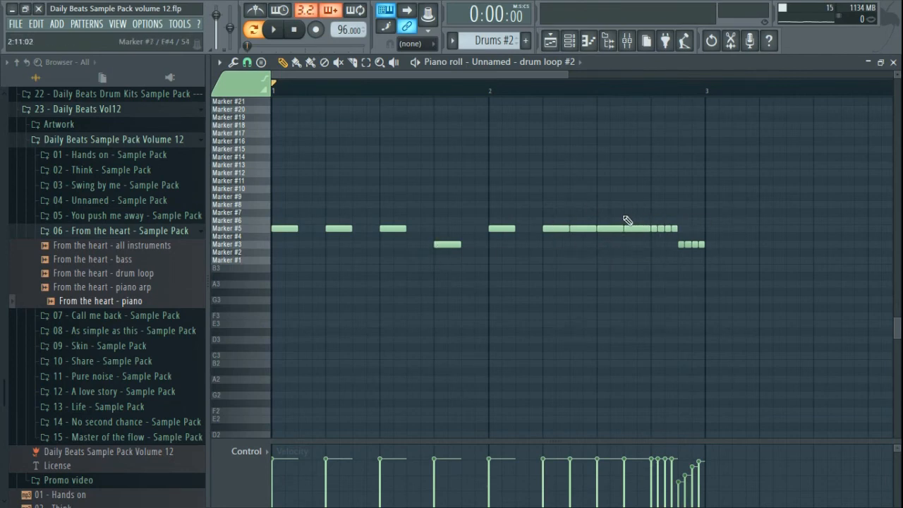
left_click(893, 62)
left_click(731, 62)
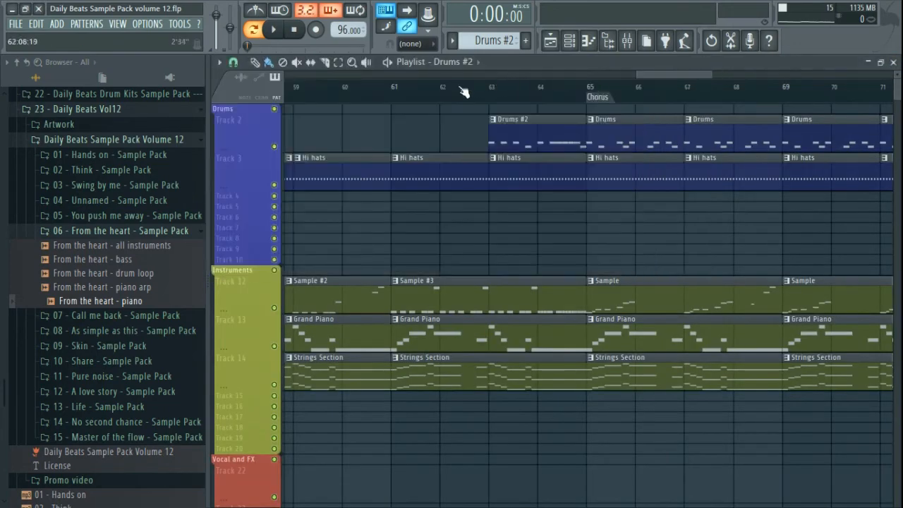
Play the song in song mode from bar 61 of the Bridge into the final Chorus, and stop playback.
left_click(440, 88)
left_click(393, 84)
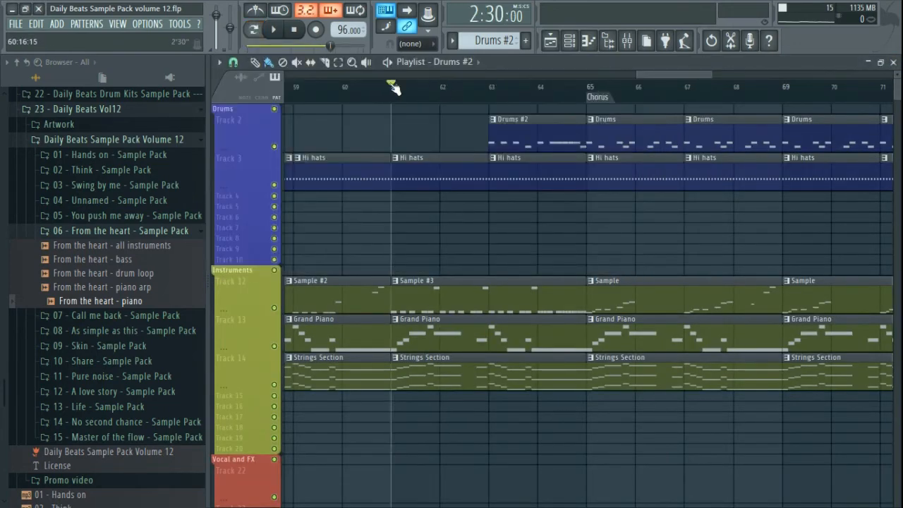
key("space")
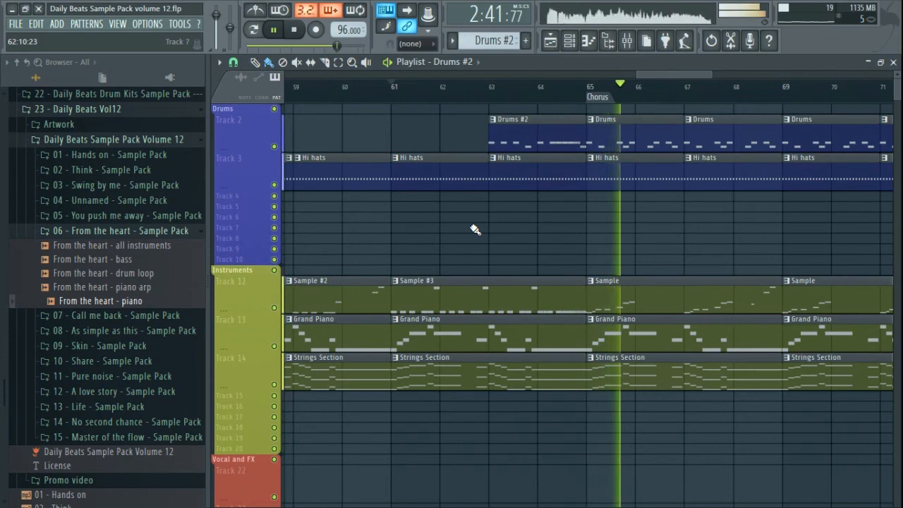
scroll(478, 230, "down", 3, "ctrl")
scroll(468, 235, "down", 4, "ctrl")
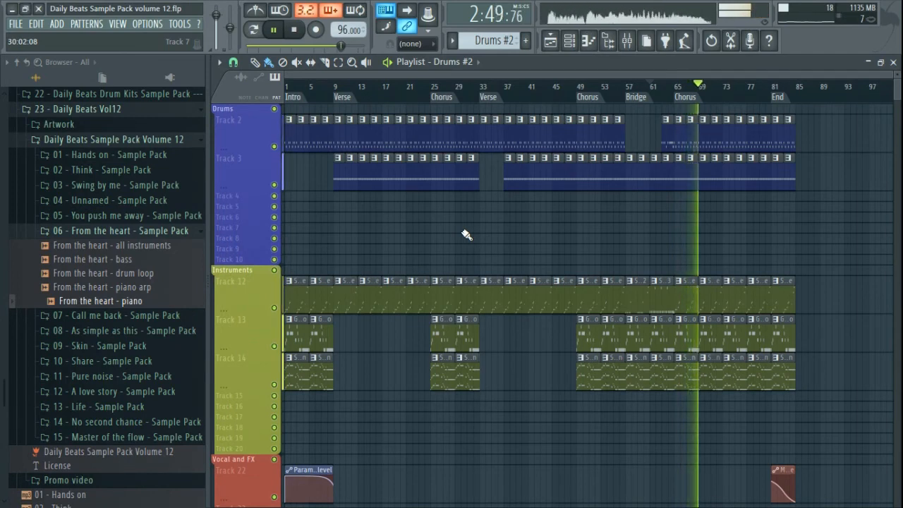
key("space")
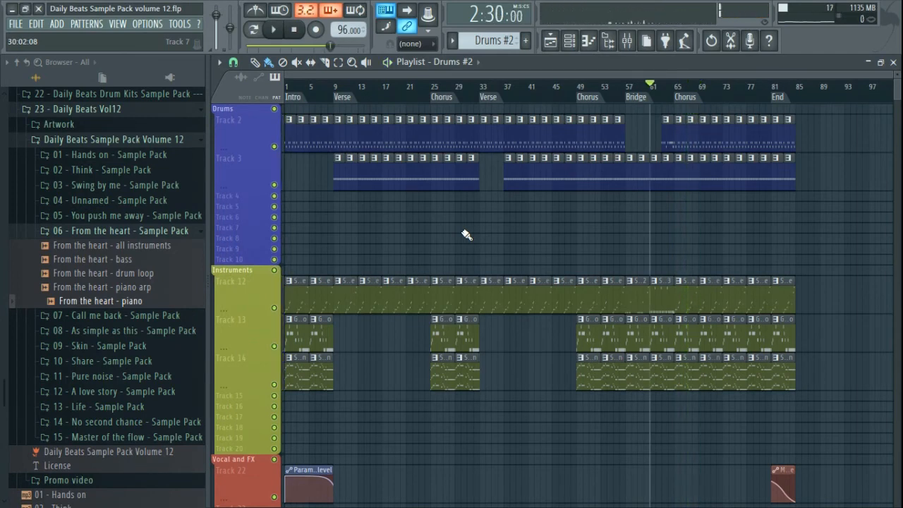